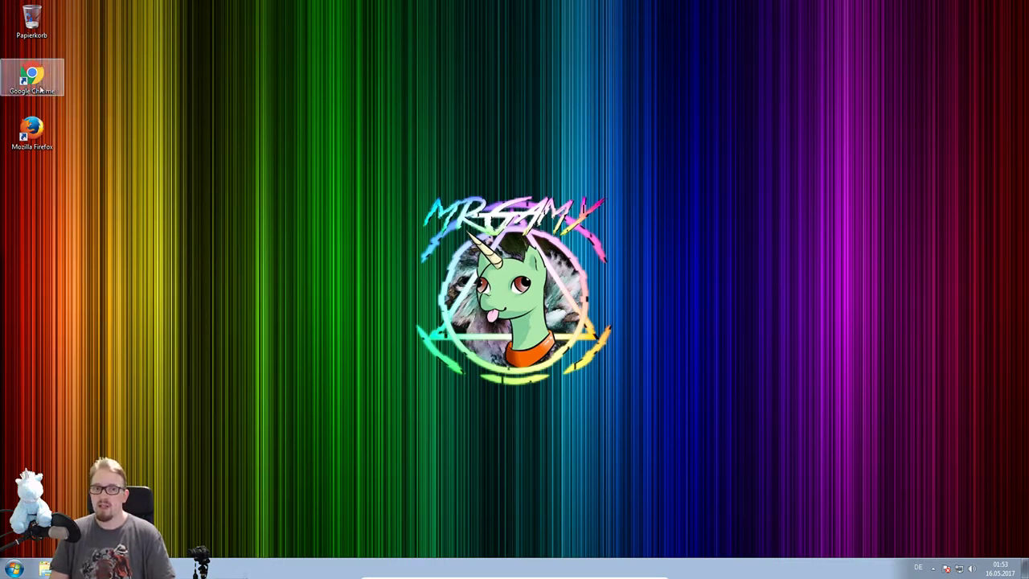
Launch Google Chrome, go from its extensions page to the Chrome Web Store and search for "frankerfacez"
double_click(40, 90)
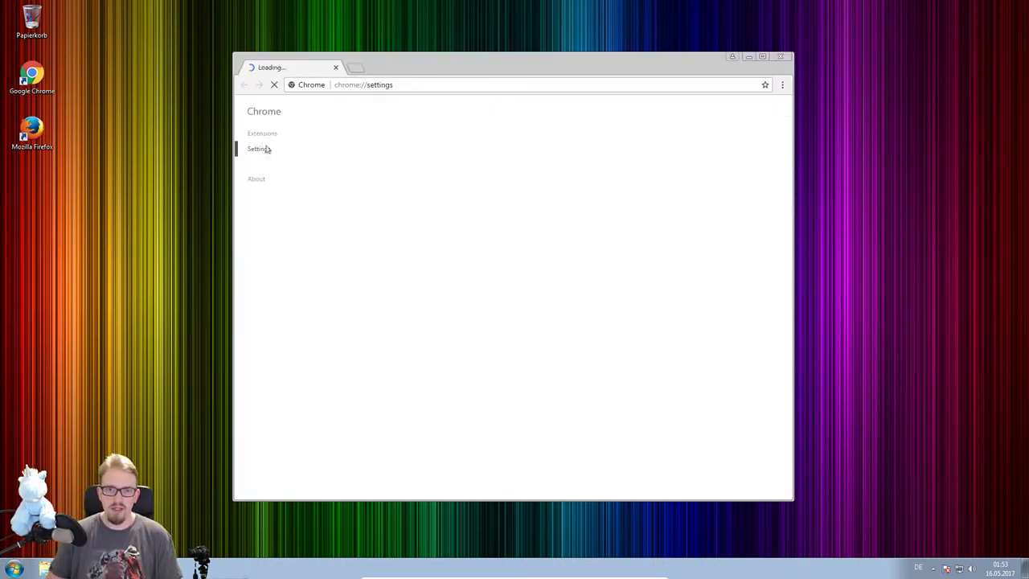
click(263, 134)
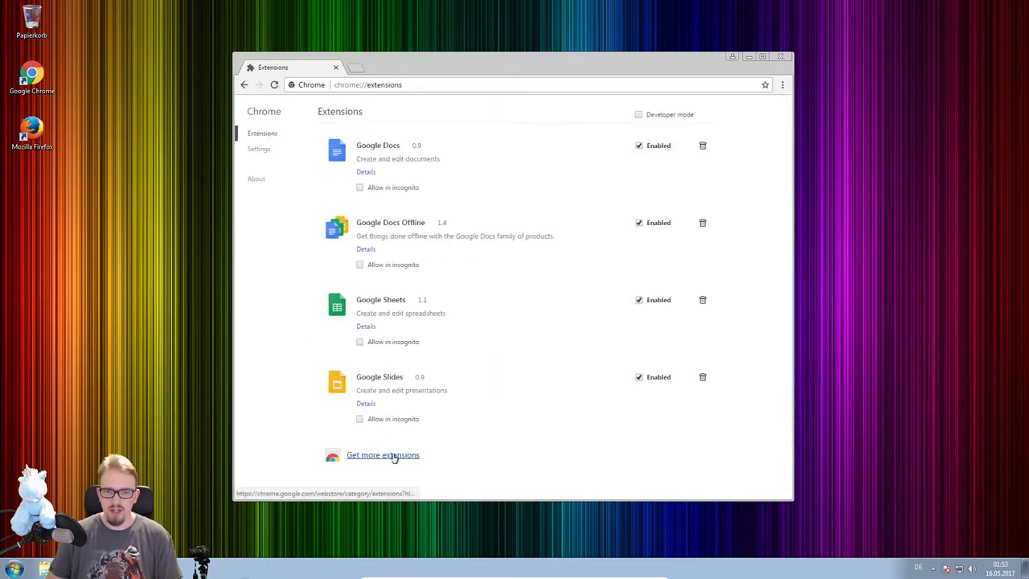
click(394, 458)
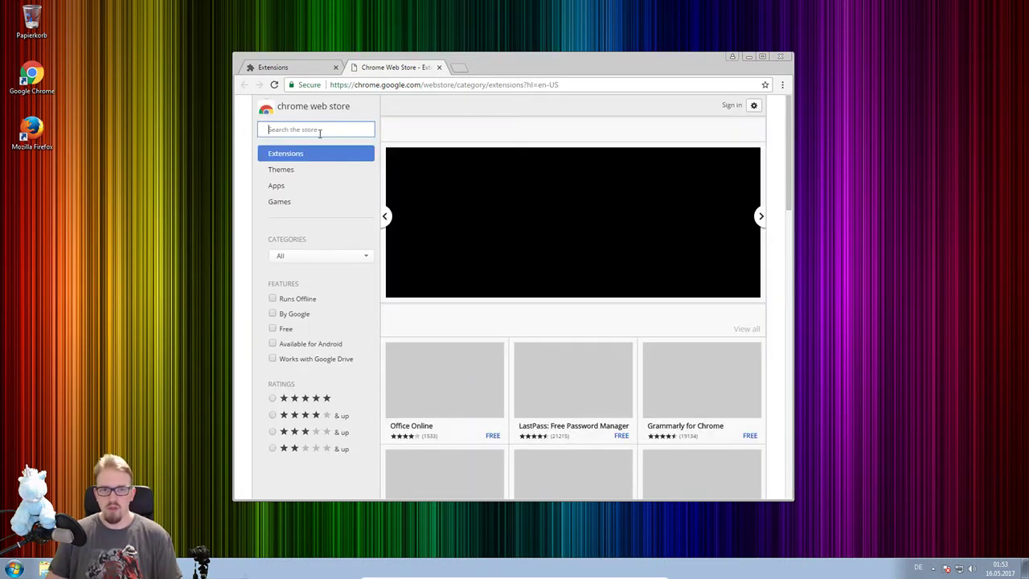
click(318, 133)
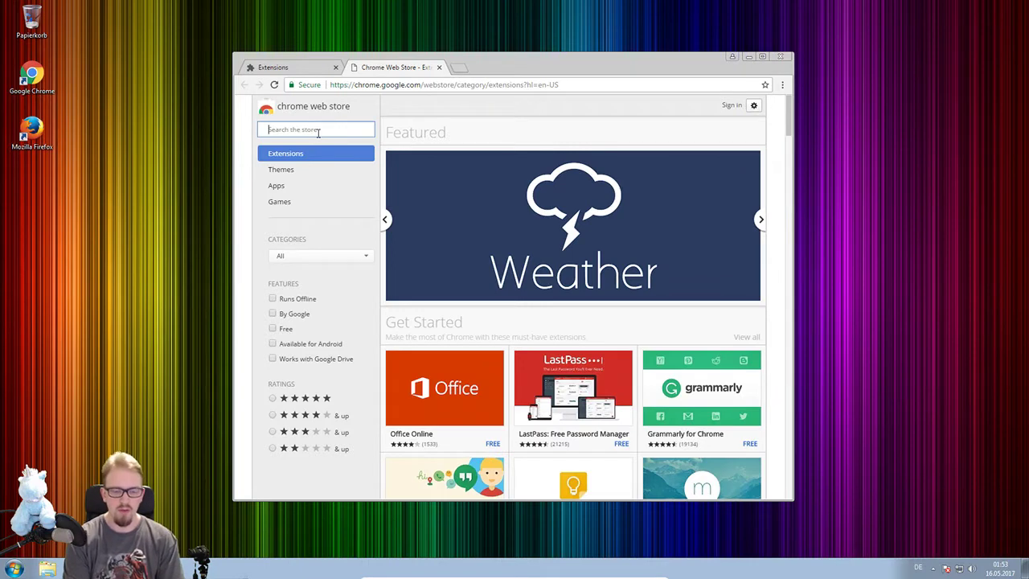
text(franker)
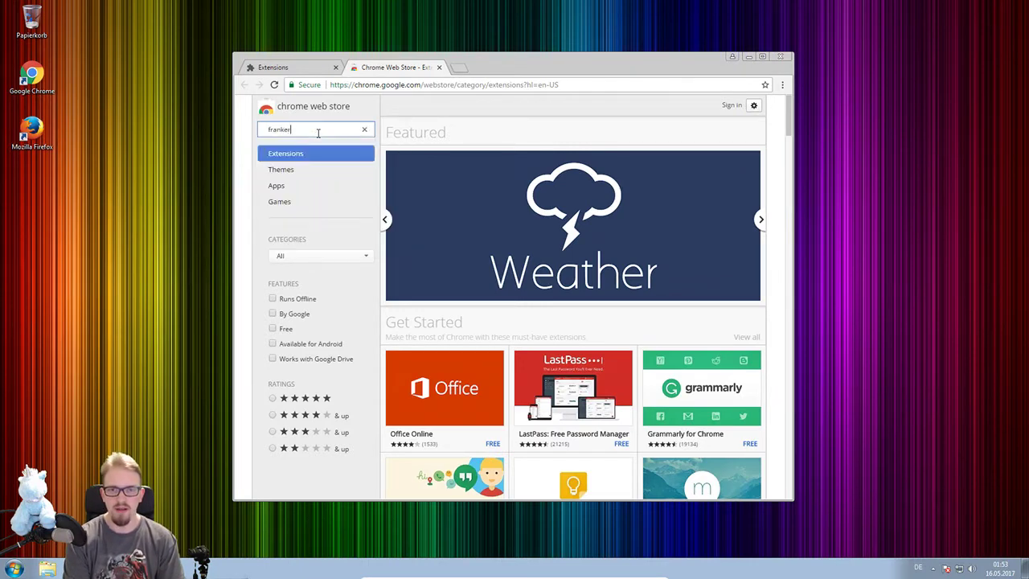
text(facez)
key(Return)
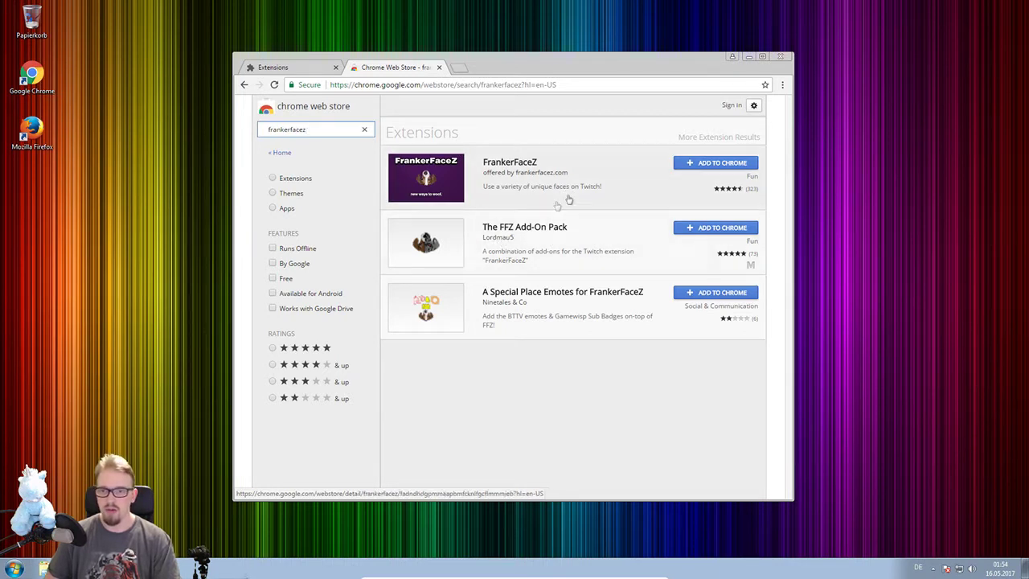
Add the FrankerFaceZ and The FFZ Add-On Pack extensions to Chrome, and close the web store page
click(718, 163)
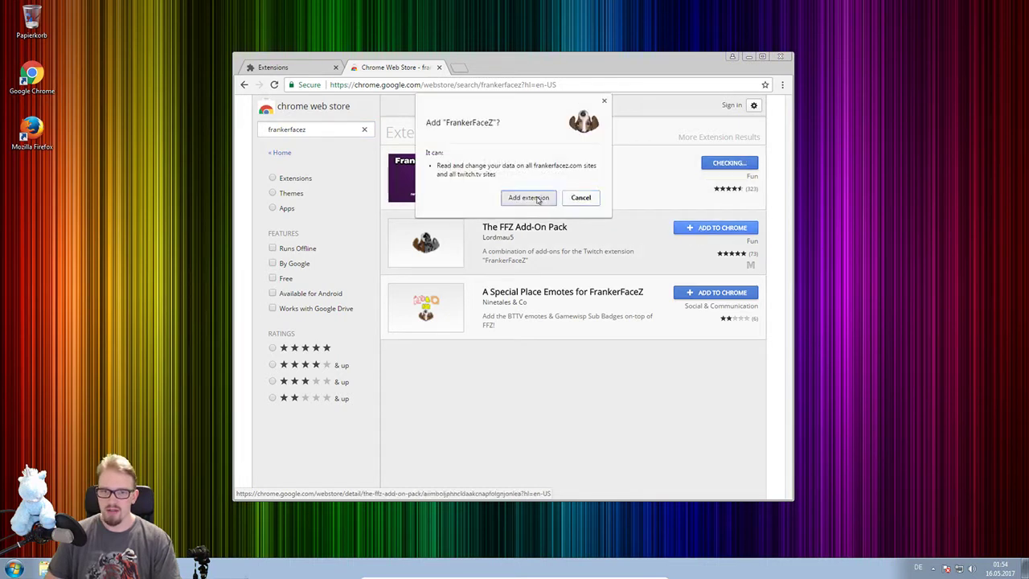
click(529, 198)
click(713, 231)
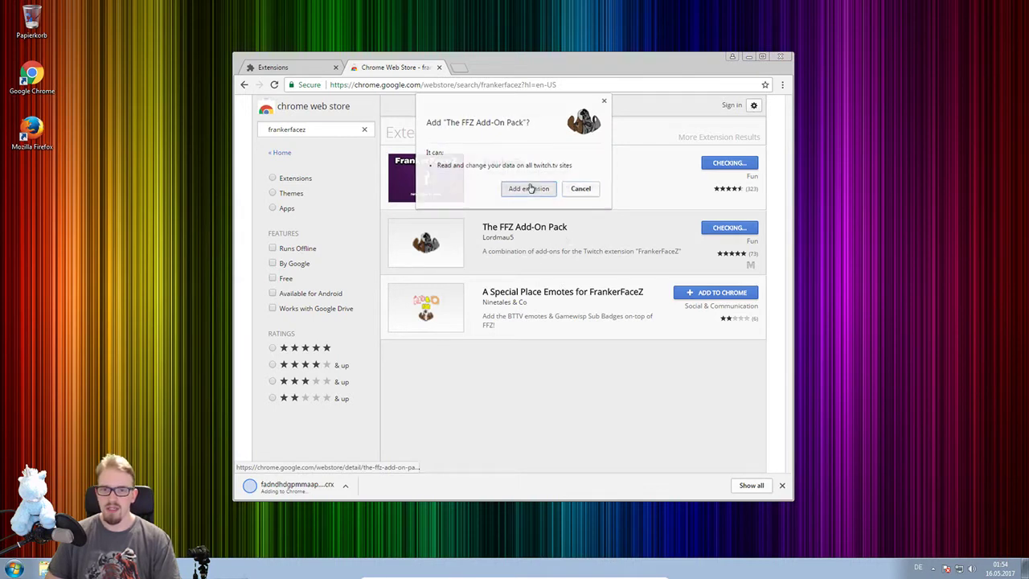
click(531, 188)
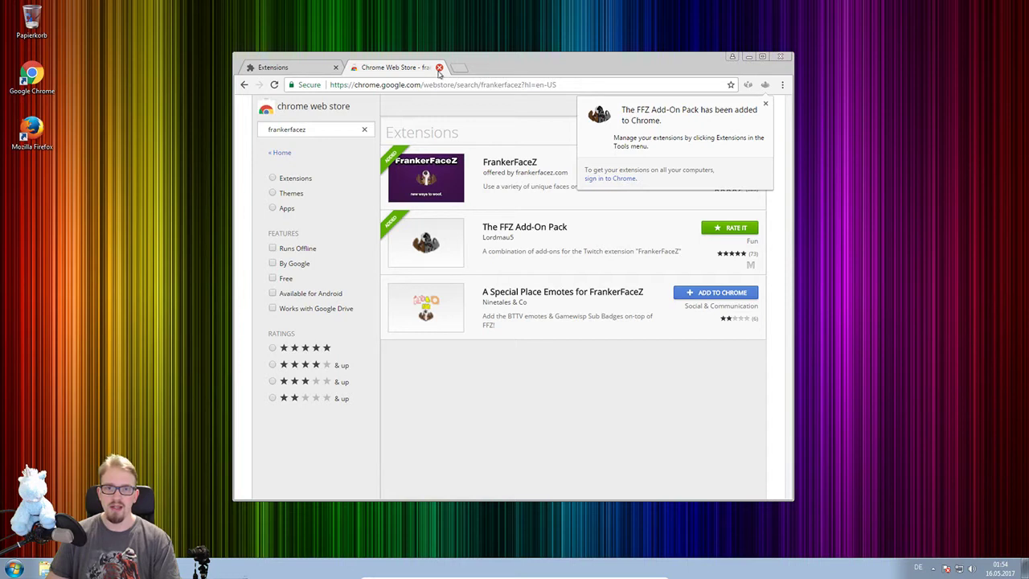
click(438, 68)
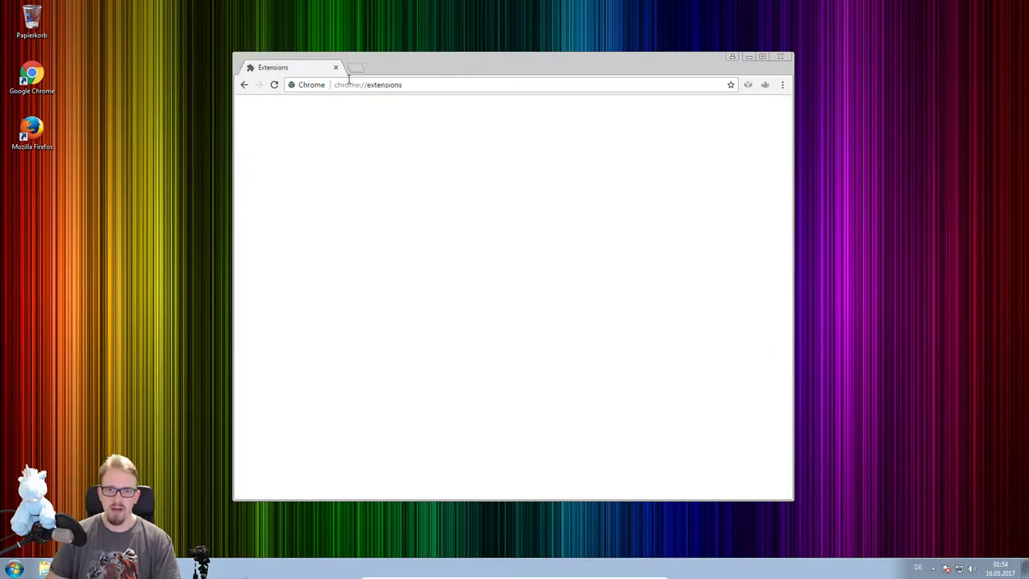
Go to twitch.tv and open the featured BobRoss channel
click(370, 85)
text(twitch.tv)
key(Return)
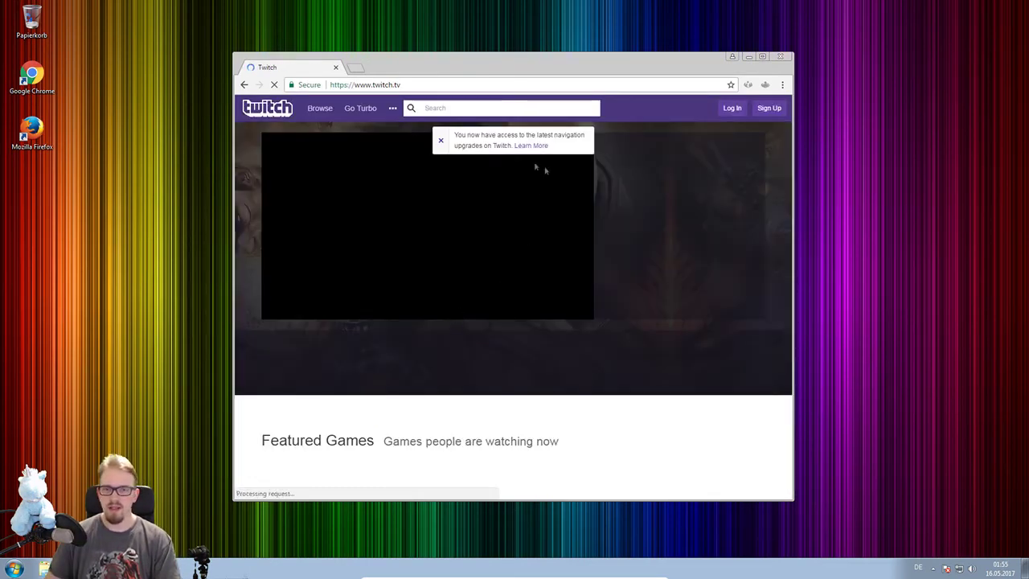
click(440, 353)
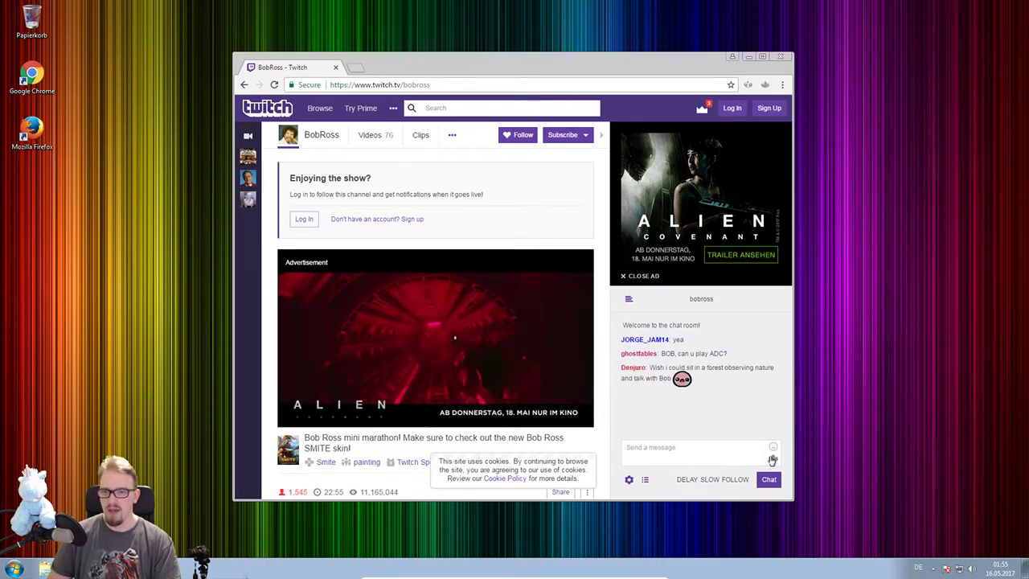
Open the FrankerFaceZ chat menu and examine its channel emoticons, emoji categories and favorite emoticons
click(771, 460)
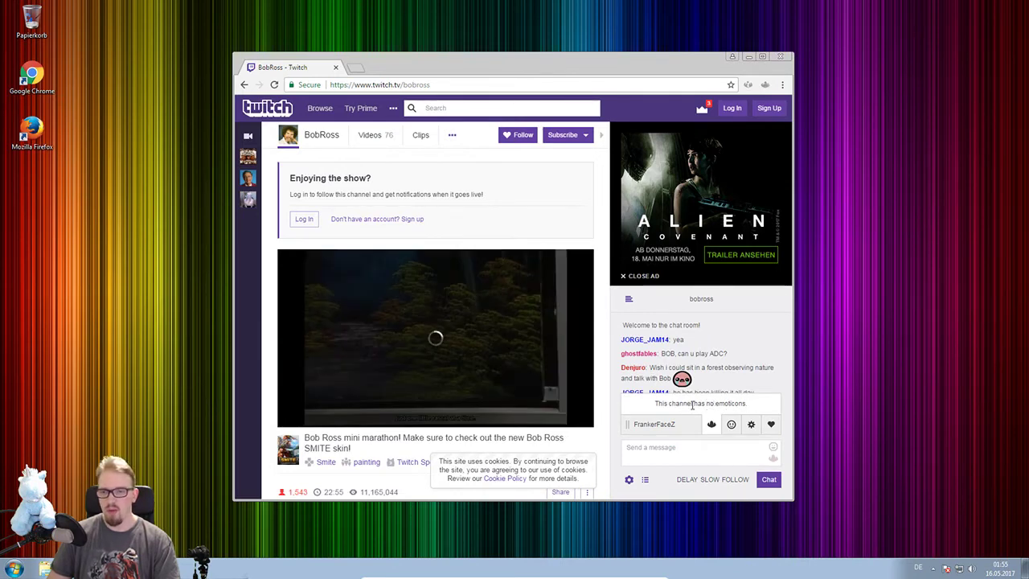
click(731, 424)
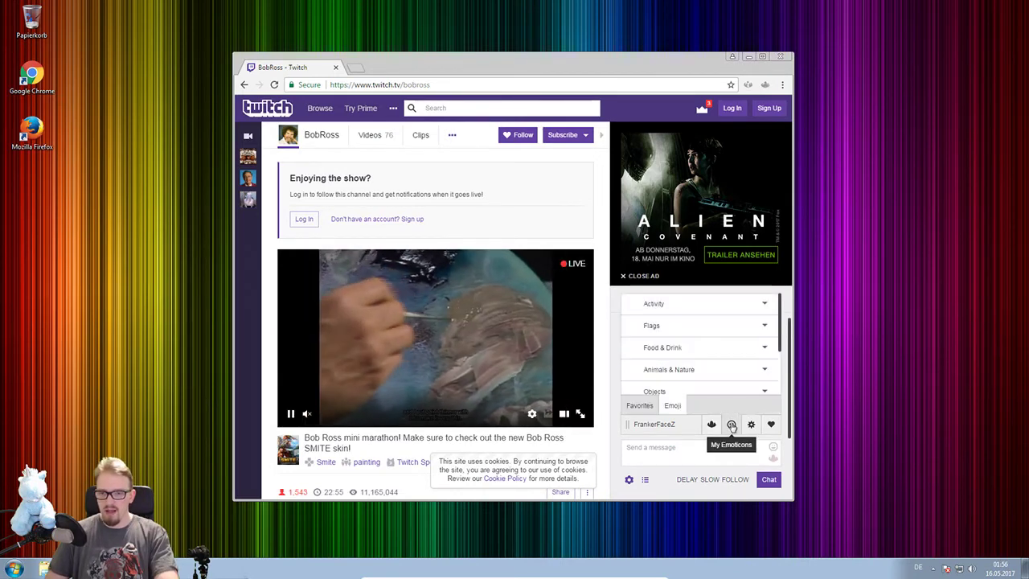
scroll(702, 320, down, 3)
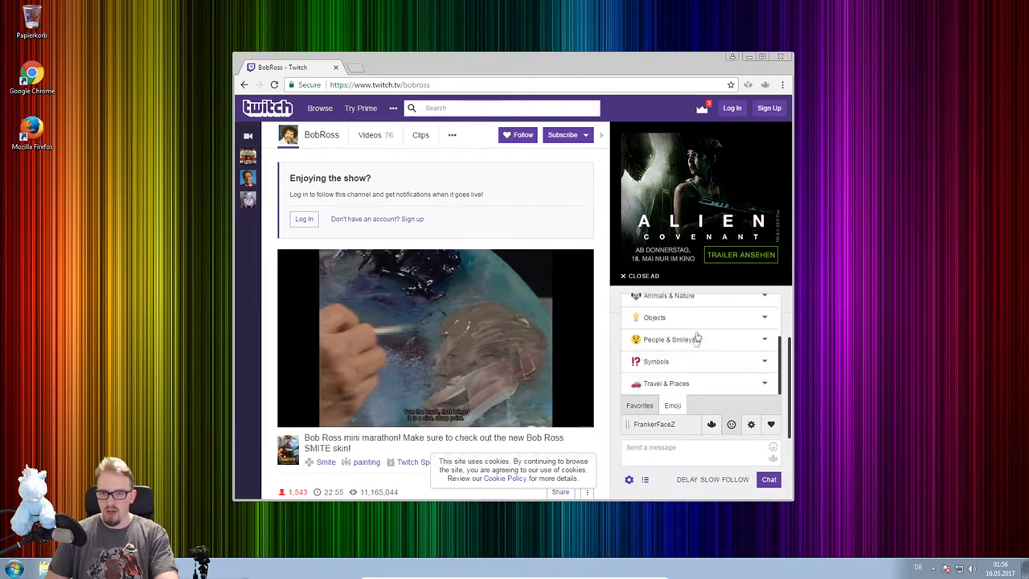
scroll(692, 354, up, 3)
scroll(699, 361, down, 3)
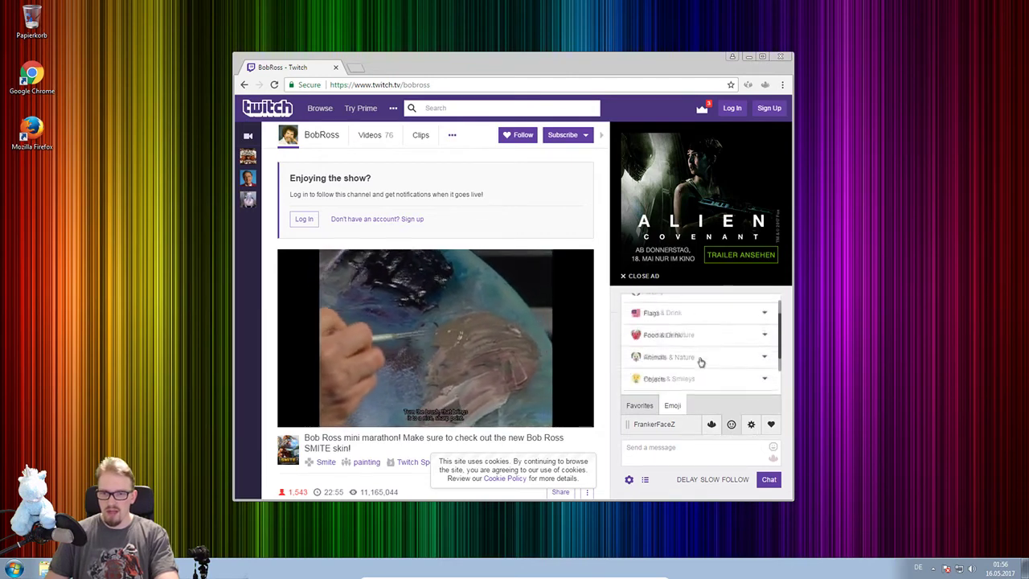
click(646, 405)
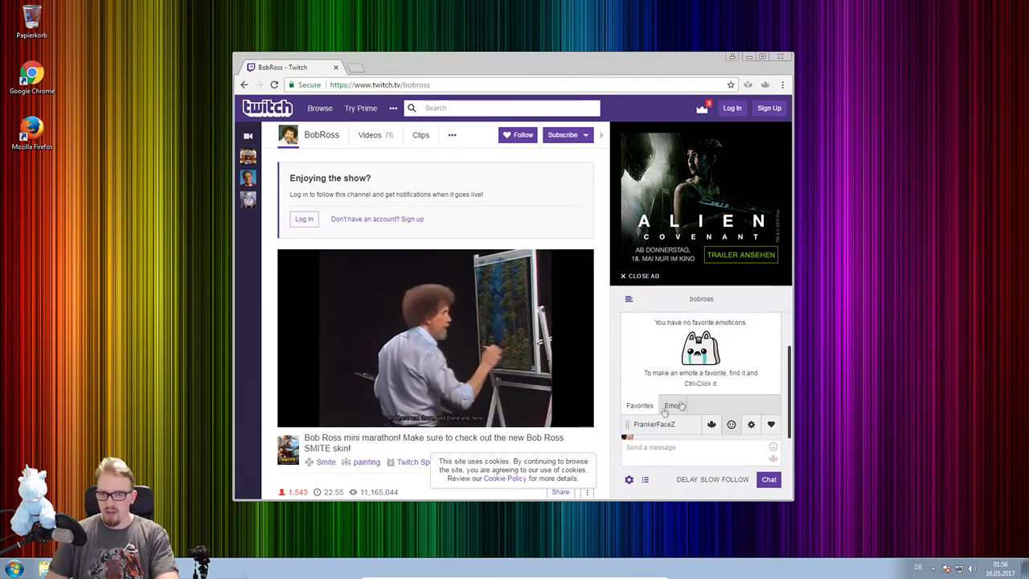
Examine FrankerFaceZ's basic and backup and restore settings, dismissing the ad above the chat
click(749, 425)
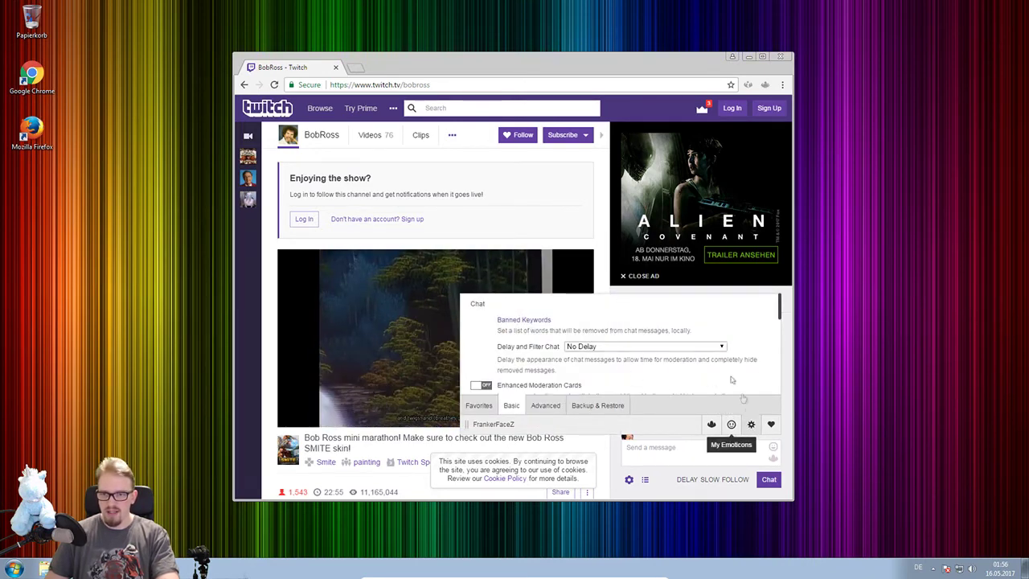
scroll(687, 362, down, 1)
scroll(688, 363, up, 2)
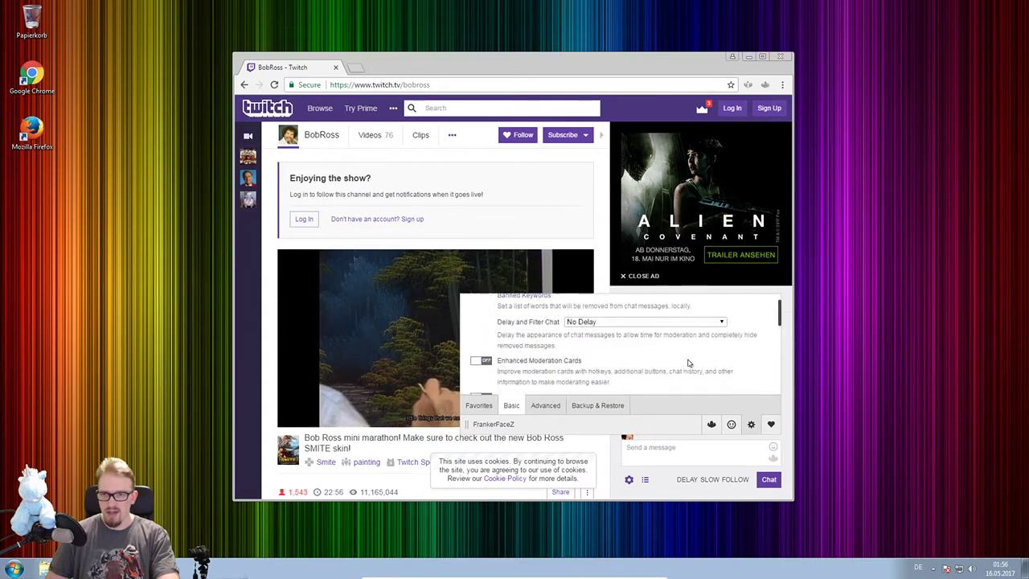
click(623, 276)
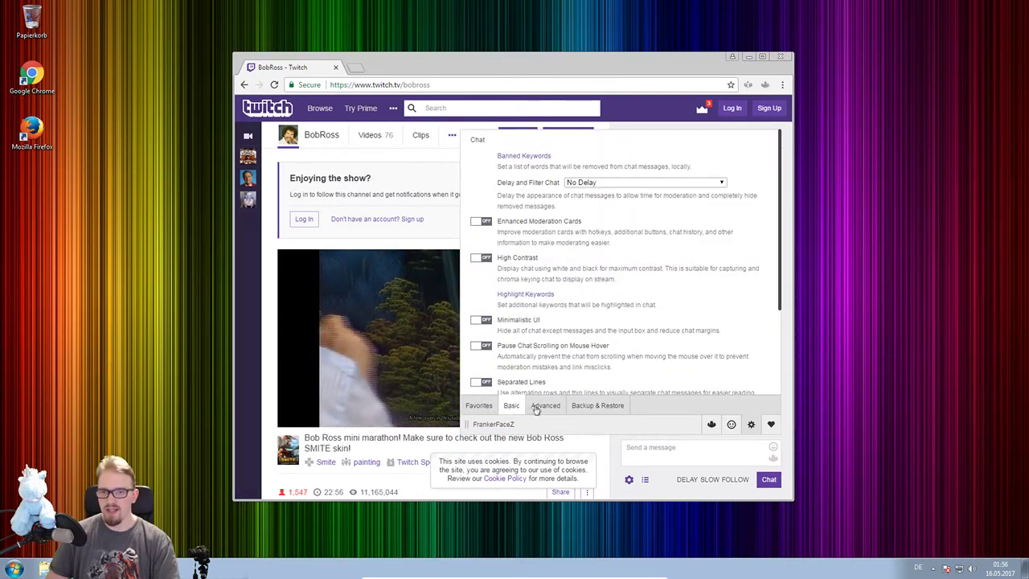
click(601, 407)
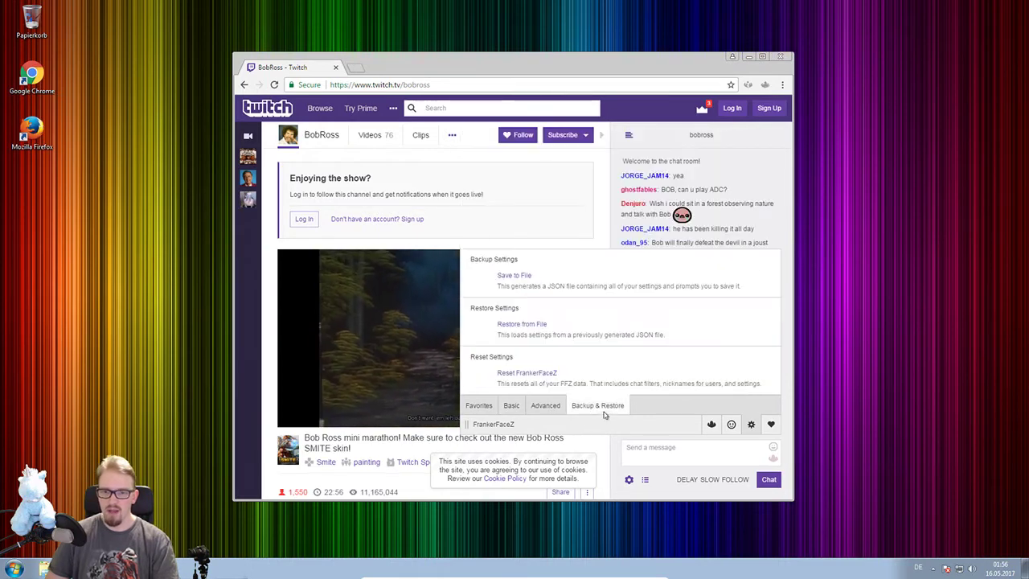
click(512, 406)
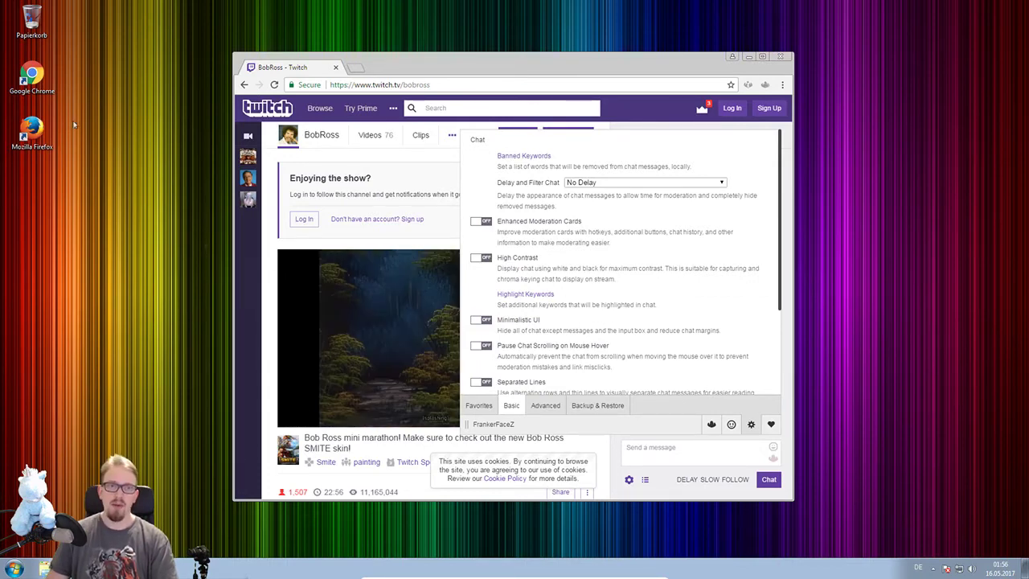
Minimize Chrome, switch to Mozilla Firefox and load frankerfacez.com
click(753, 59)
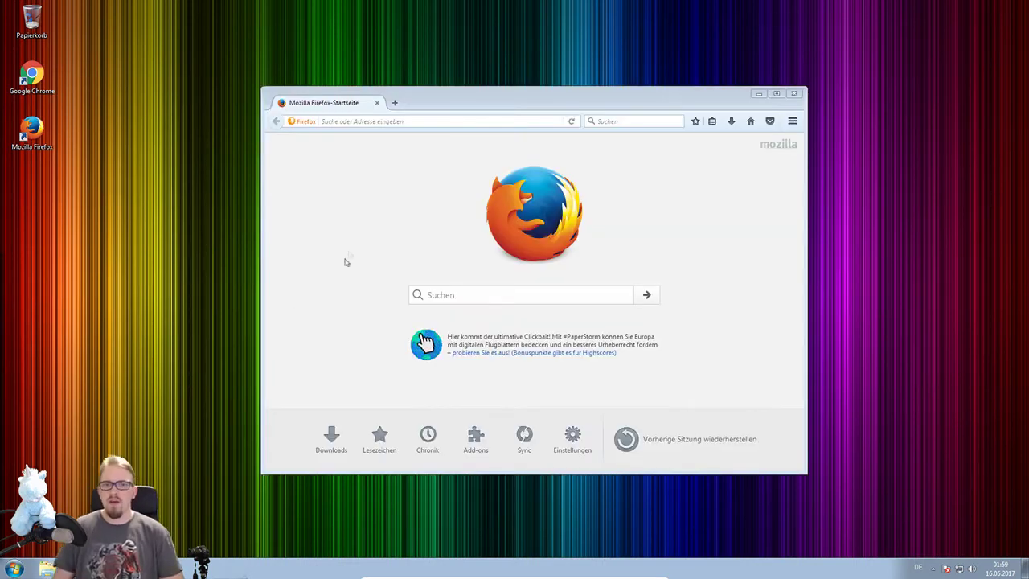
click(417, 119)
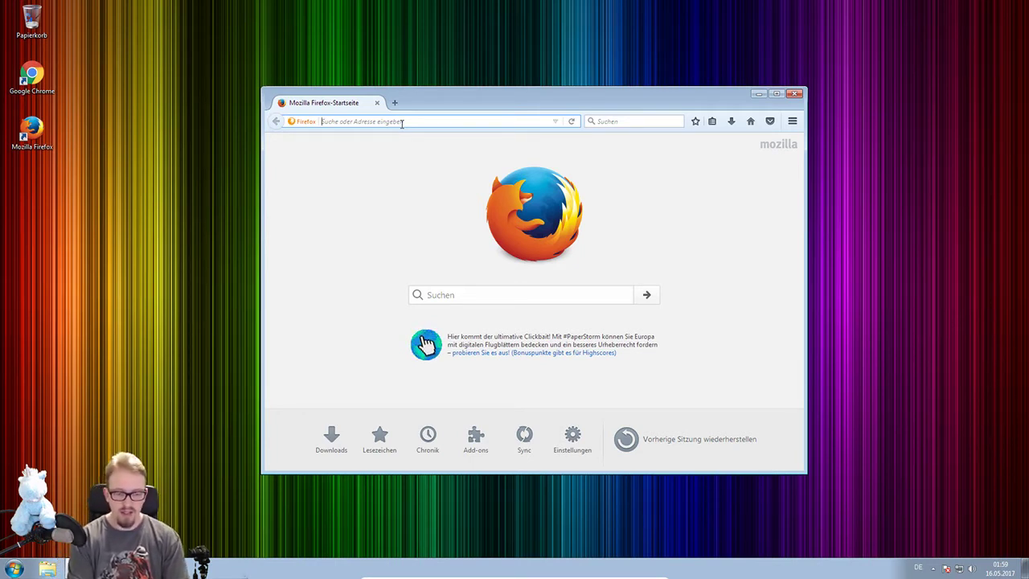
text(fra)
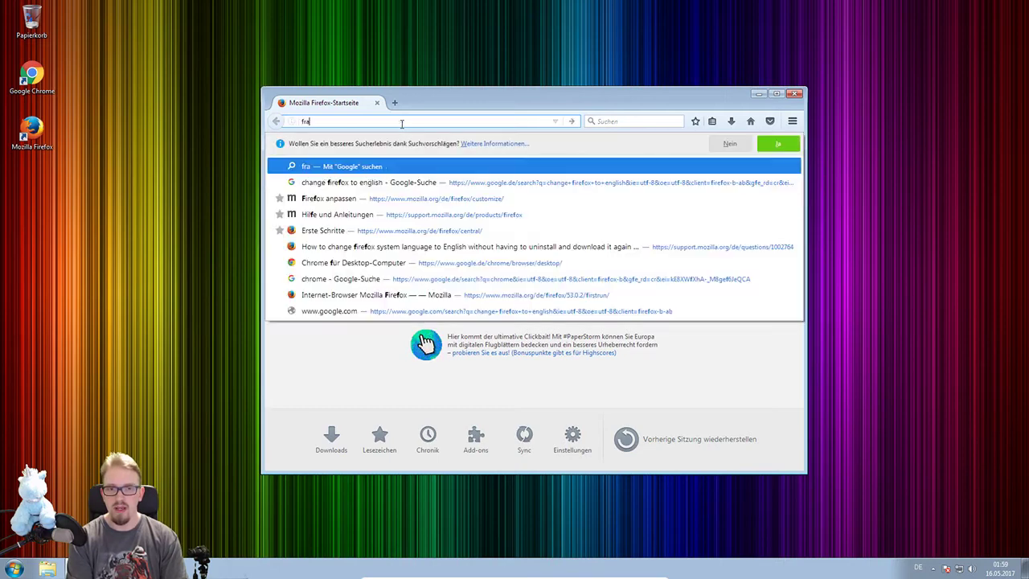
text(nkerfacez.com)
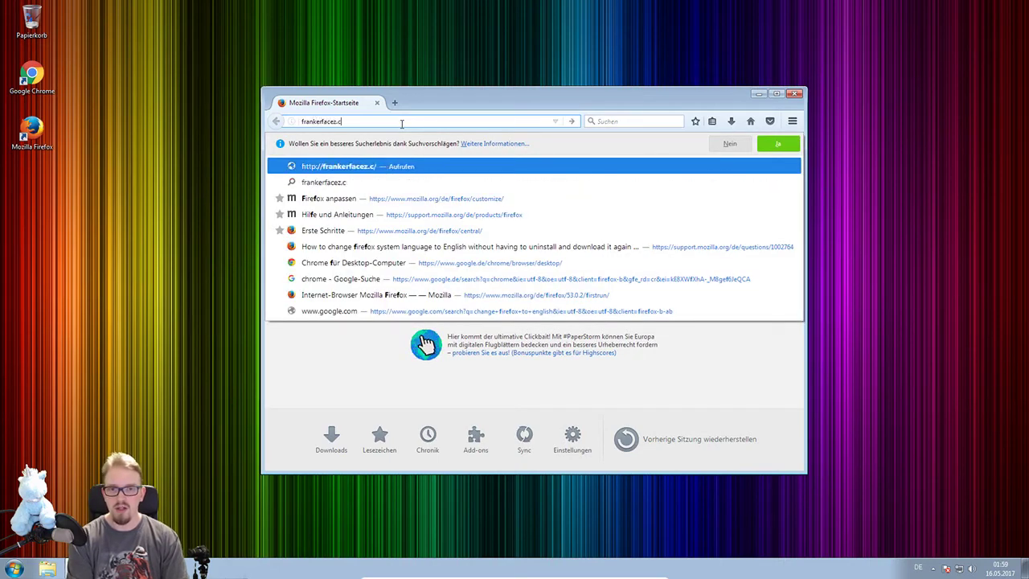
key(Return)
Load ffzap.lordmau5.com in a new browser tab
click(395, 103)
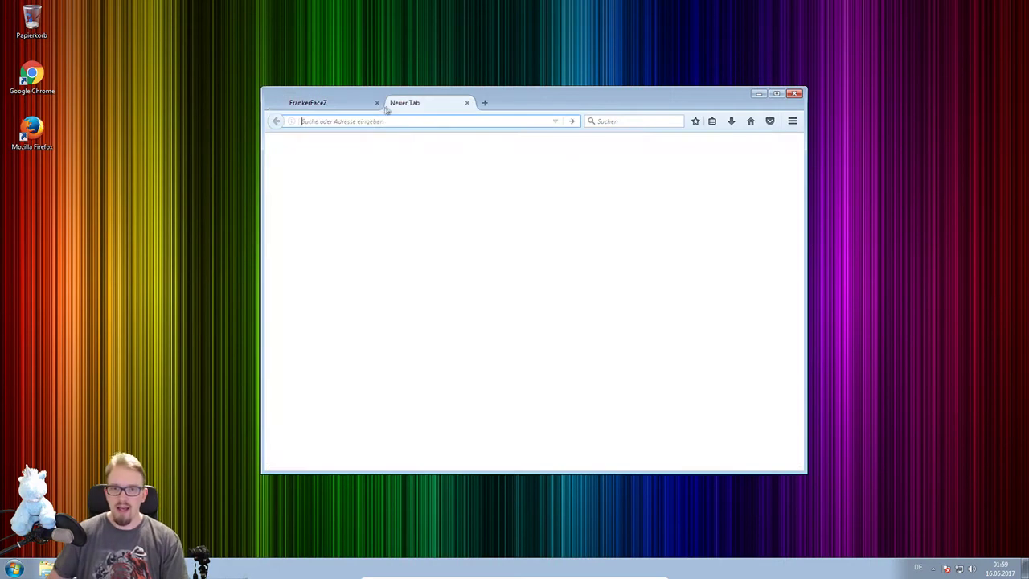
text(ffzap)
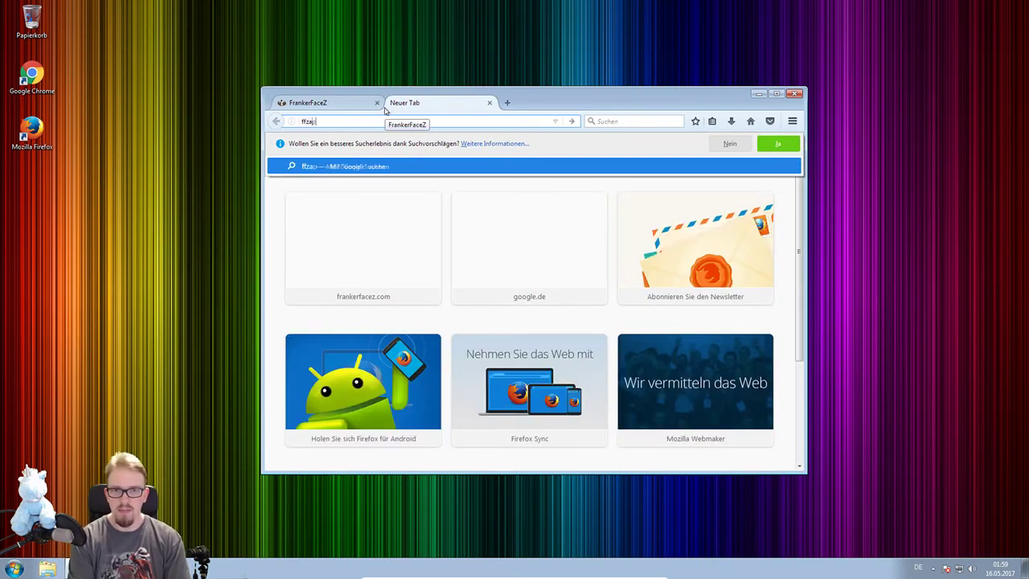
text(.lord)
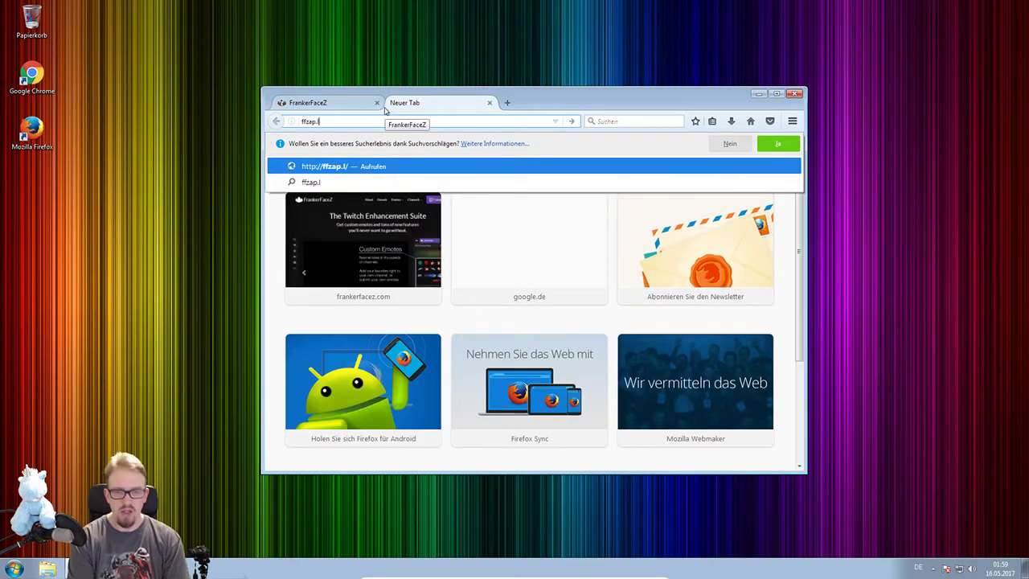
text(mau5.com)
key(Return)
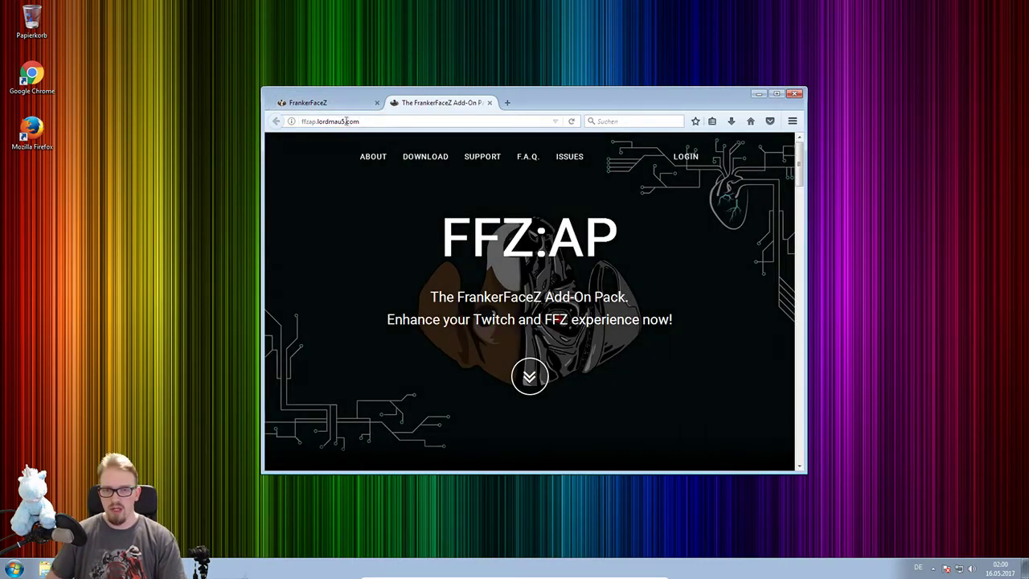
Download FrankerFaceZ for Mozilla Firefox from frankerfacez.com, allow and install the add-on, and acknowledge its installation
click(343, 105)
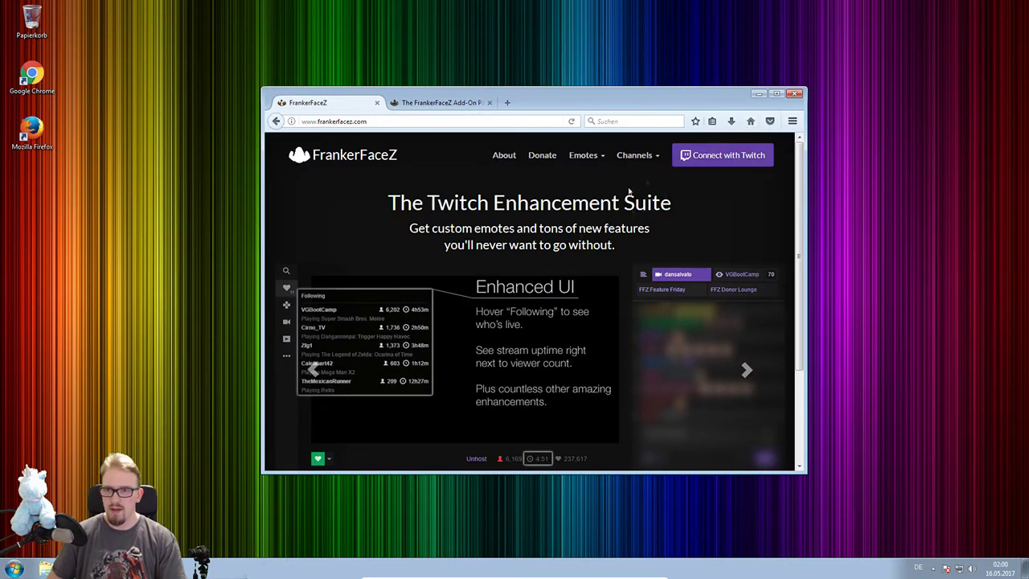
scroll(556, 255, down, 3)
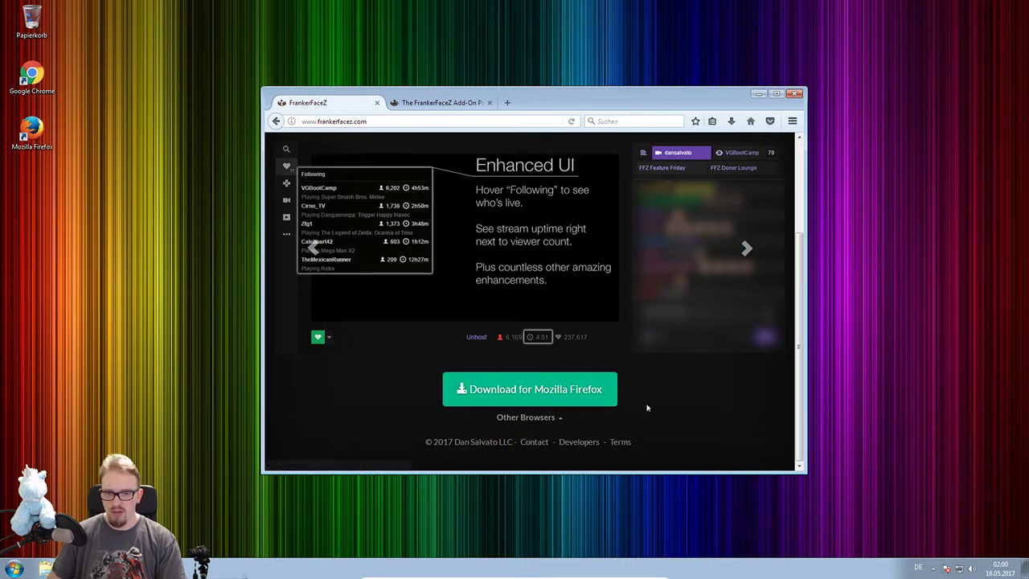
click(559, 419)
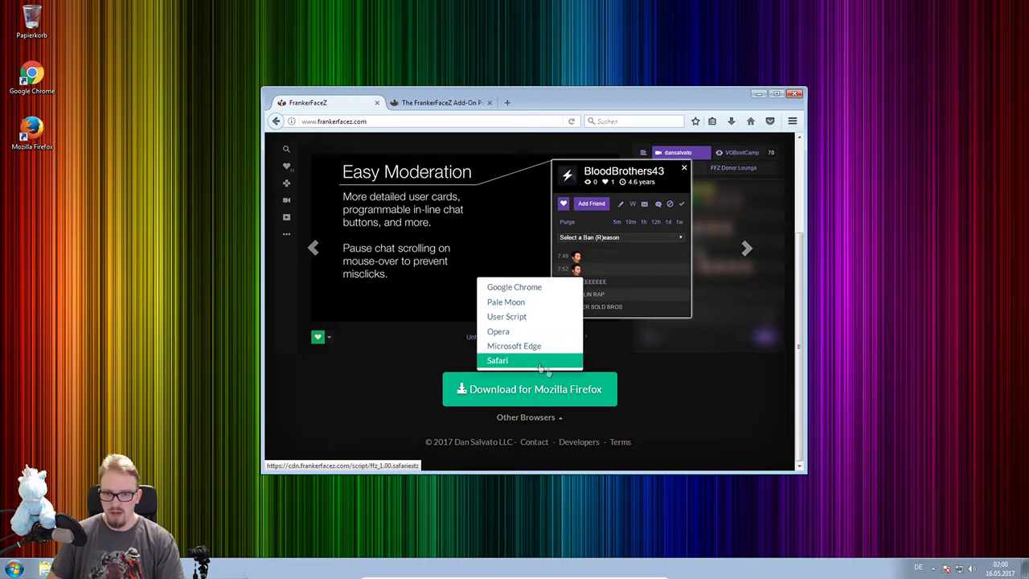
click(562, 392)
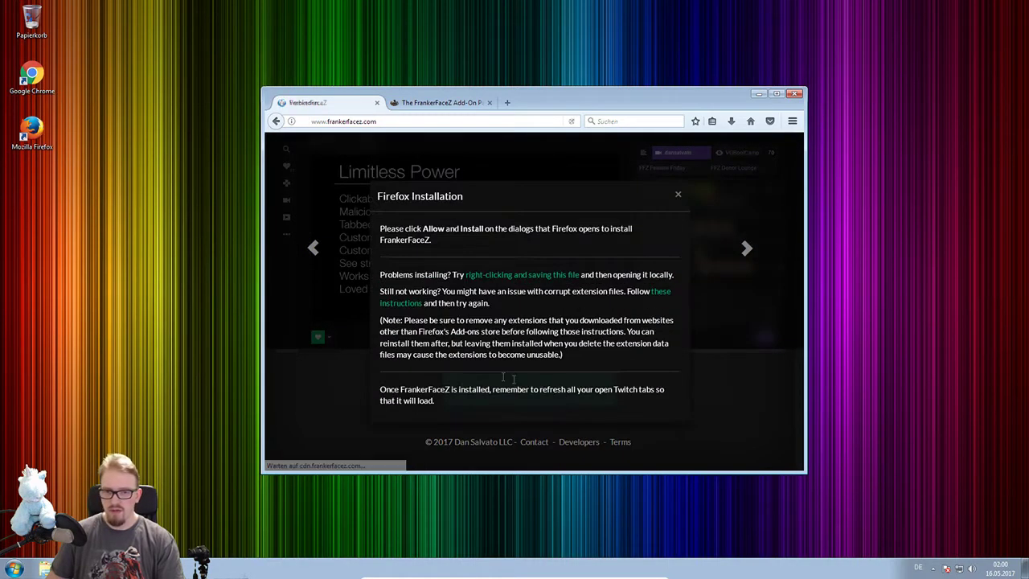
click(354, 198)
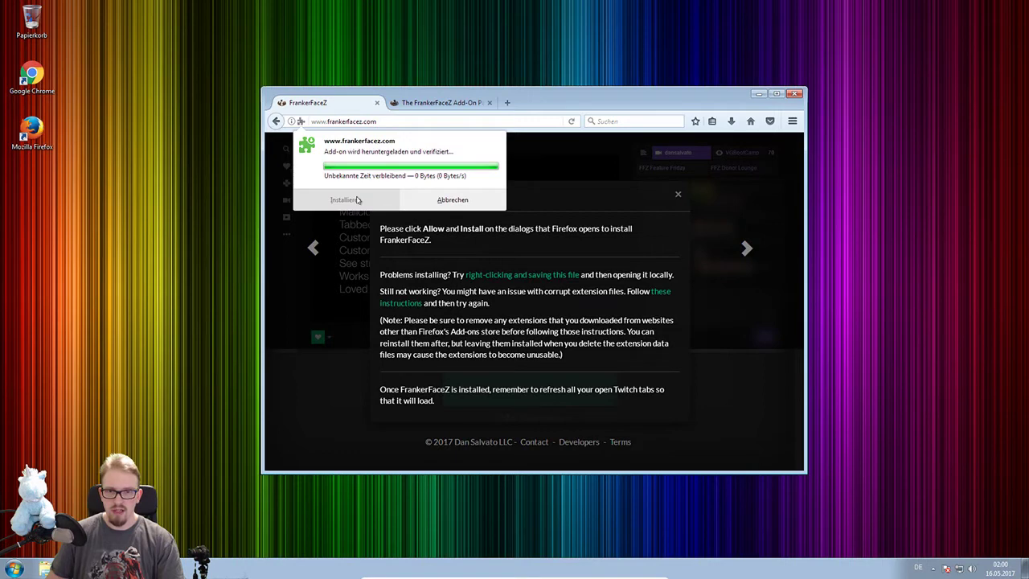
click(374, 201)
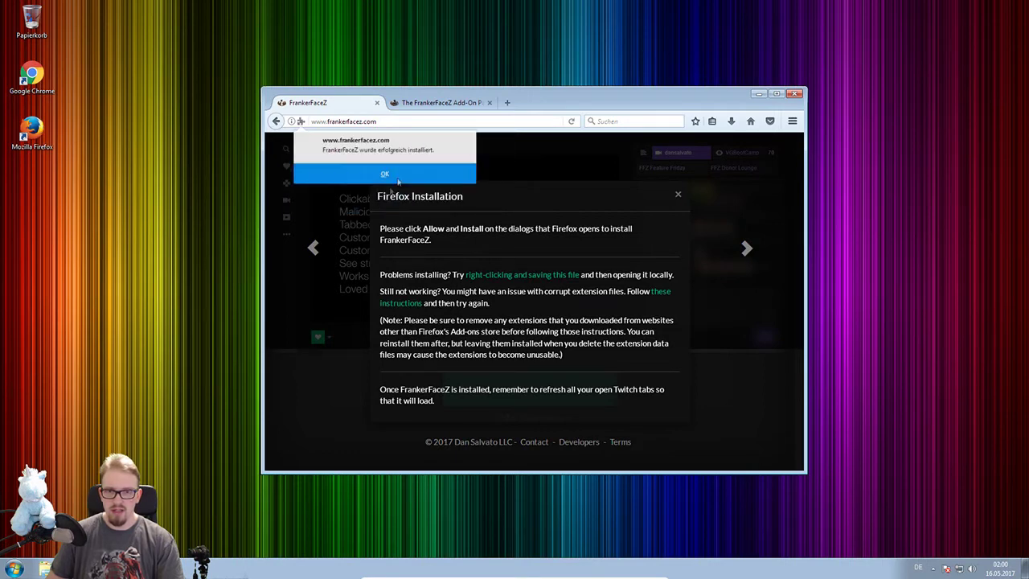
click(397, 180)
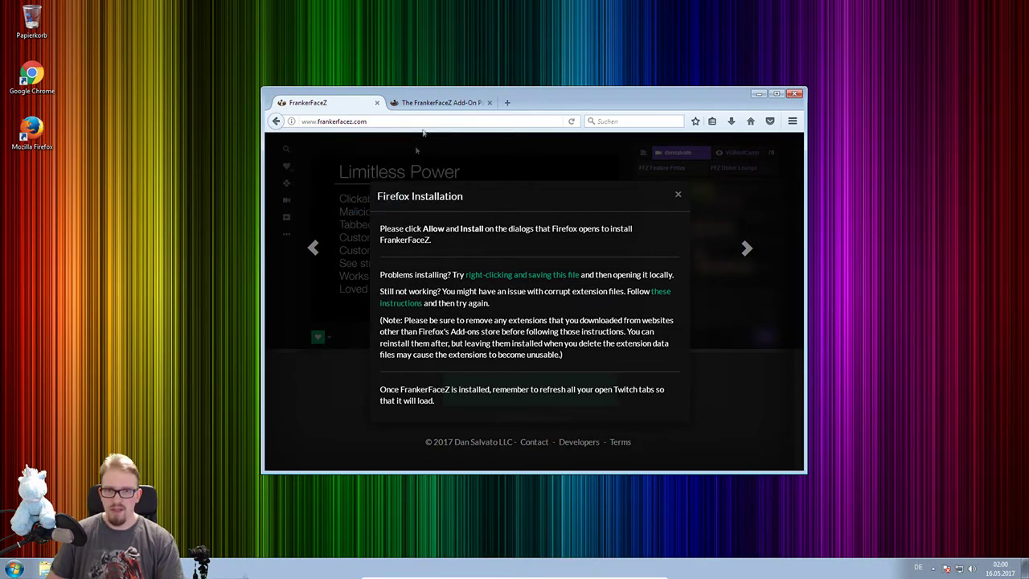
Download the FFZ:AP add-on for Firefox from ffzap.lordmau5.com, allow and install it, and acknowledge the installation
click(429, 105)
scroll(614, 312, down, 5)
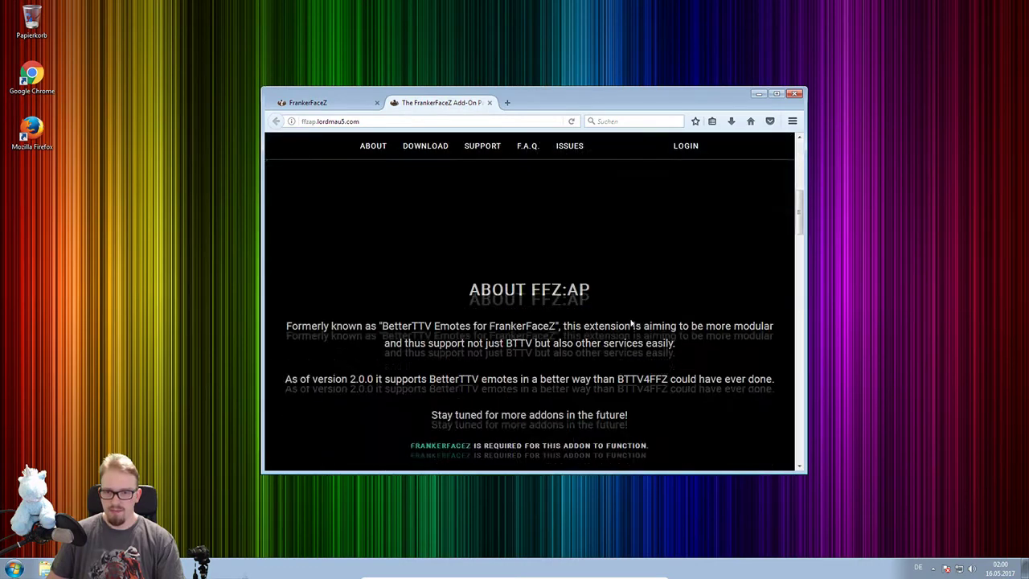
scroll(491, 250, down, 3)
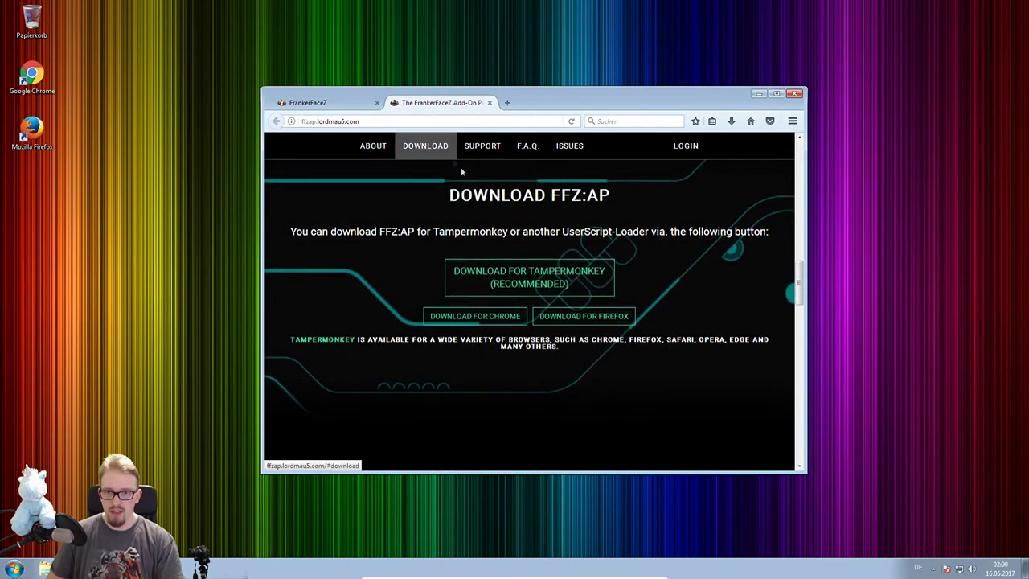
scroll(535, 276, up, 2)
scroll(552, 283, down, 1)
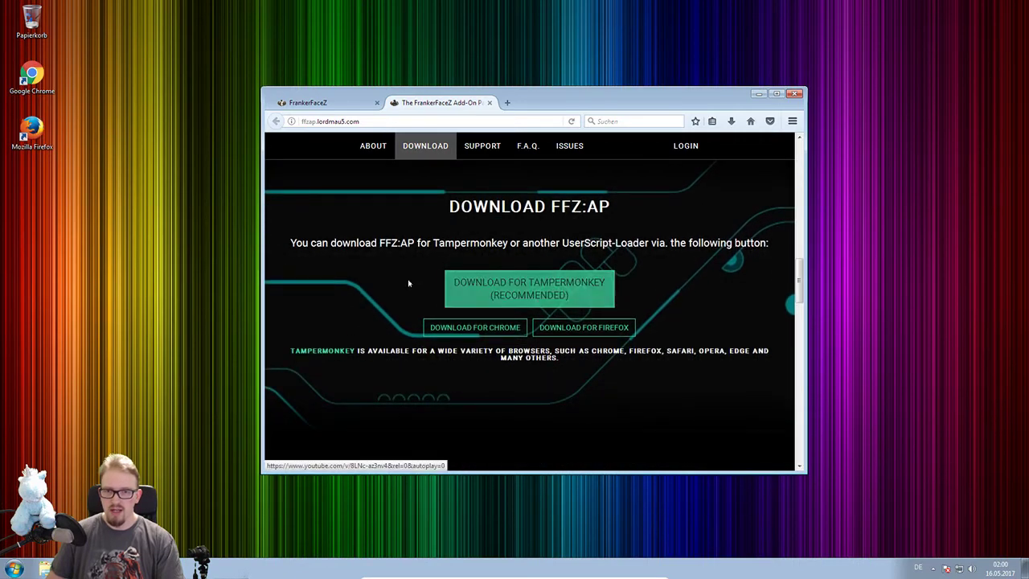
click(532, 294)
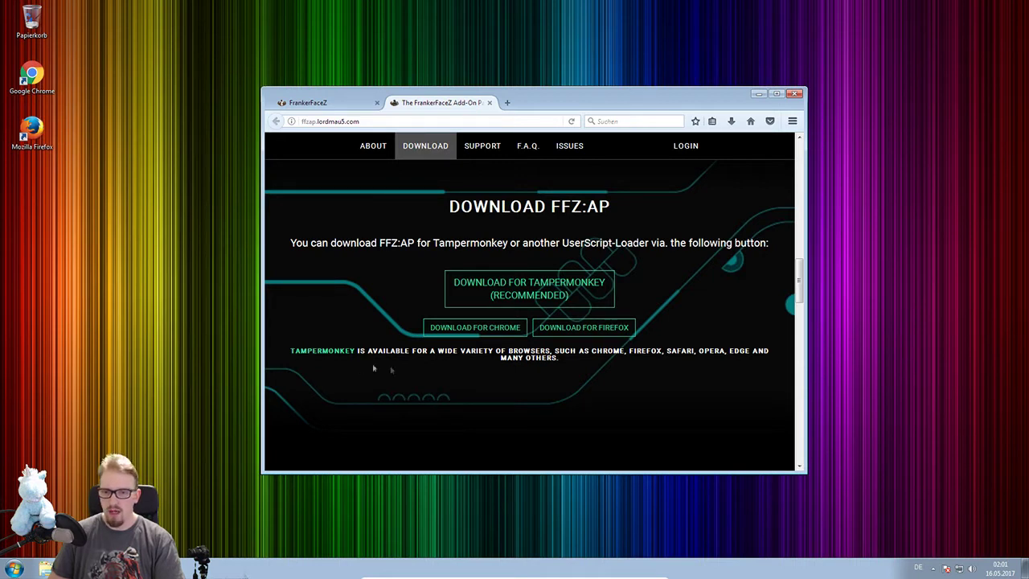
click(583, 327)
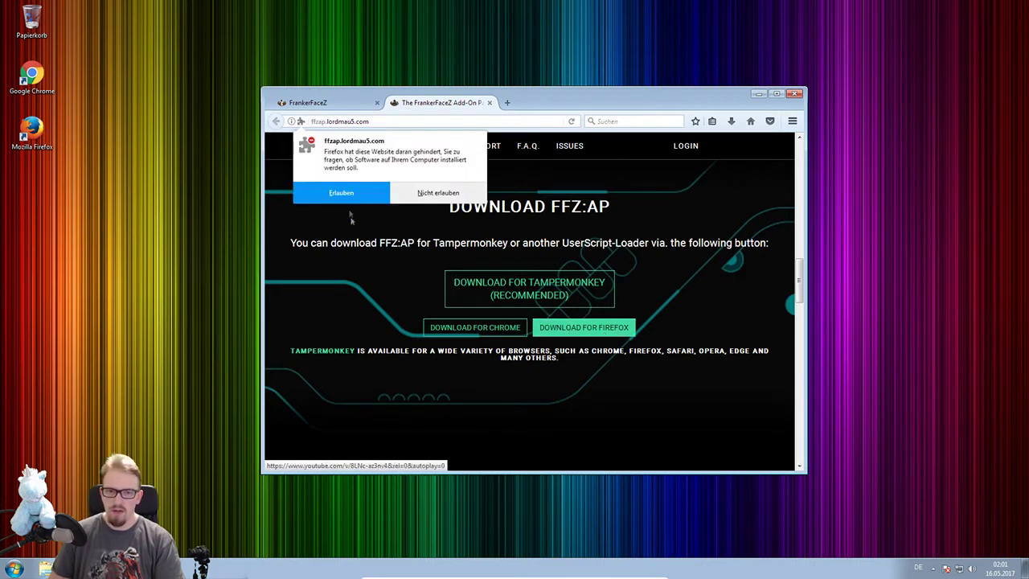
click(346, 193)
click(344, 202)
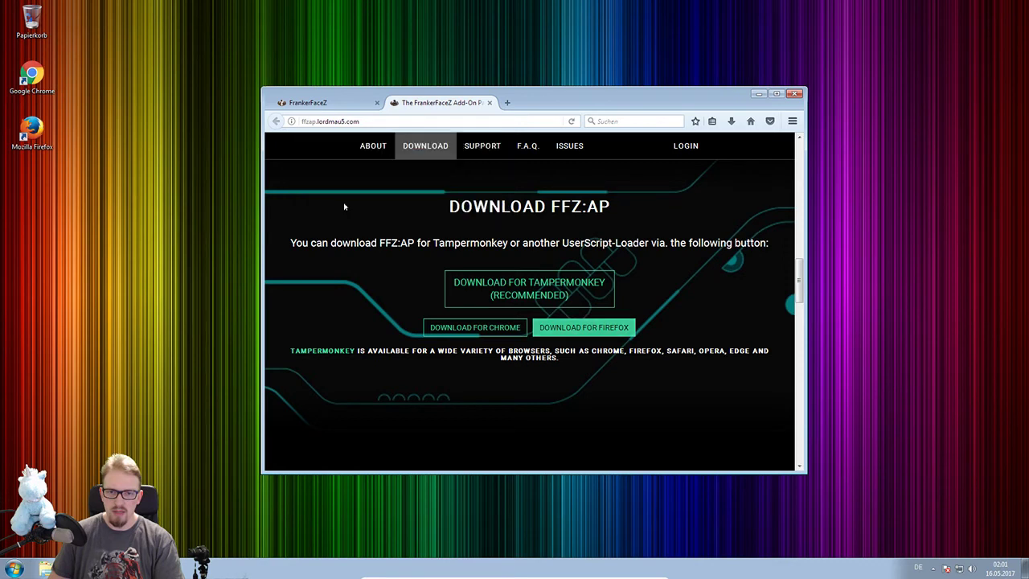
click(402, 180)
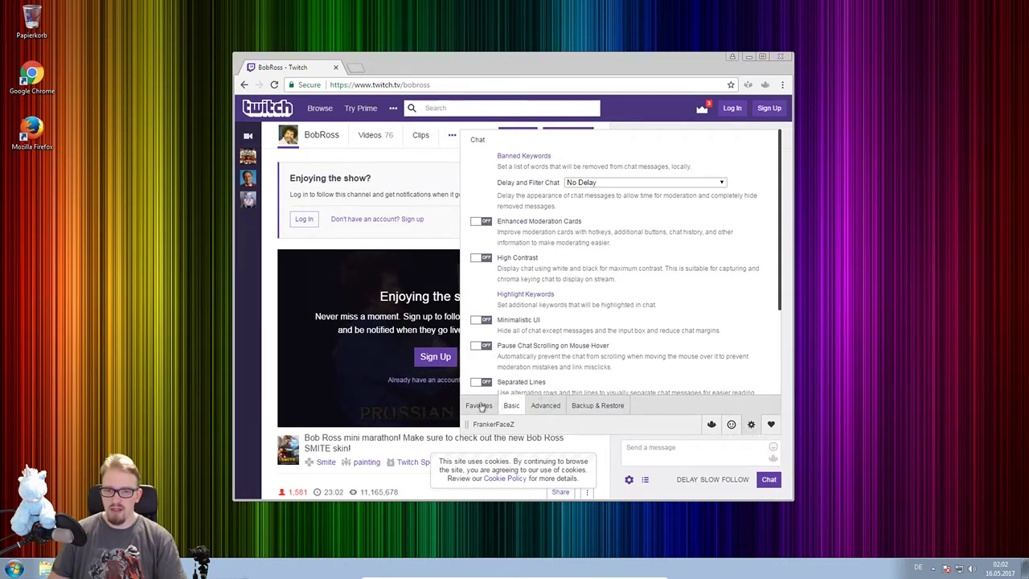
In Chrome's BobRoss Twitch chat, look through FrankerFaceZ's emoticons and basic settings, turning High Contrast on and back off
click(731, 425)
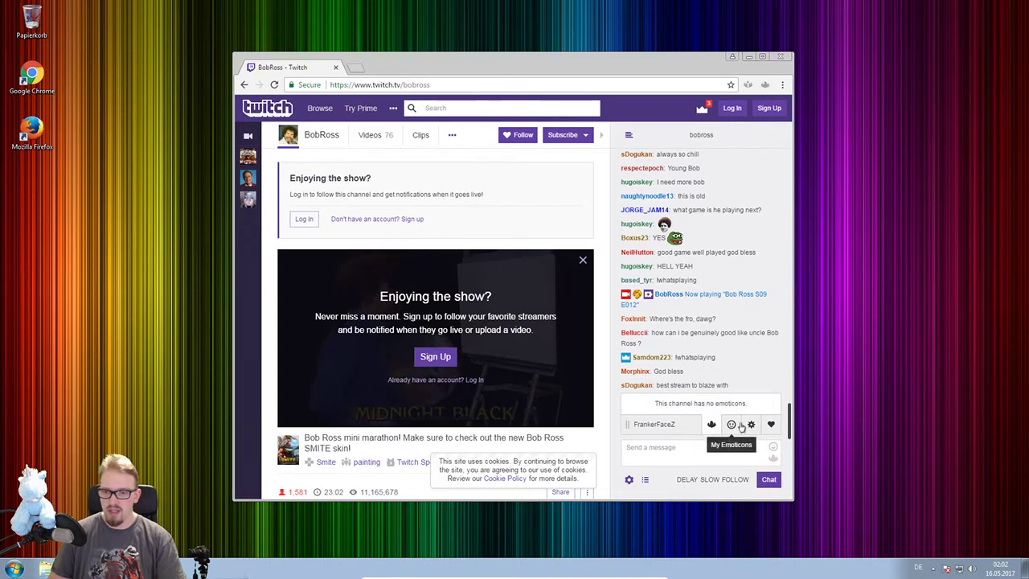
click(749, 425)
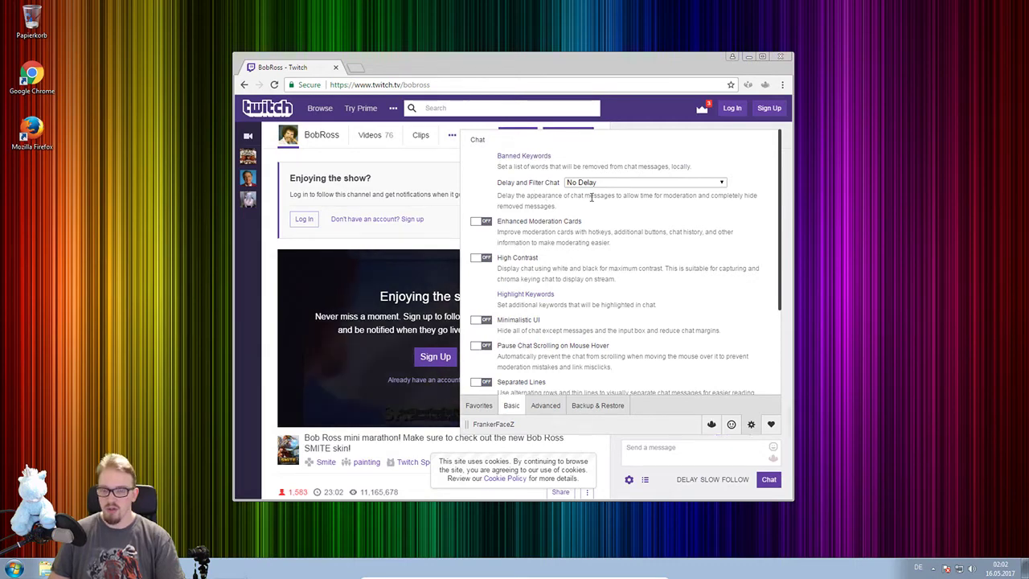
scroll(585, 211, down, 1)
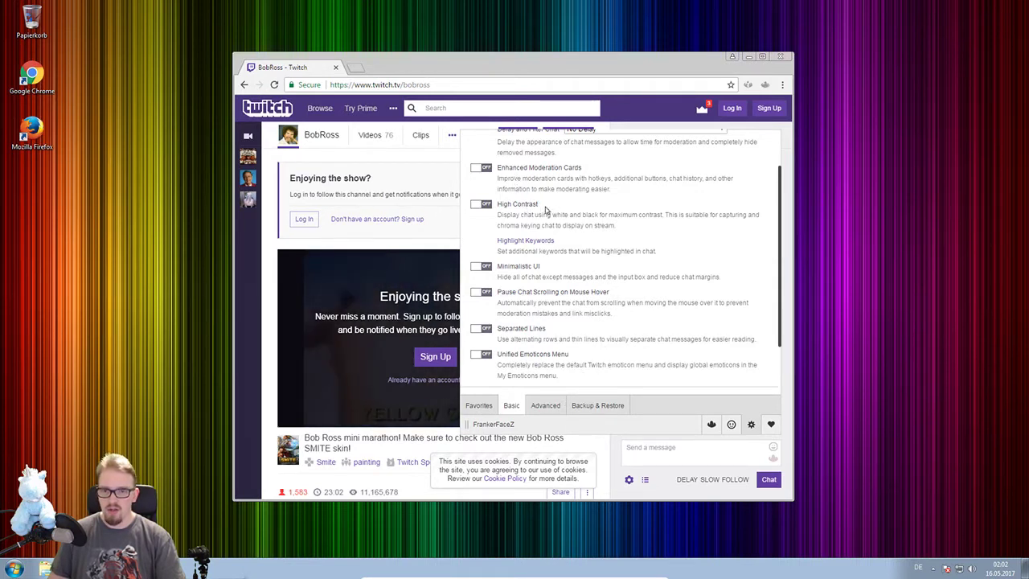
click(480, 205)
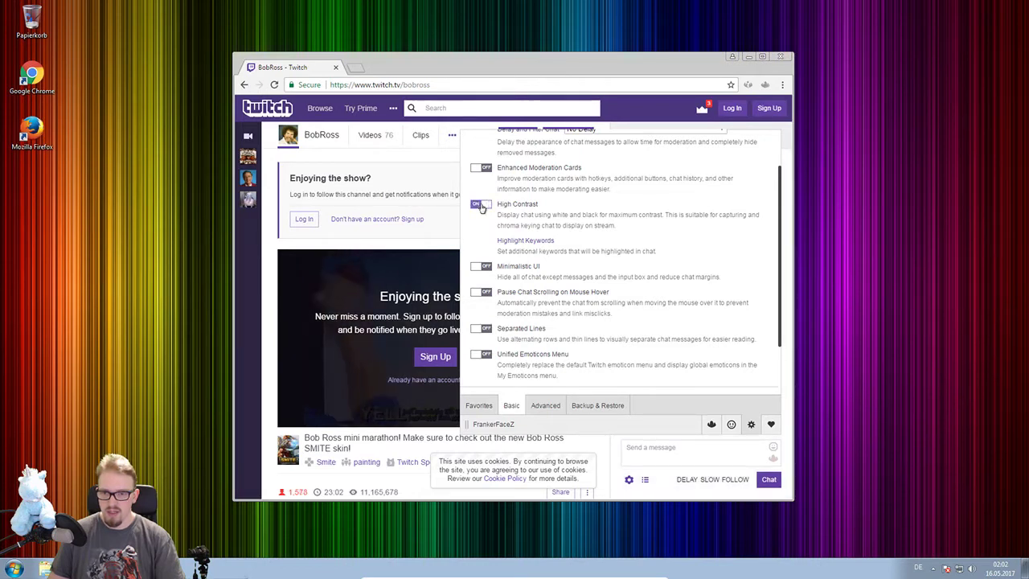
click(479, 205)
Add "gamy", "banana" and "coo" as separate FrankerFaceZ highlight keywords and confirm the list
scroll(564, 225, down, 1)
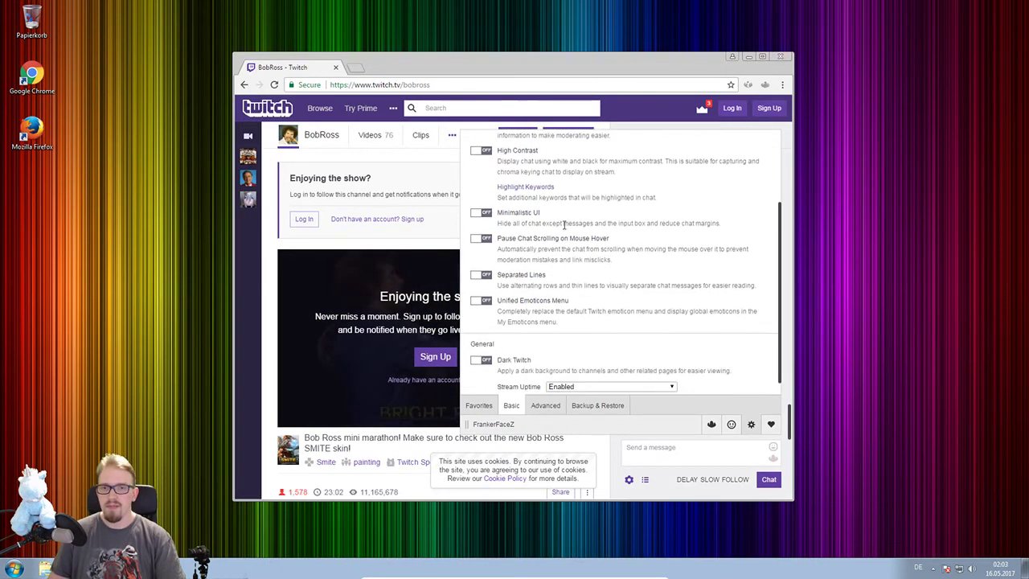
click(542, 187)
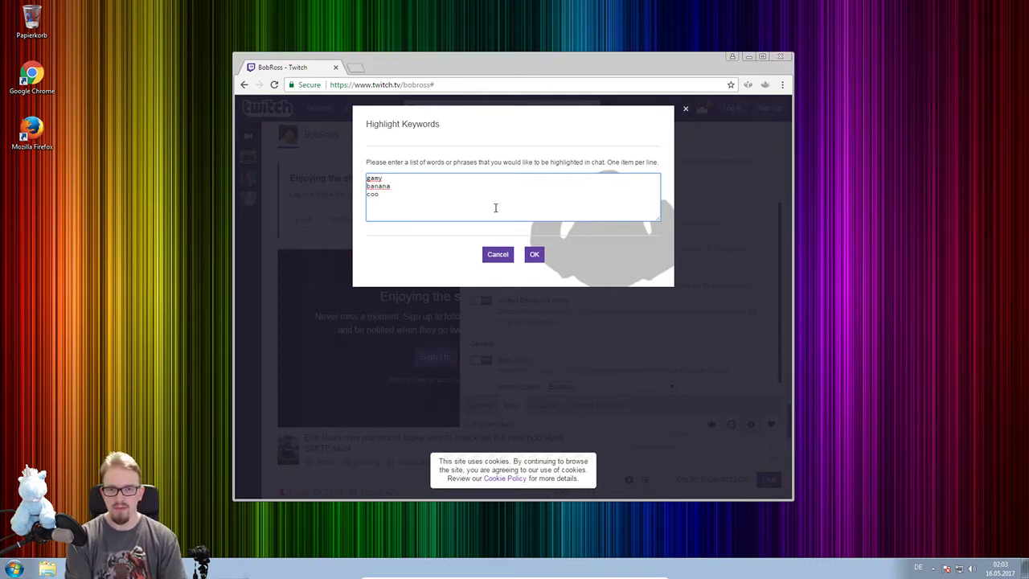
click(534, 253)
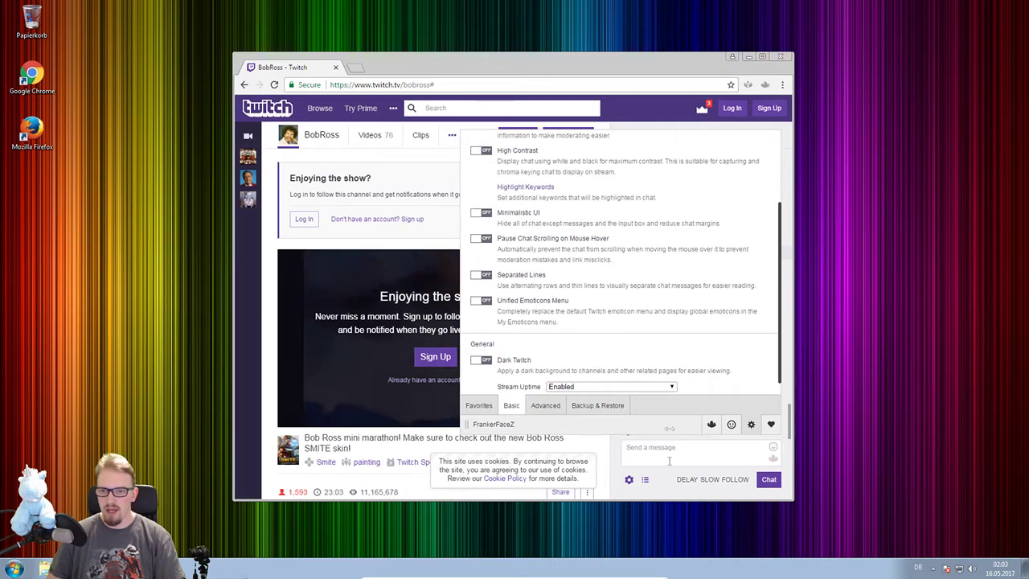
Try FrankerFaceZ's Minimalistic UI and Separated Lines chat options, leaving both switched off
click(486, 213)
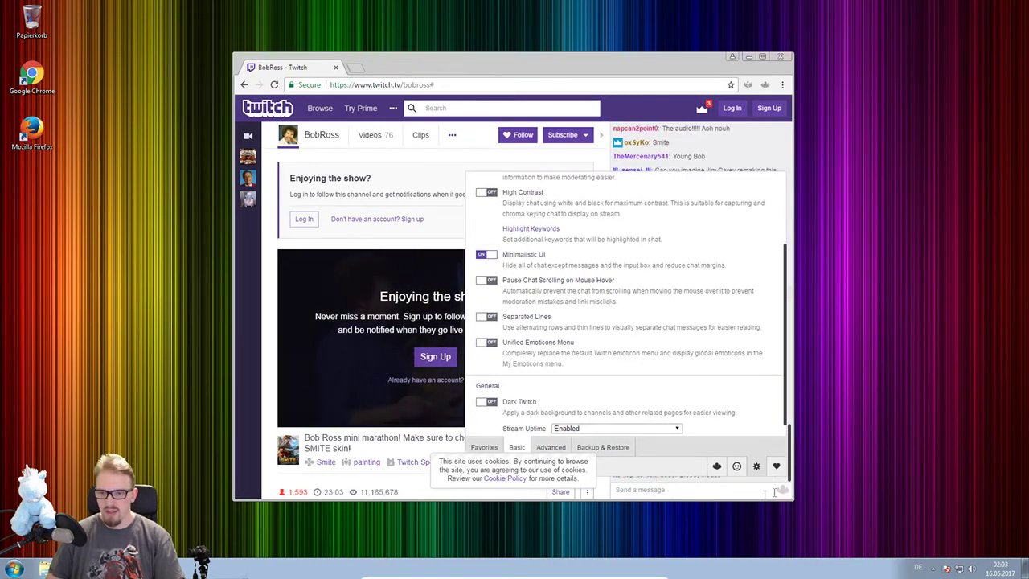
click(488, 254)
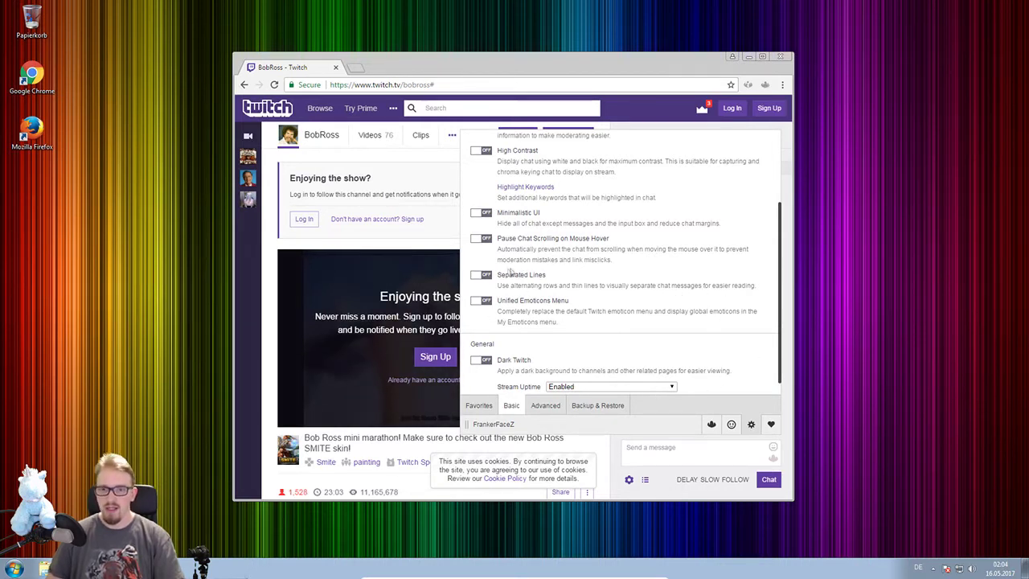
click(487, 274)
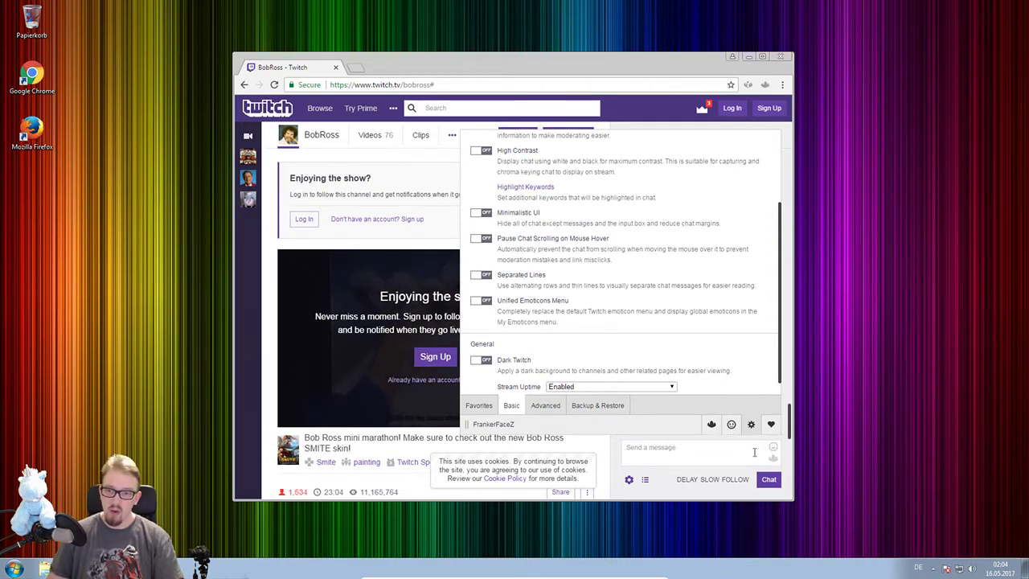
Enable the Unified Emoticons Menu and Dark Twitch, and close the FrankerFaceZ settings to reveal the chat
click(484, 302)
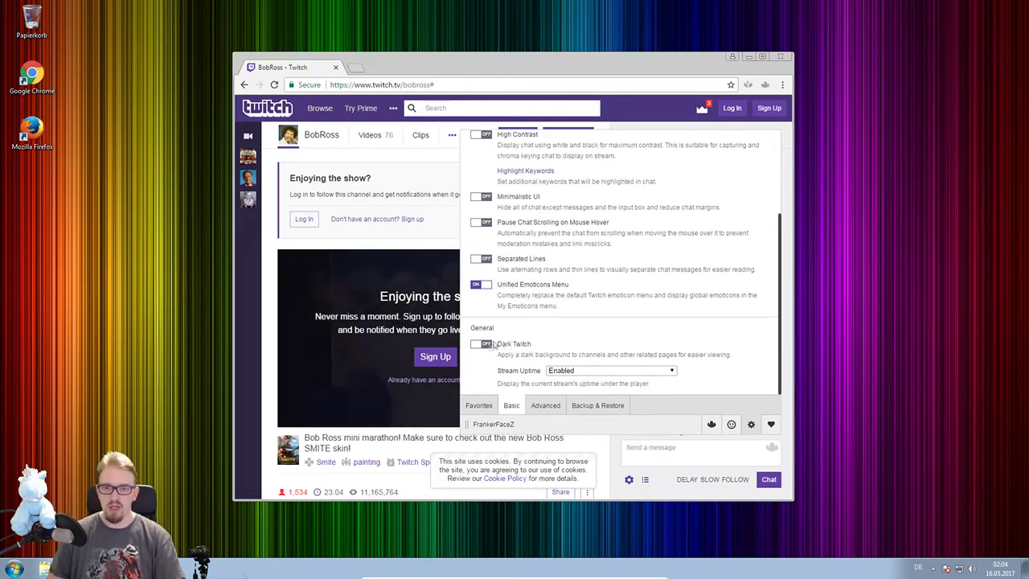
click(485, 344)
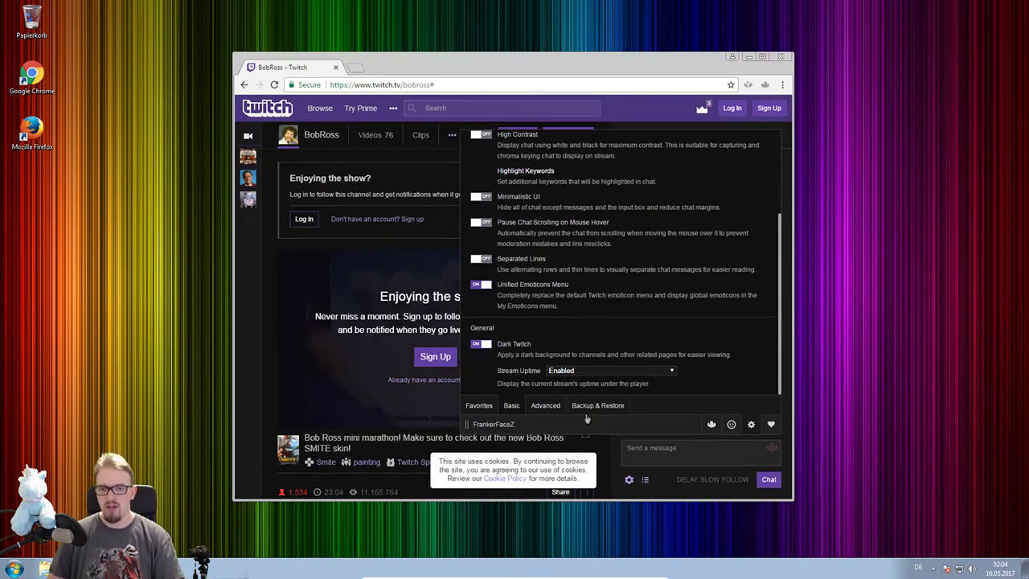
click(592, 457)
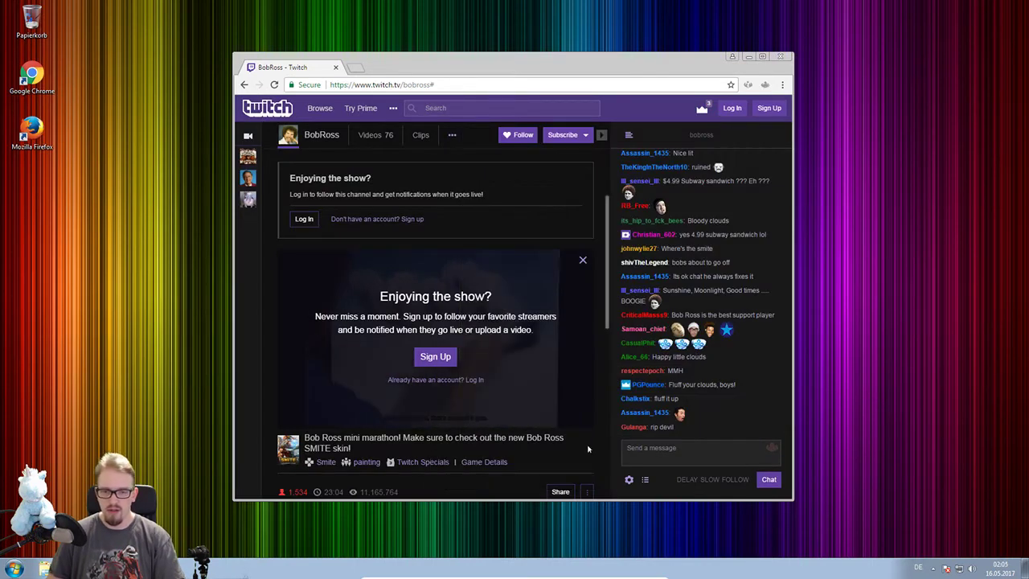
Reopen the FrankerFaceZ basic settings and examine the Stream Uptime option alongside the uptime shown under the player
click(771, 448)
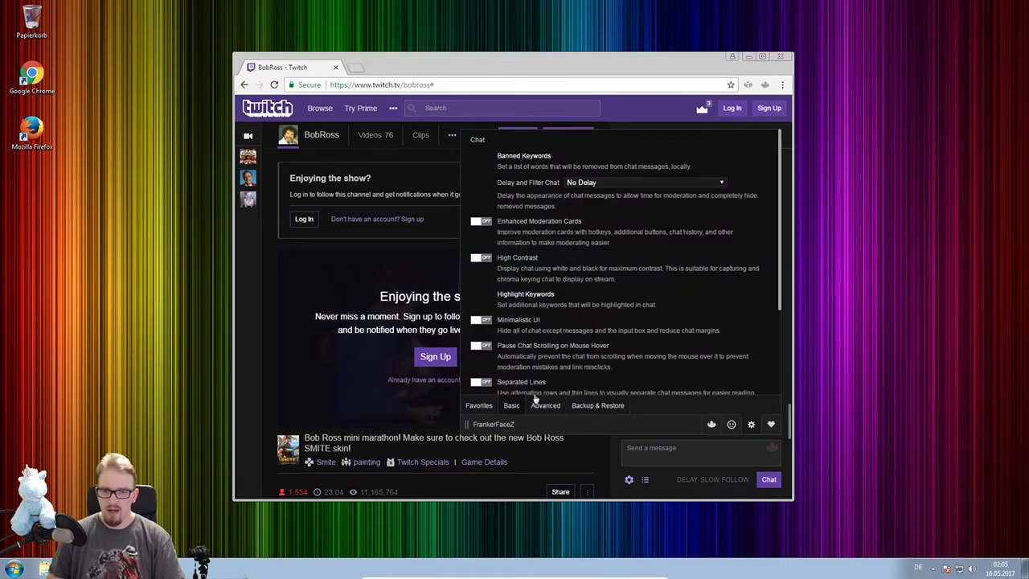
scroll(556, 398, down, 2)
scroll(553, 402, down, 1)
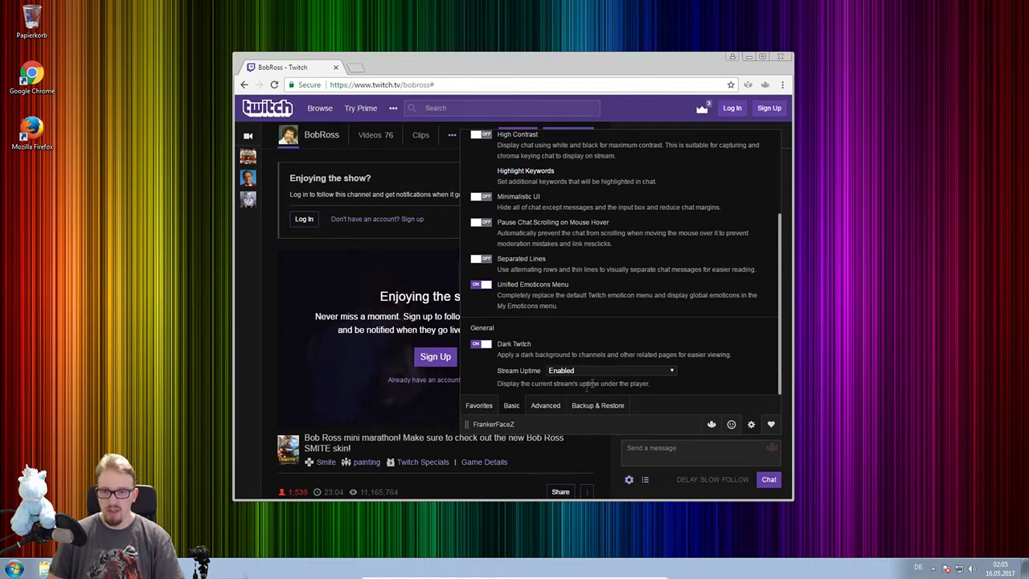
scroll(562, 371, down, 1)
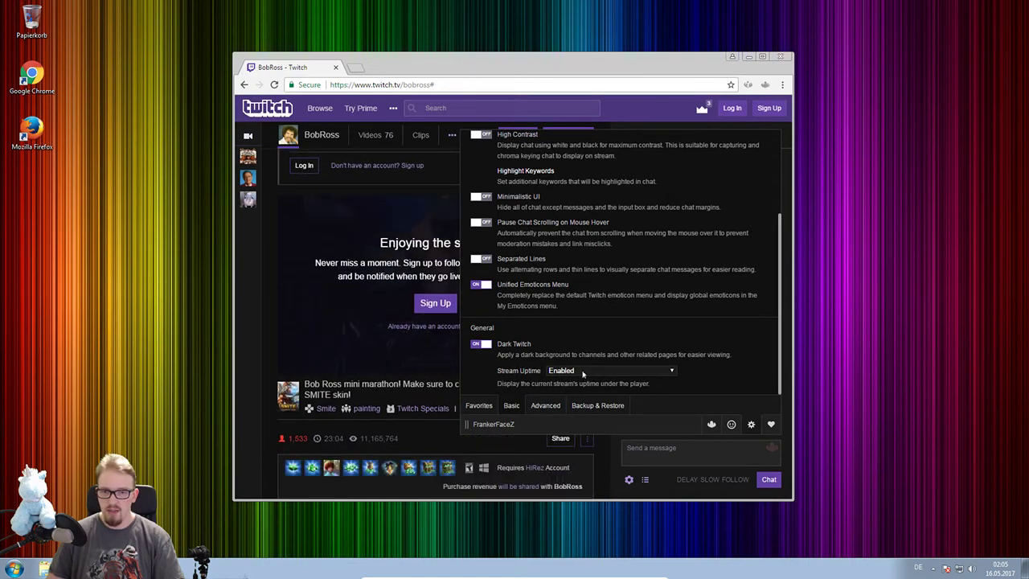
mouse_move(328, 439)
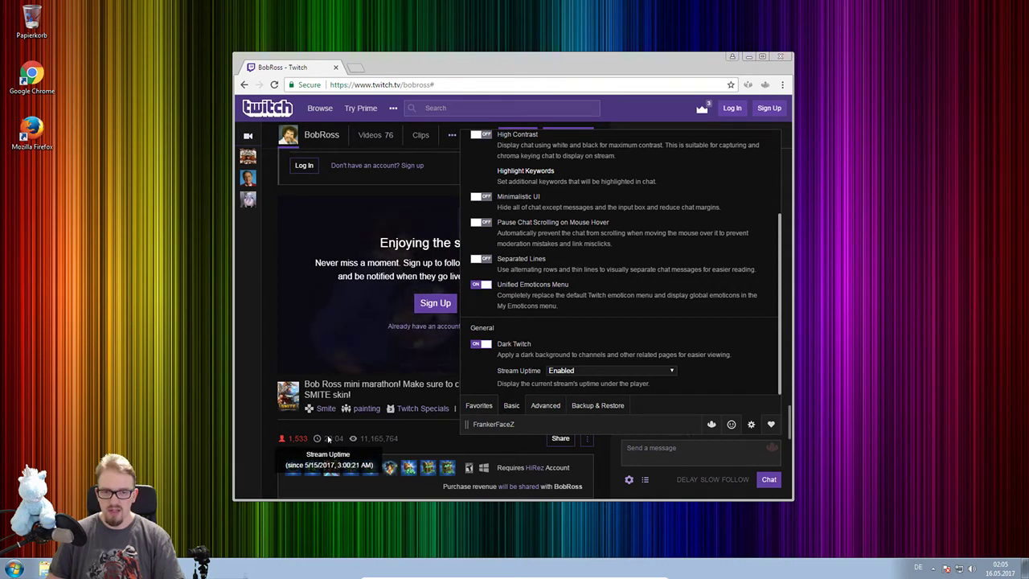
Try the Enabled (with Seconds) option for Stream Uptime, and set it back to Enabled
click(623, 372)
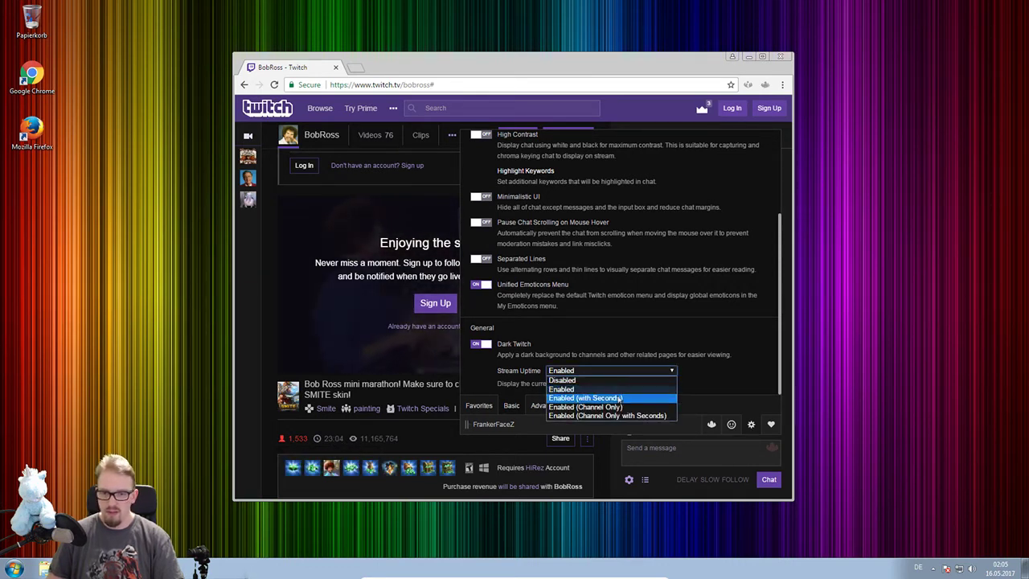
click(618, 399)
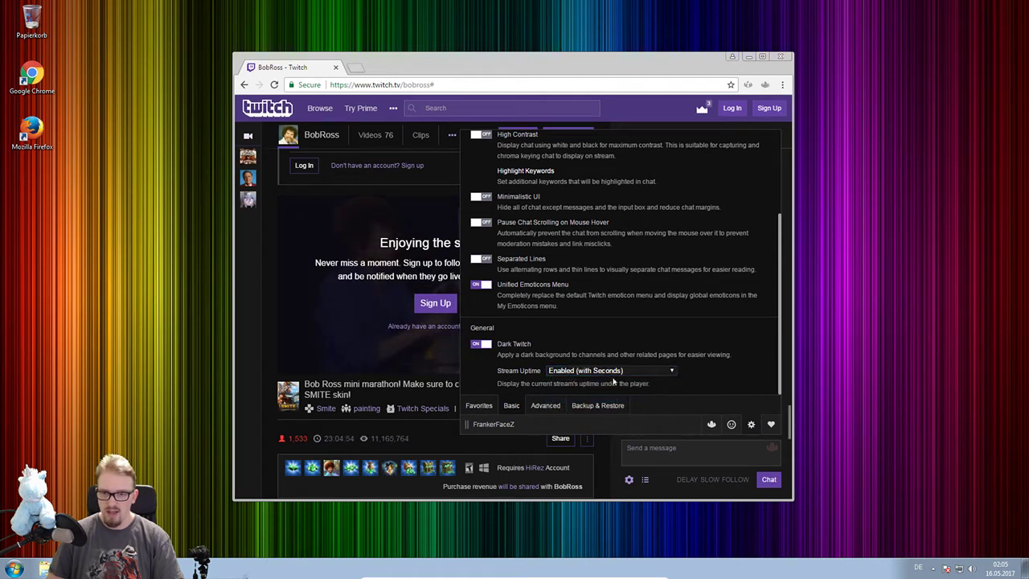
click(614, 370)
click(599, 389)
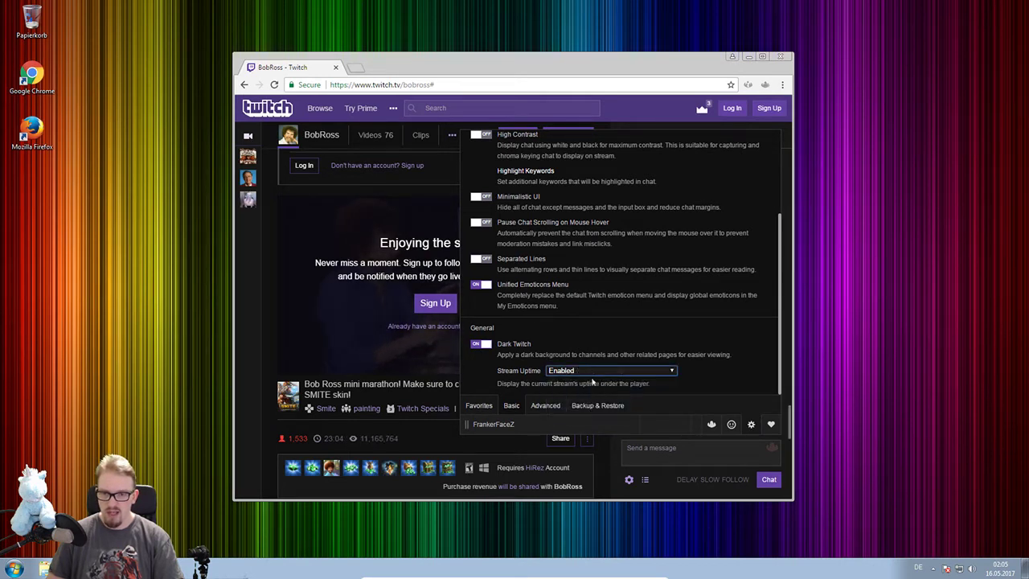
click(601, 371)
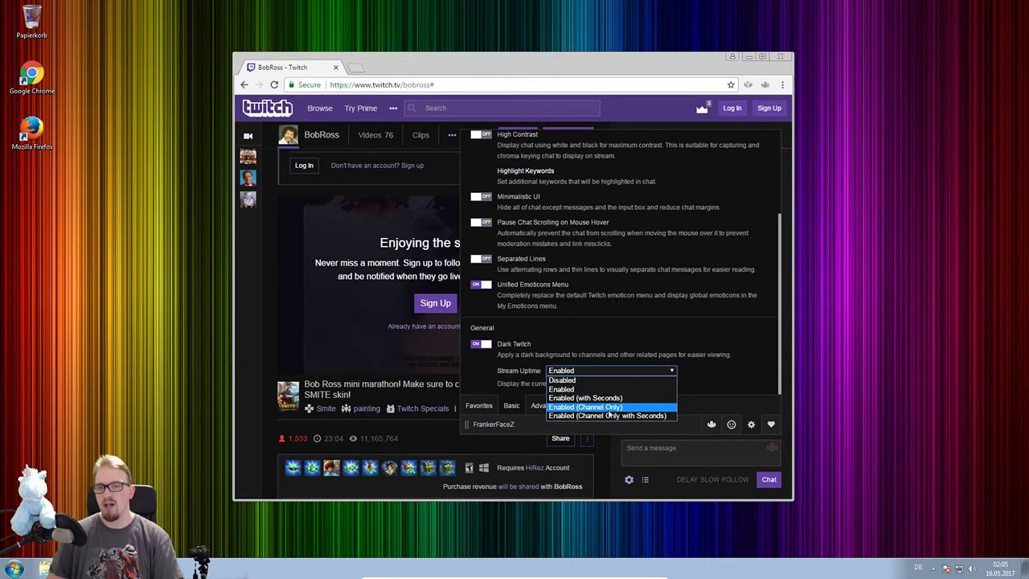
click(622, 371)
Look through the categories of FrankerFaceZ's advanced settings, from Appearance down to Whispers
double_click(551, 409)
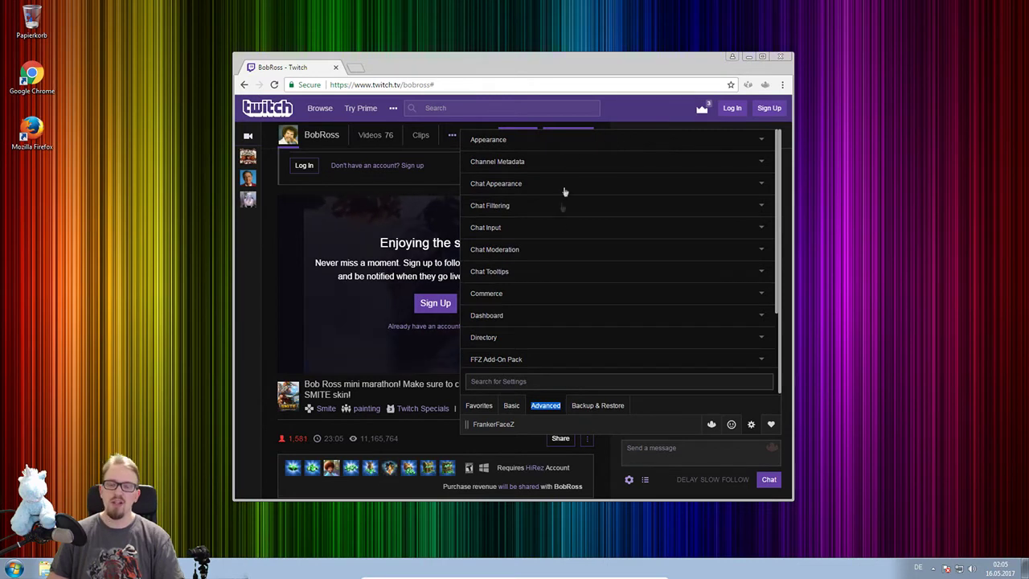
scroll(632, 332, down, 2)
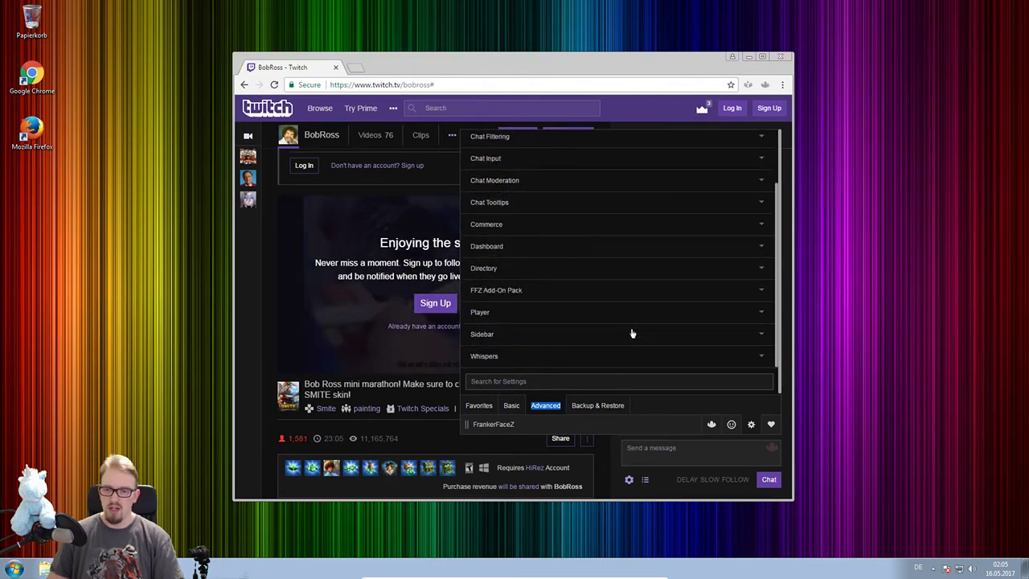
scroll(632, 333, up, 2)
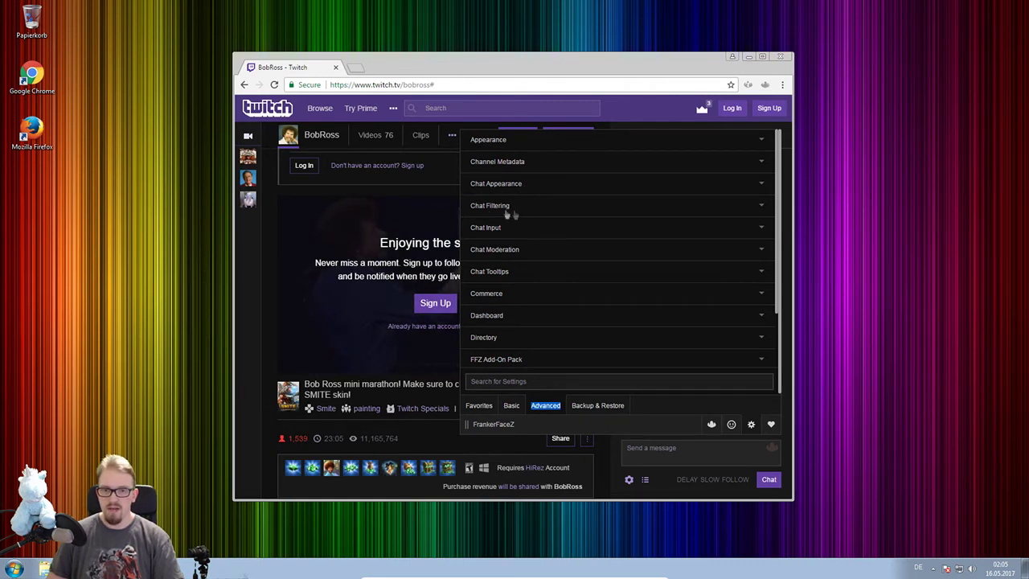
scroll(576, 289, down, 2)
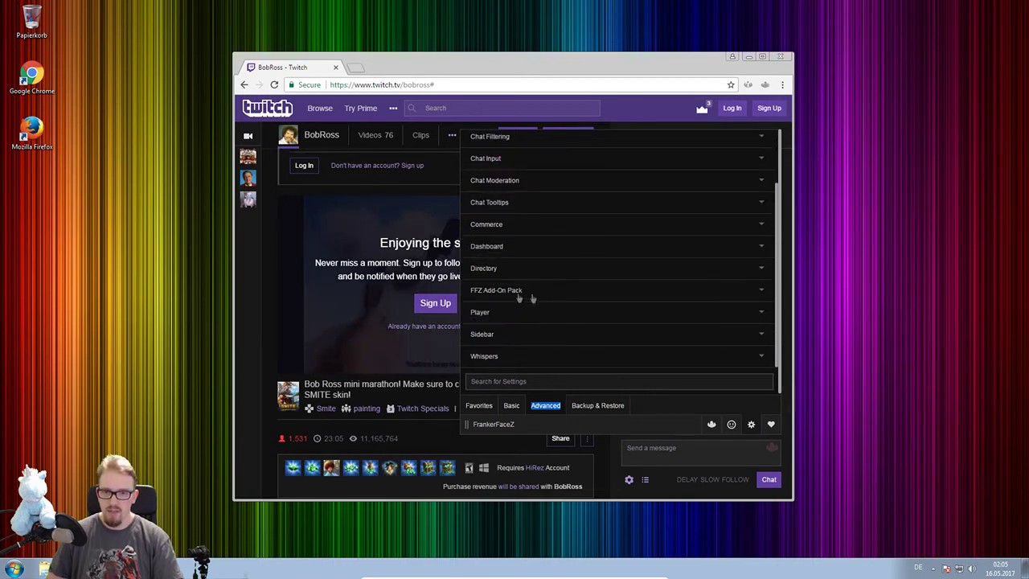
scroll(540, 307, down, 1)
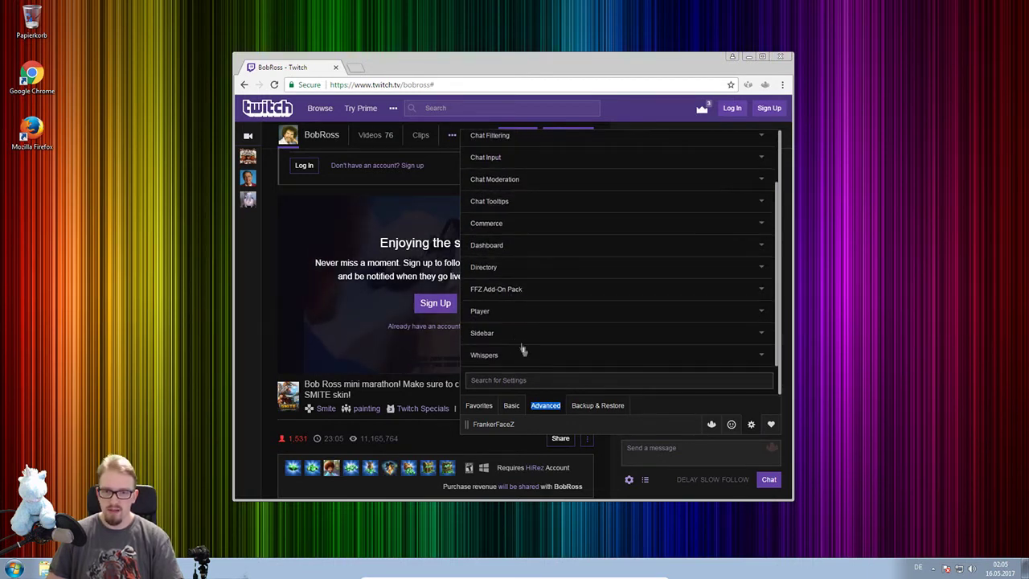
scroll(526, 269, up, 3)
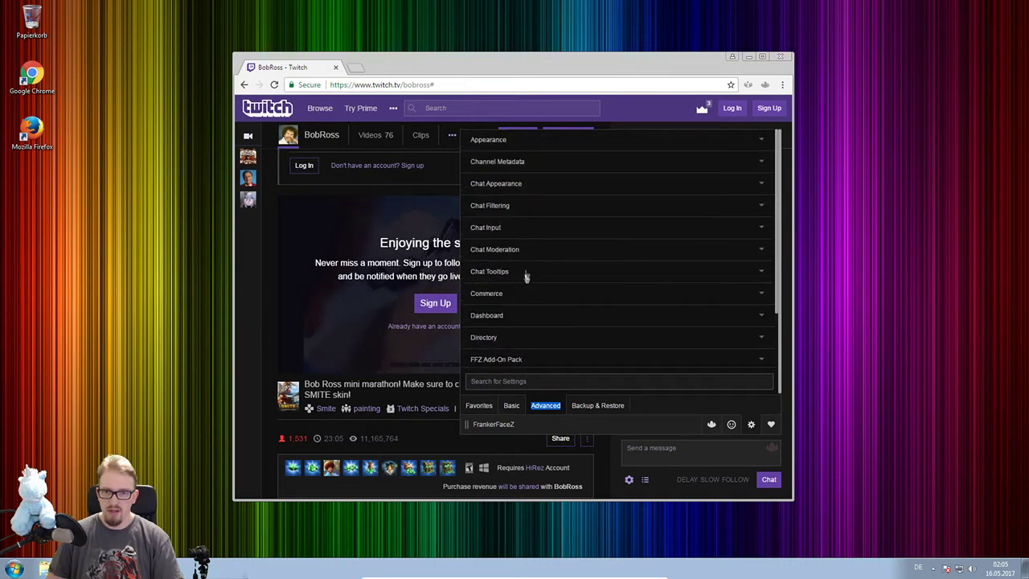
Expand the advanced Appearance settings and try Automatic Theater Mode, leaving it switched off
click(544, 146)
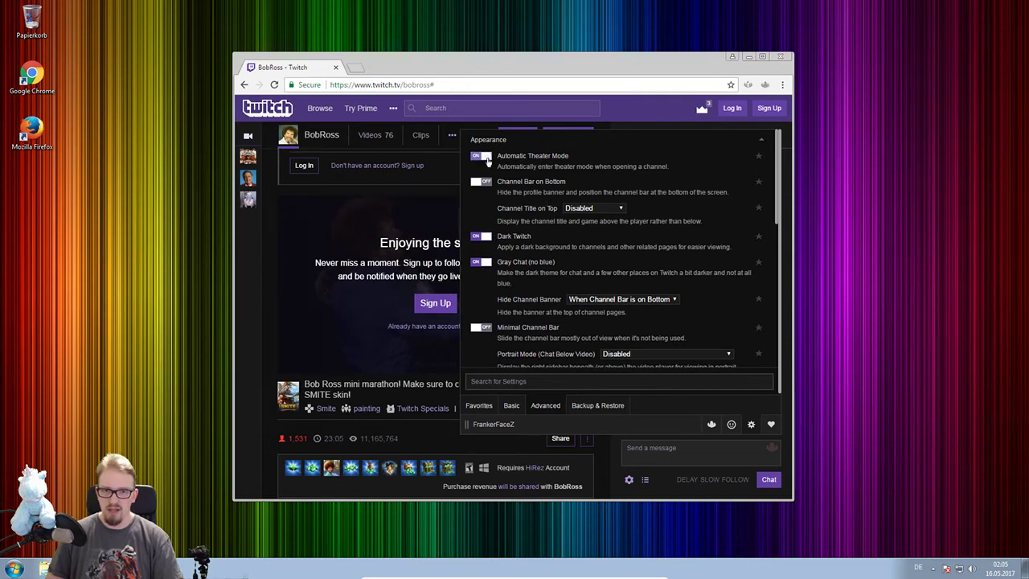
click(486, 158)
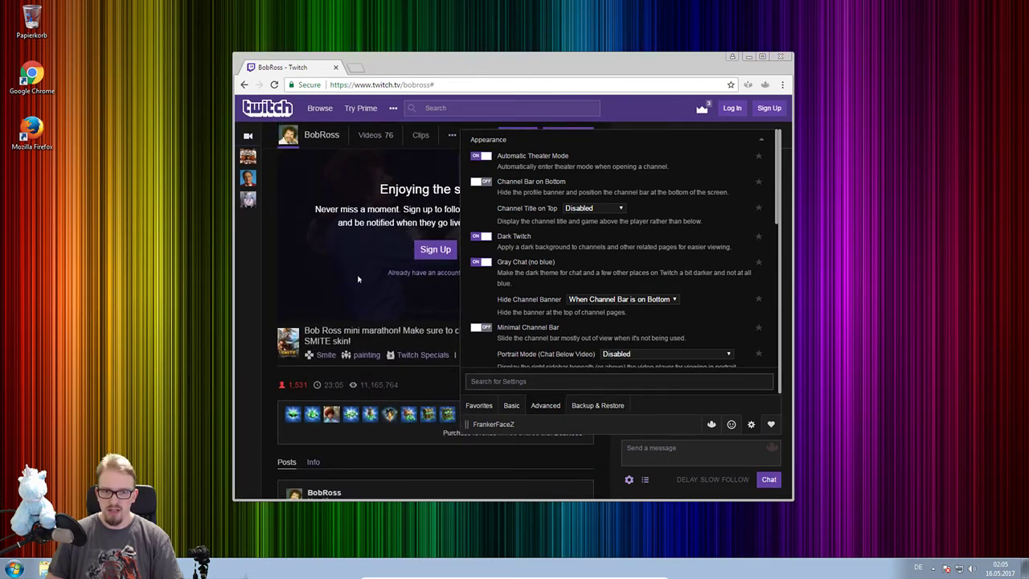
click(485, 156)
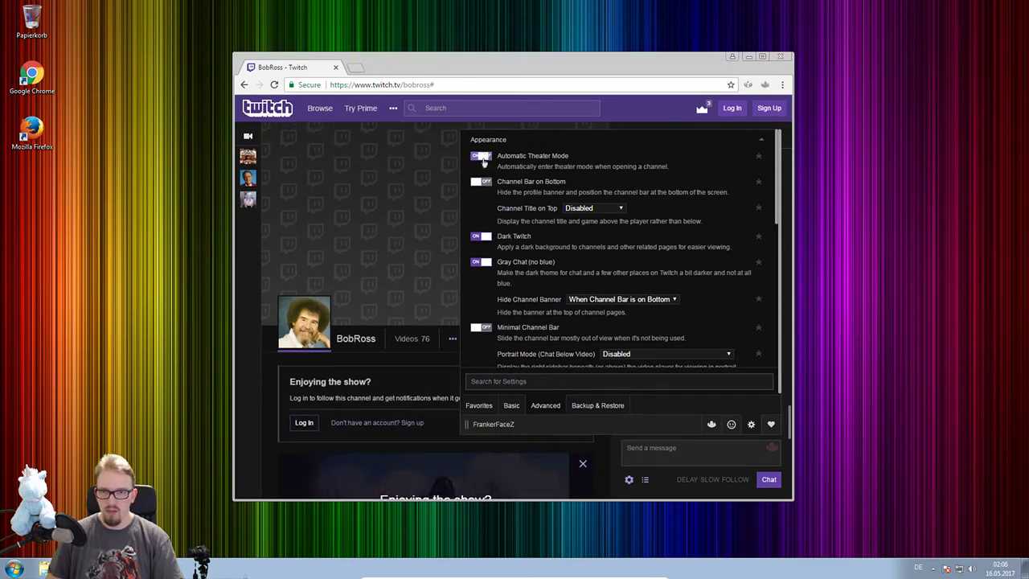
Turn on Channel Bar on Bottom and check the bar's placement on the channel page
click(482, 182)
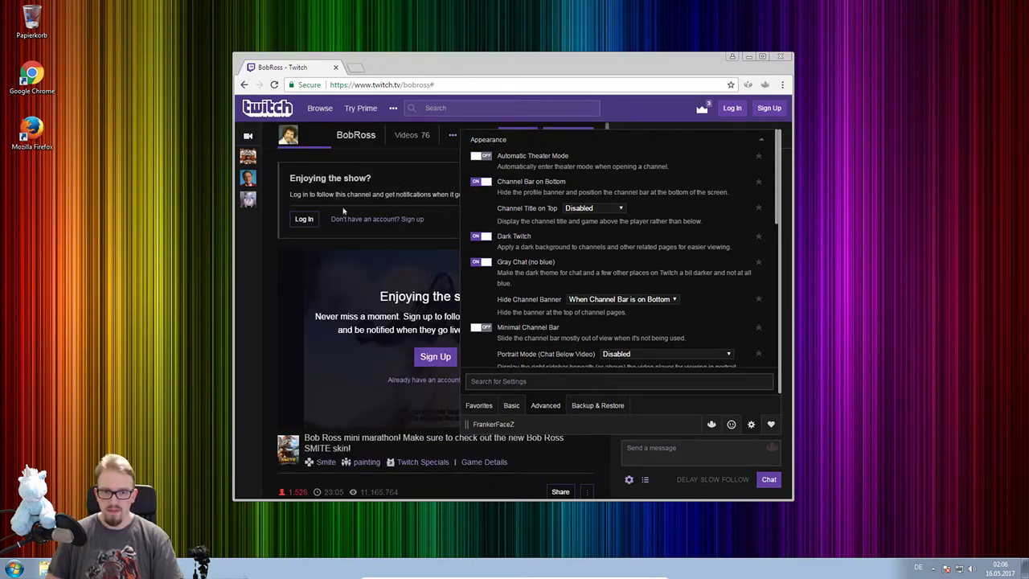
scroll(345, 225, down, 3)
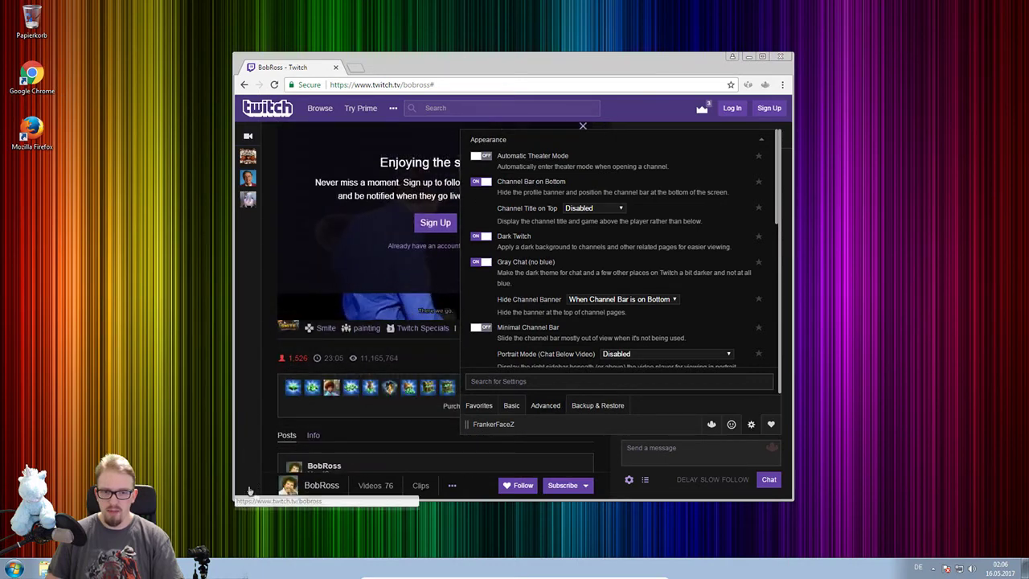
scroll(397, 384, up, 2)
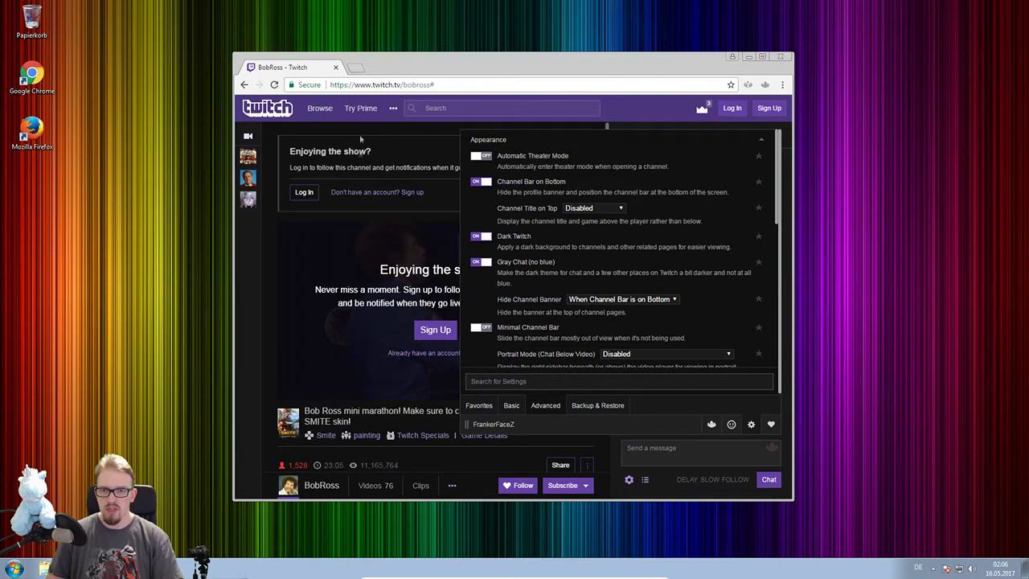
scroll(386, 225, down, 2)
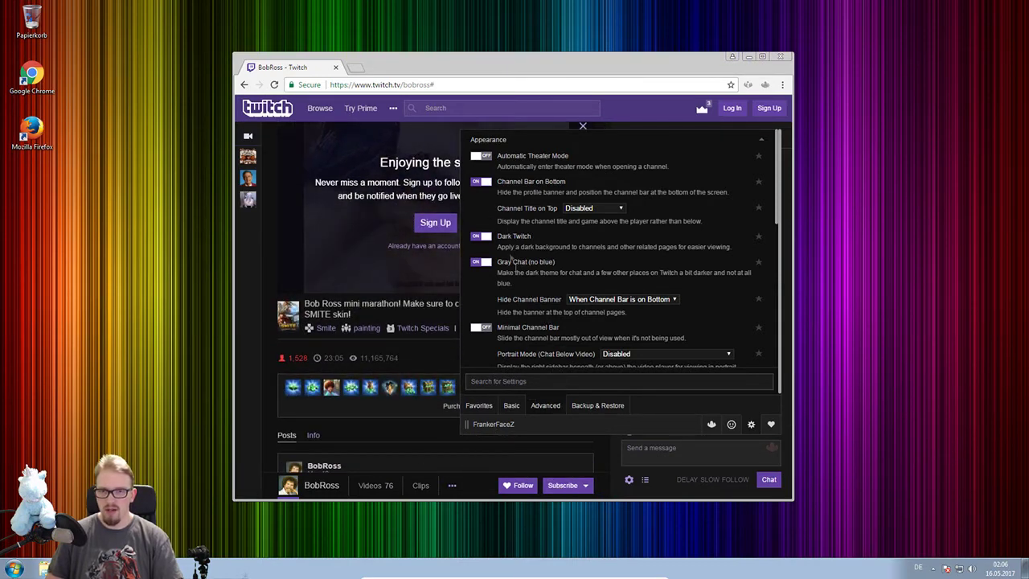
Try On Top and On Top, Minimal for Channel Title on Top, reset it to Disabled, and turn off Channel Bar on Bottom
click(599, 208)
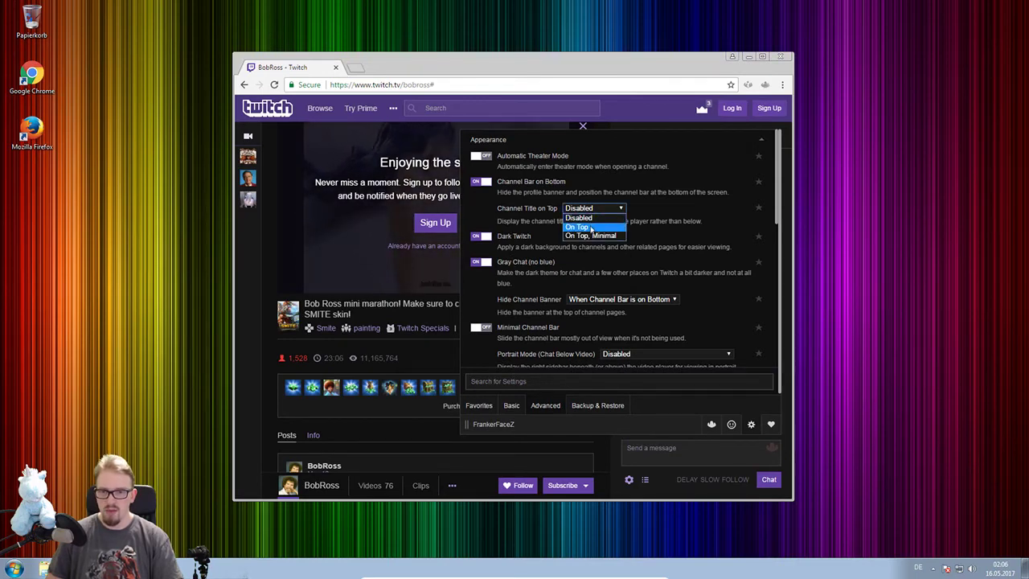
click(581, 227)
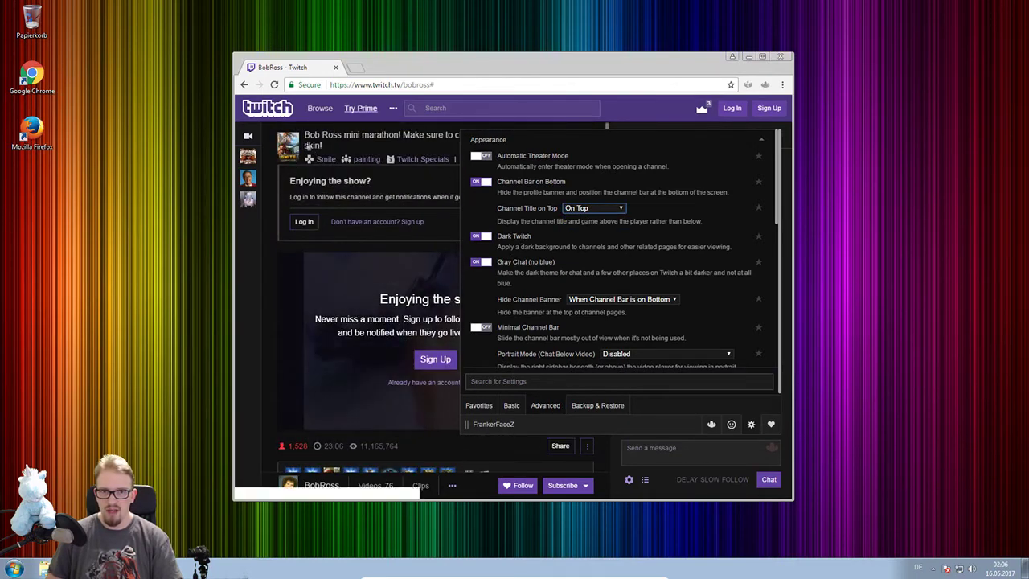
click(592, 208)
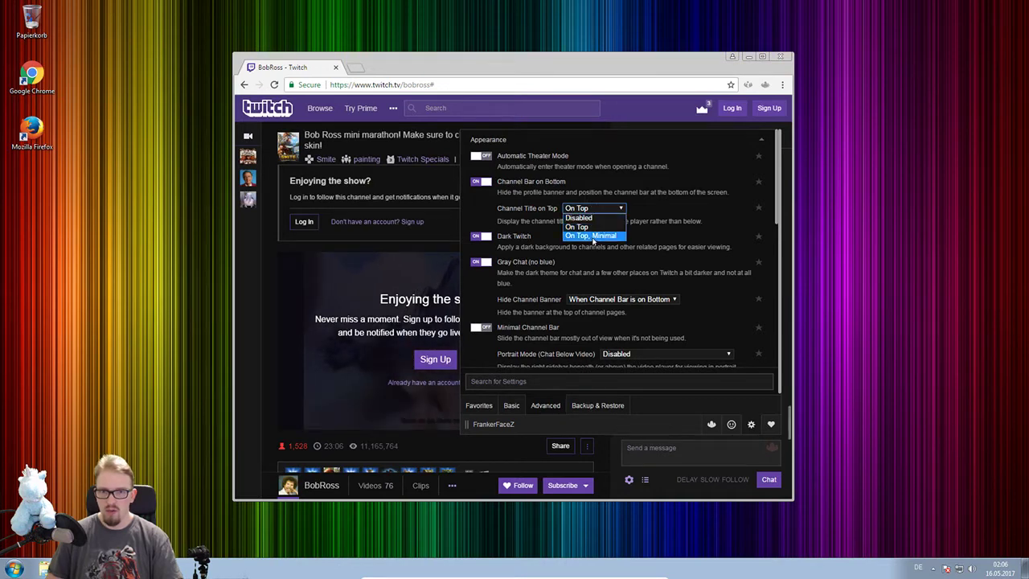
click(586, 233)
click(611, 210)
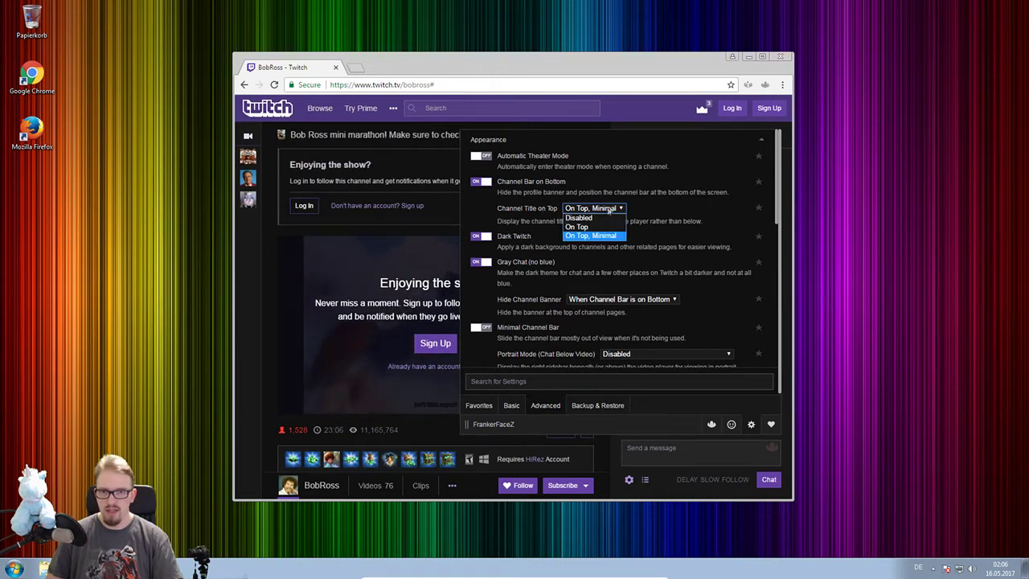
click(593, 219)
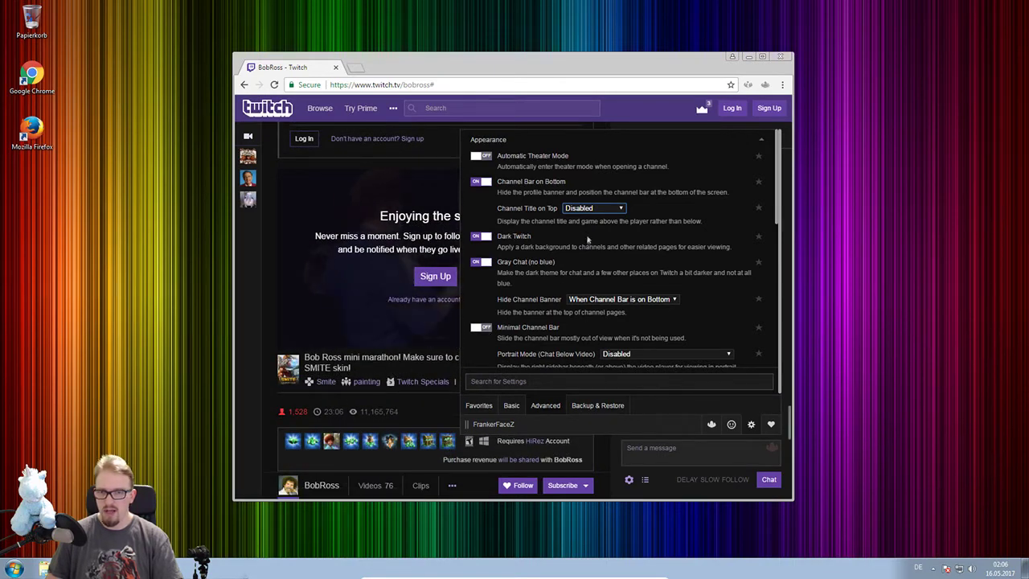
click(489, 183)
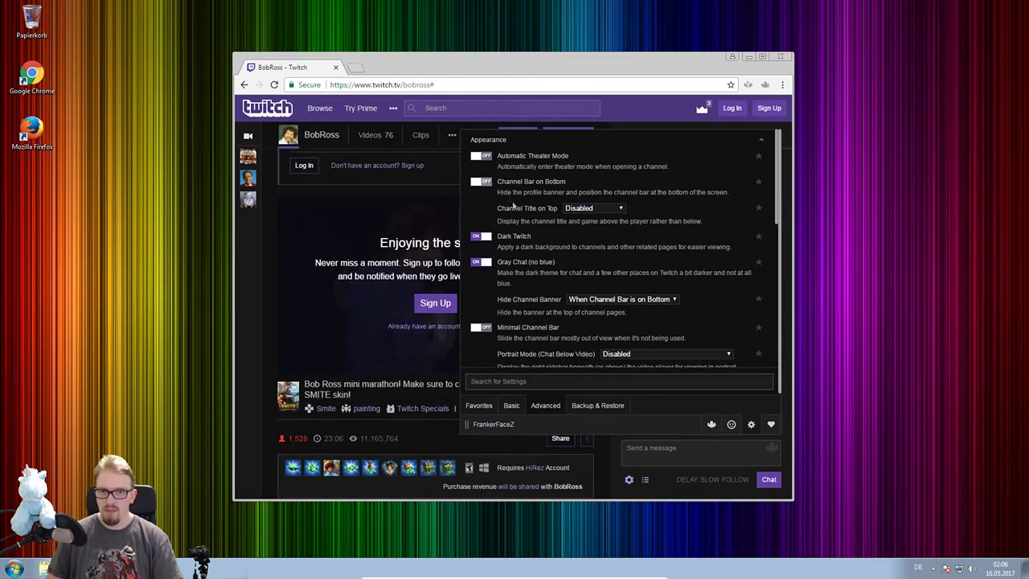
Set Hide Channel Banner to Always in the Appearance settings
scroll(376, 263, down, 3)
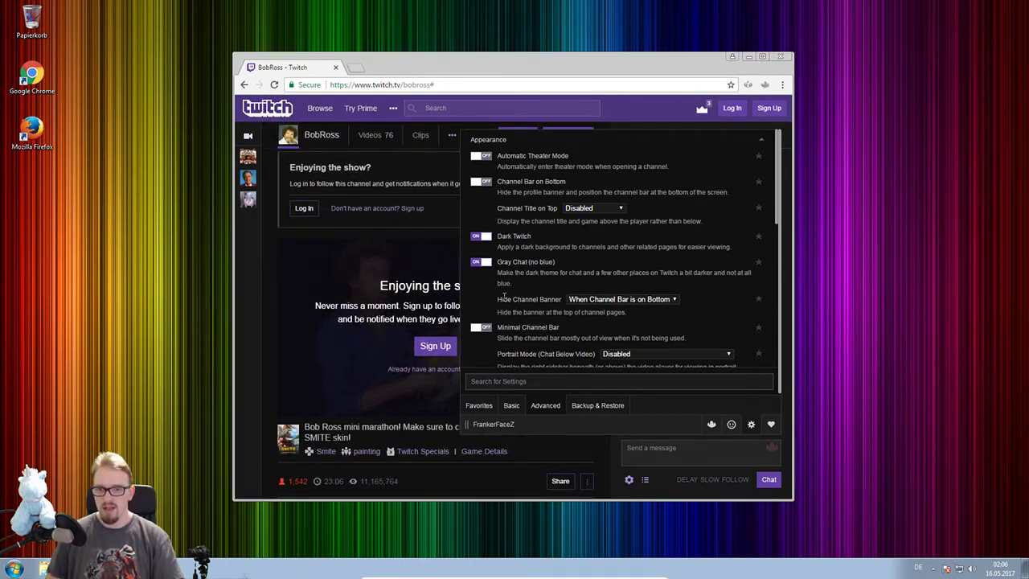
click(594, 300)
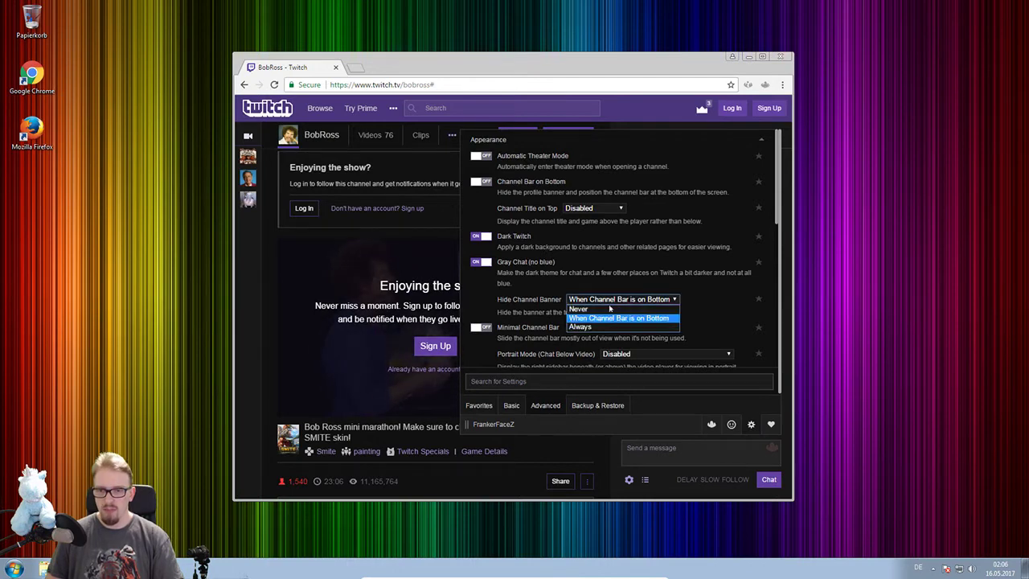
click(589, 328)
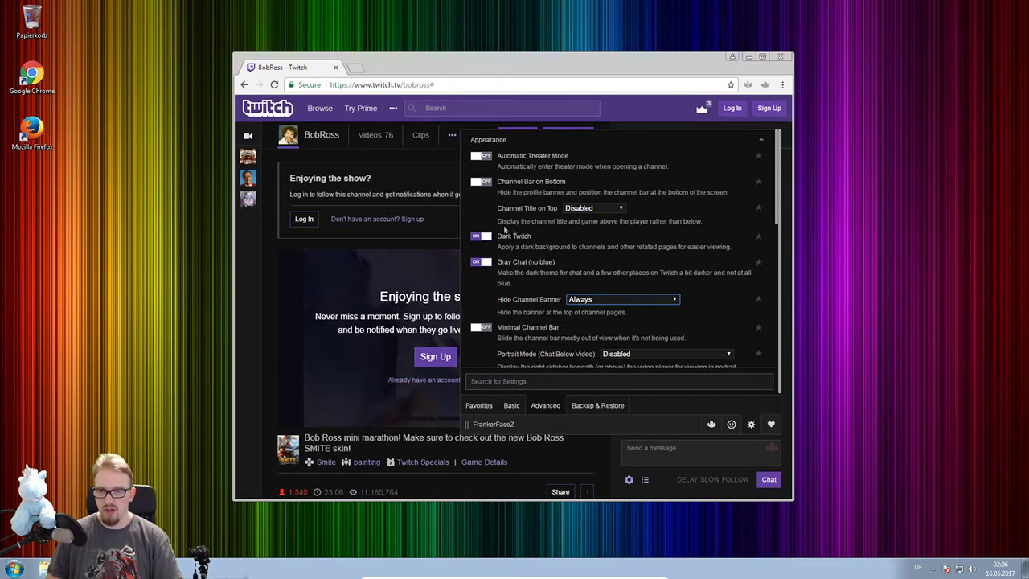
Toggle Gray Chat (no blue) off and on to compare the chat shades, leaving it switched on
click(482, 261)
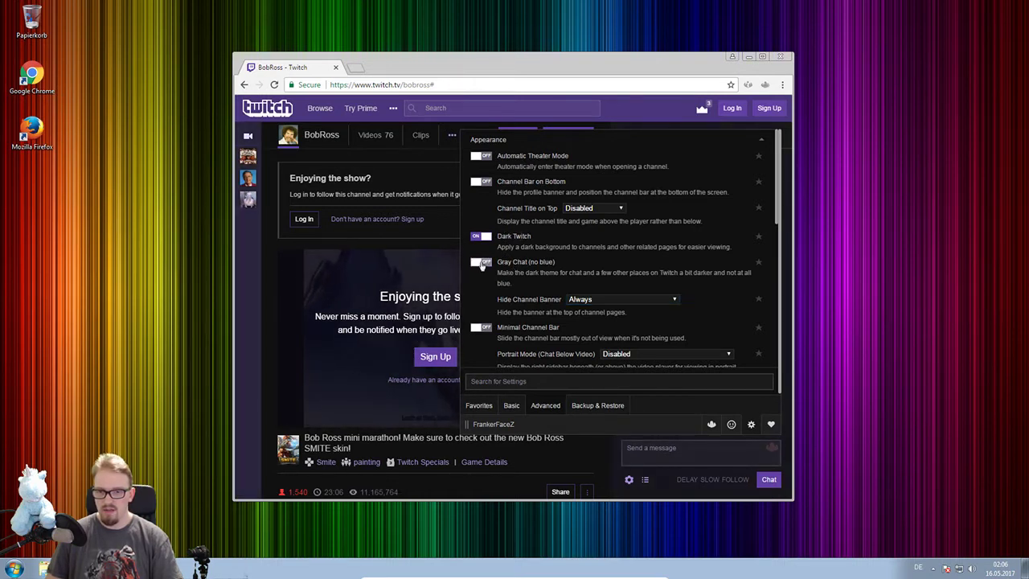
click(481, 263)
click(481, 263)
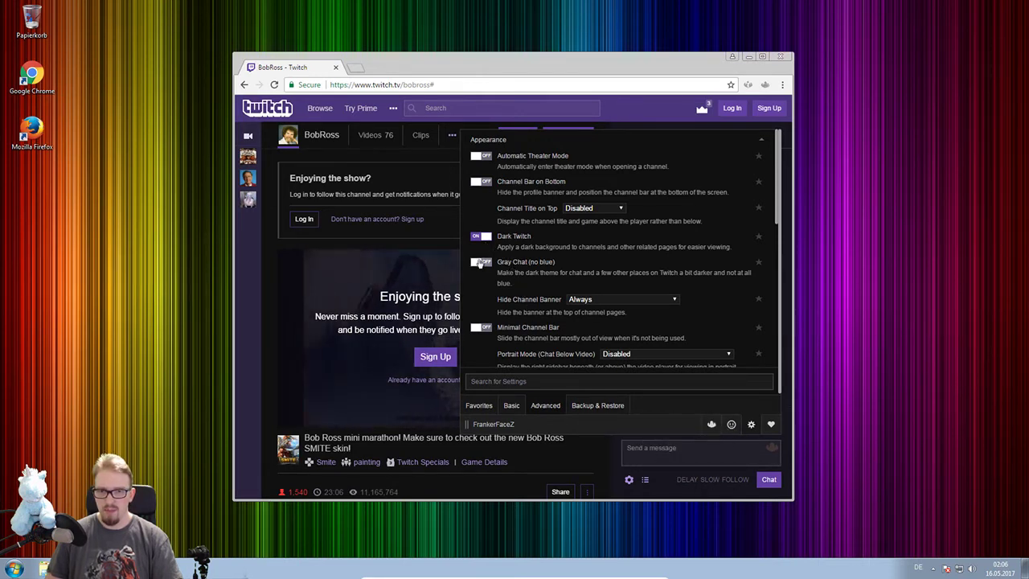
click(480, 262)
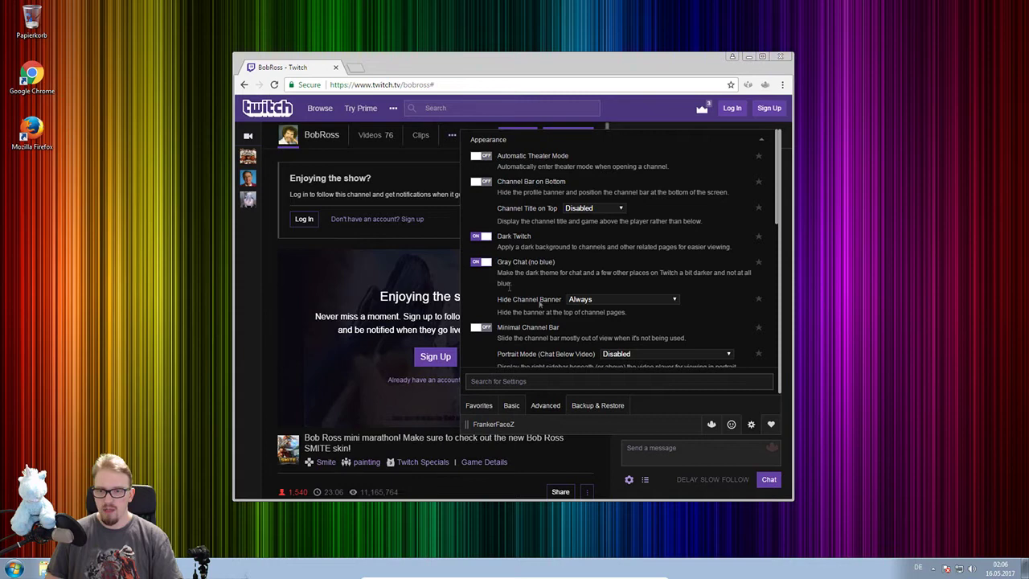
Turn on Minimal Channel Bar in the Appearance settings
scroll(542, 271, down, 2)
scroll(555, 267, down, 1)
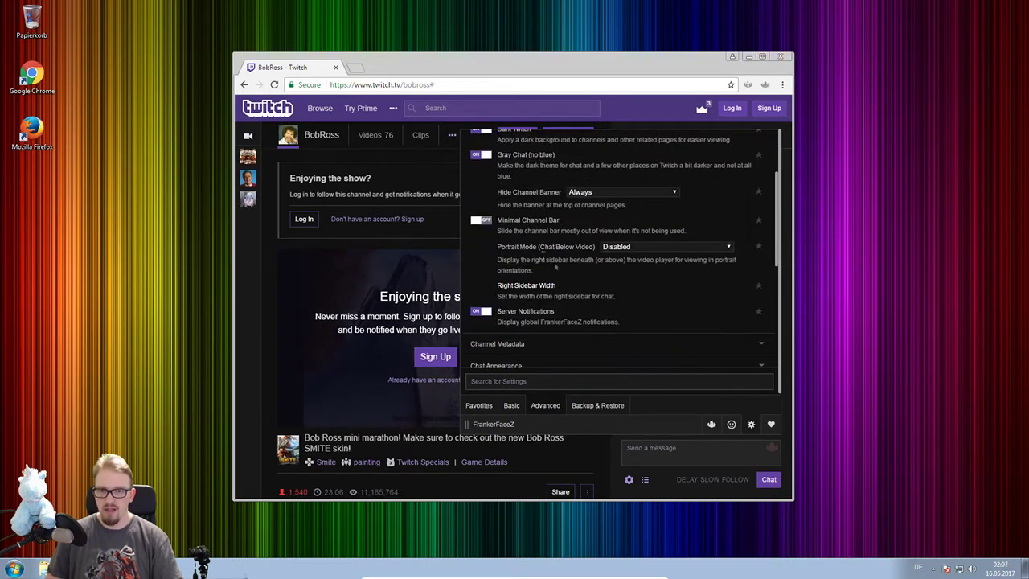
click(484, 225)
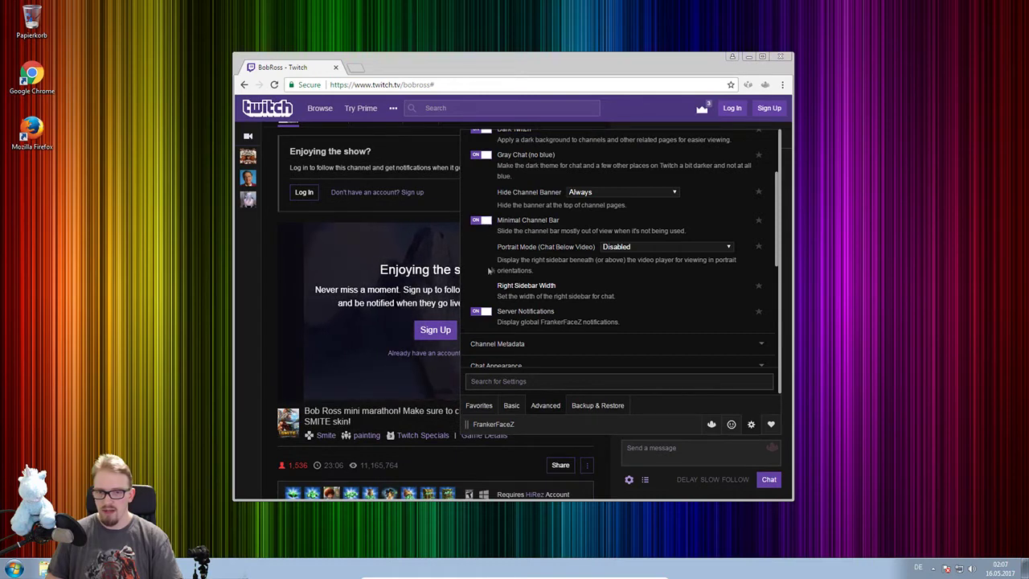
Toggle Minimal Channel Bar to compare the channel bar's behaviour, leaving the option switched off
click(485, 225)
click(485, 224)
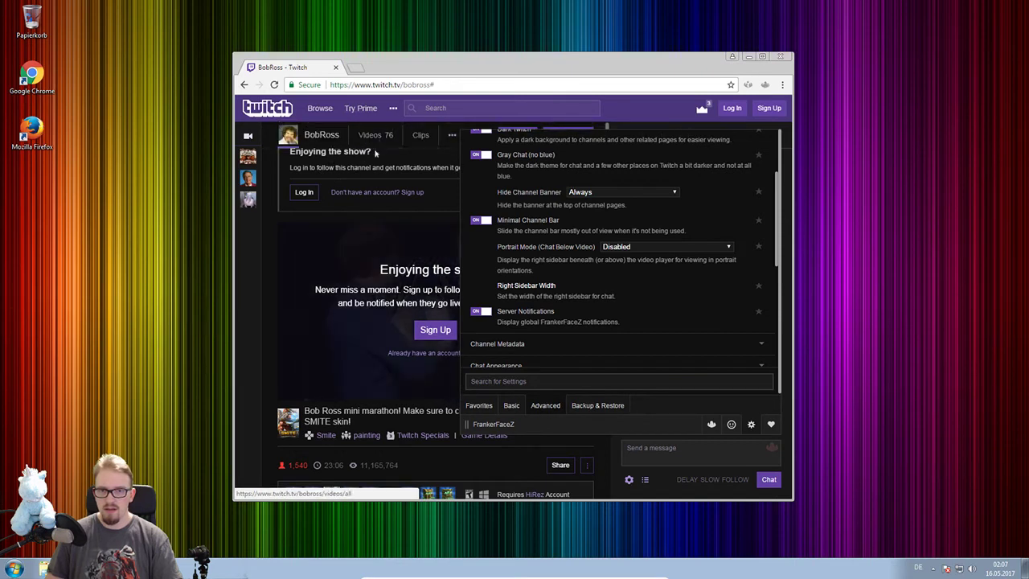
click(484, 222)
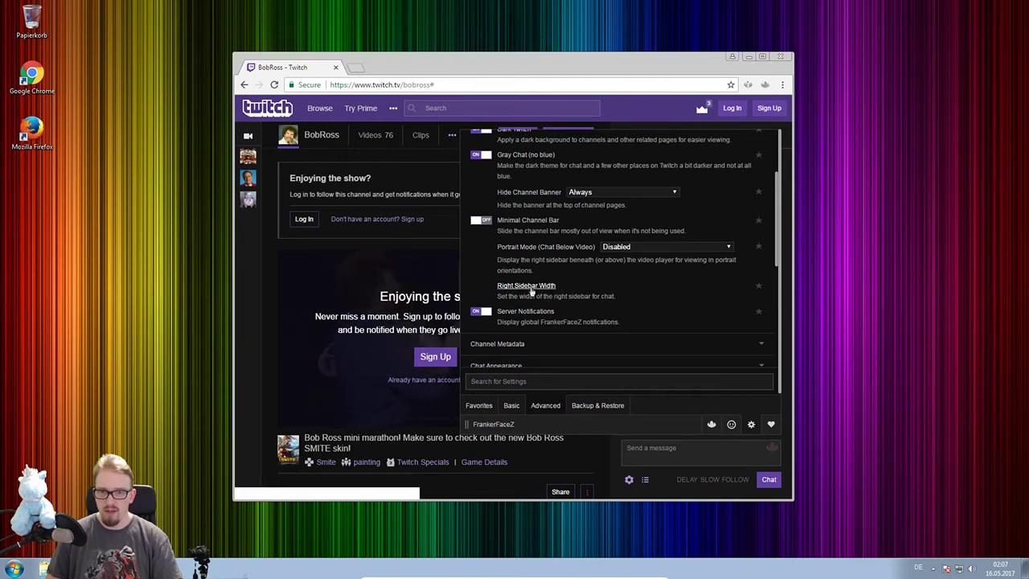
Review the remaining Appearance settings, open the Channel Metadata section and read through its options
scroll(532, 304, down, 1)
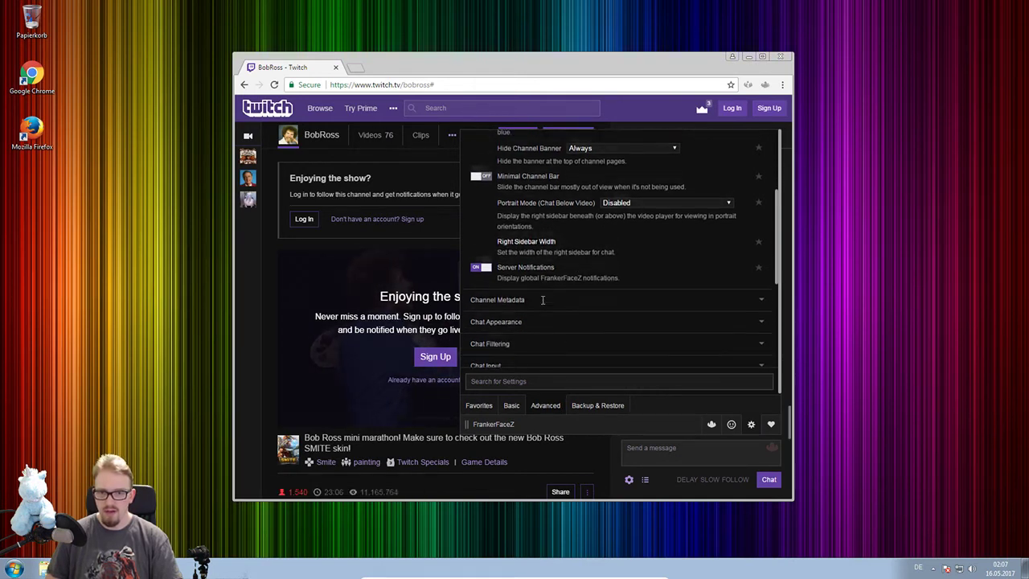
scroll(517, 264, down, 1)
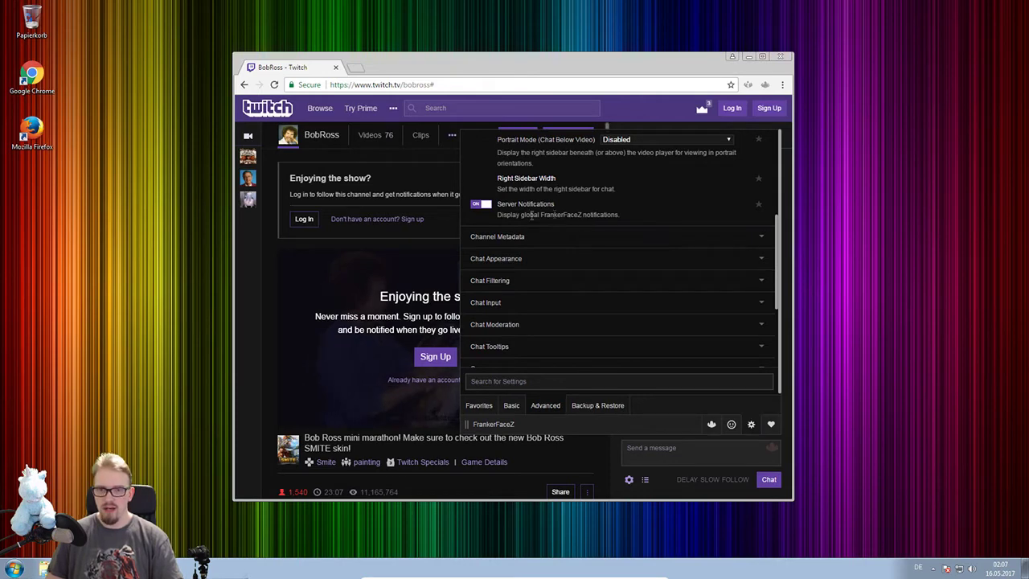
click(549, 240)
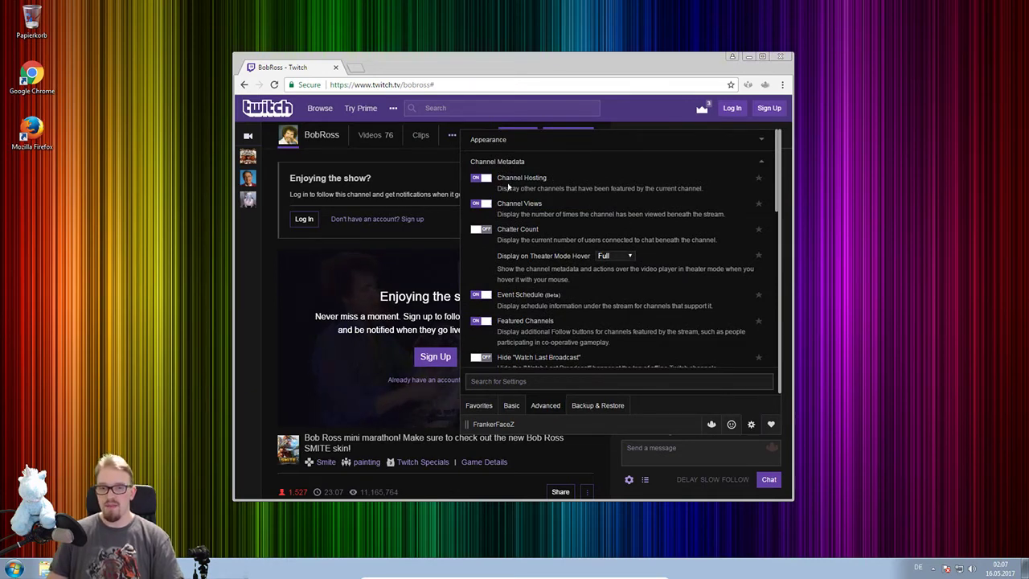
scroll(511, 188, down, 1)
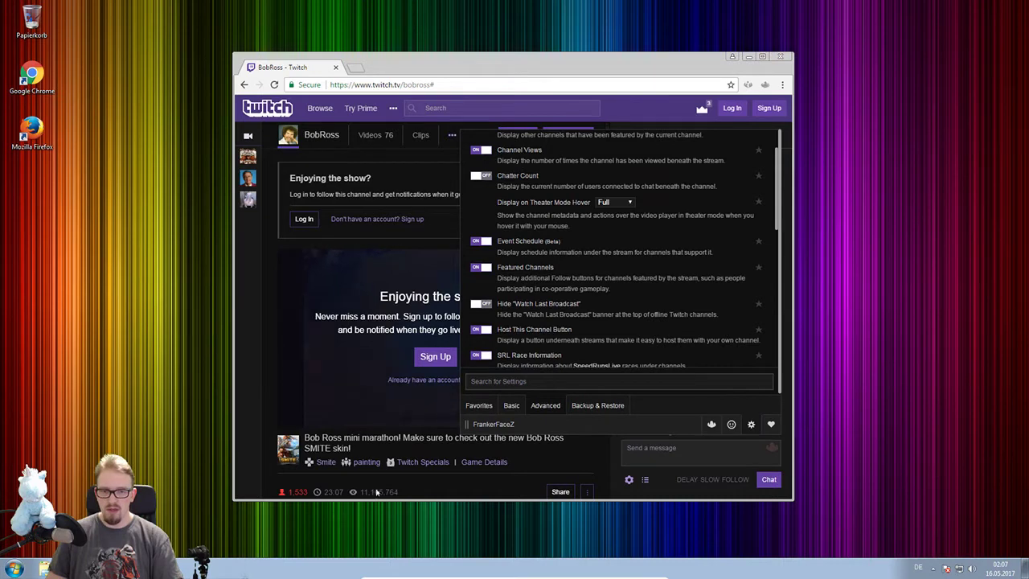
scroll(517, 297, up, 1)
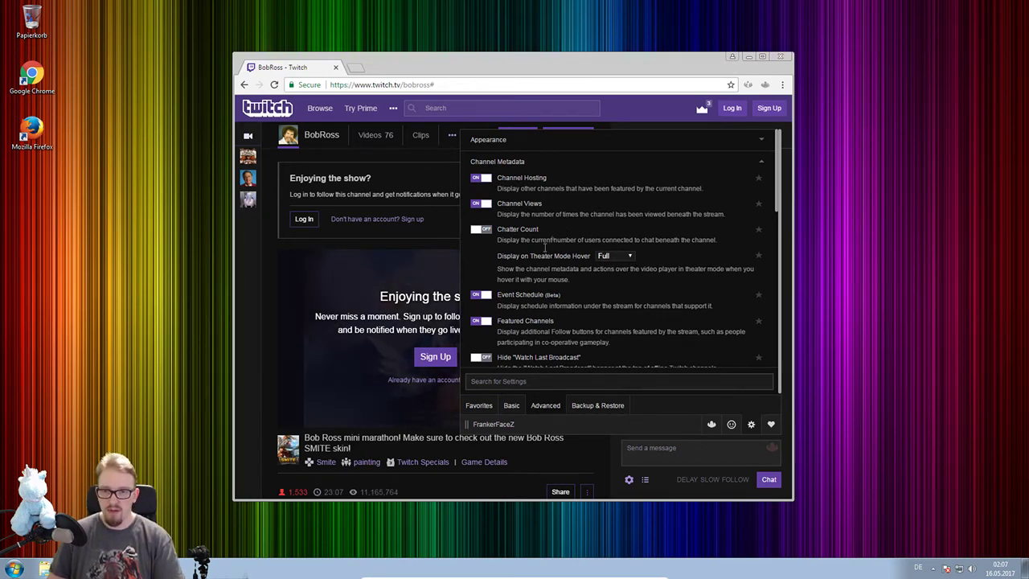
scroll(538, 236, down, 1)
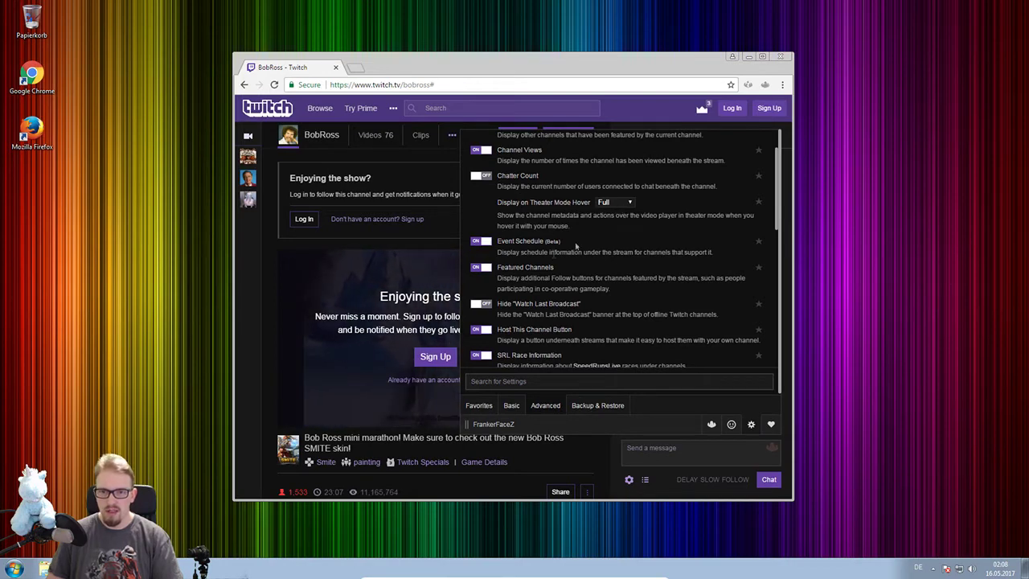
scroll(570, 252, down, 1)
scroll(498, 209, down, 1)
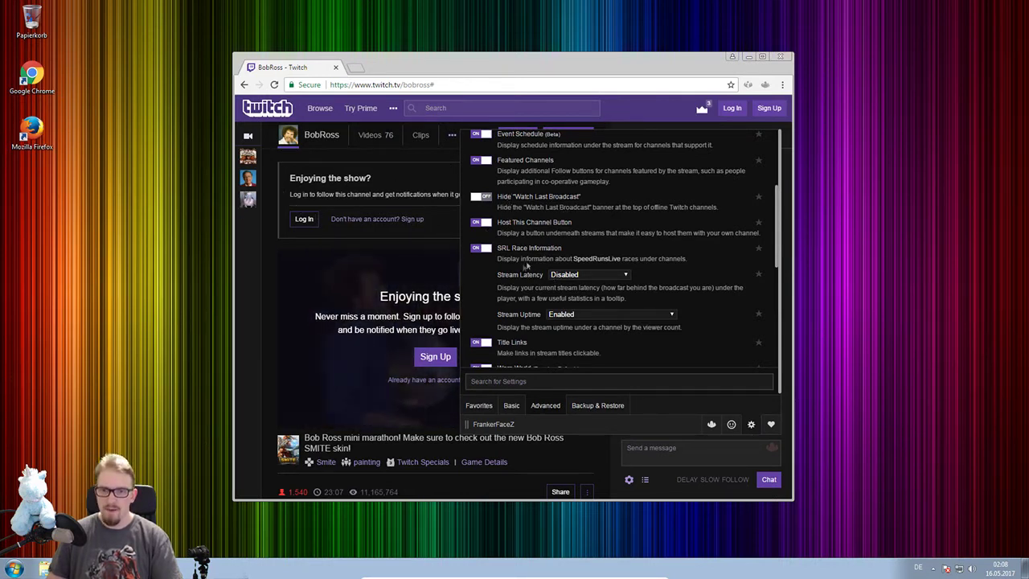
scroll(551, 277, down, 1)
scroll(575, 450, down, 1)
scroll(537, 480, up, 1)
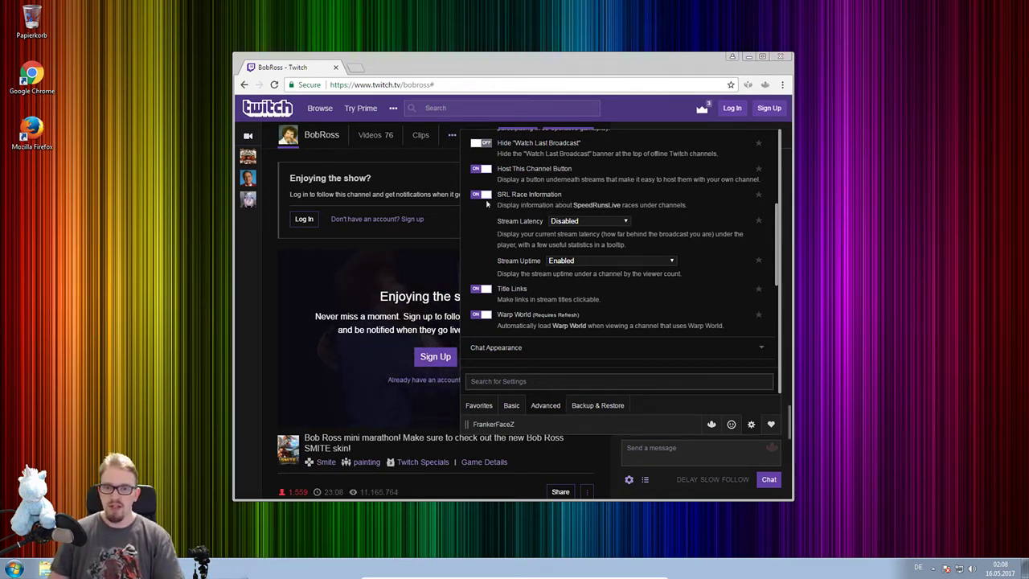
Set Stream Latency to Warning Colors (20s+) in Channel Metadata and check the latency indicator beneath the stream
click(603, 223)
click(582, 222)
click(582, 223)
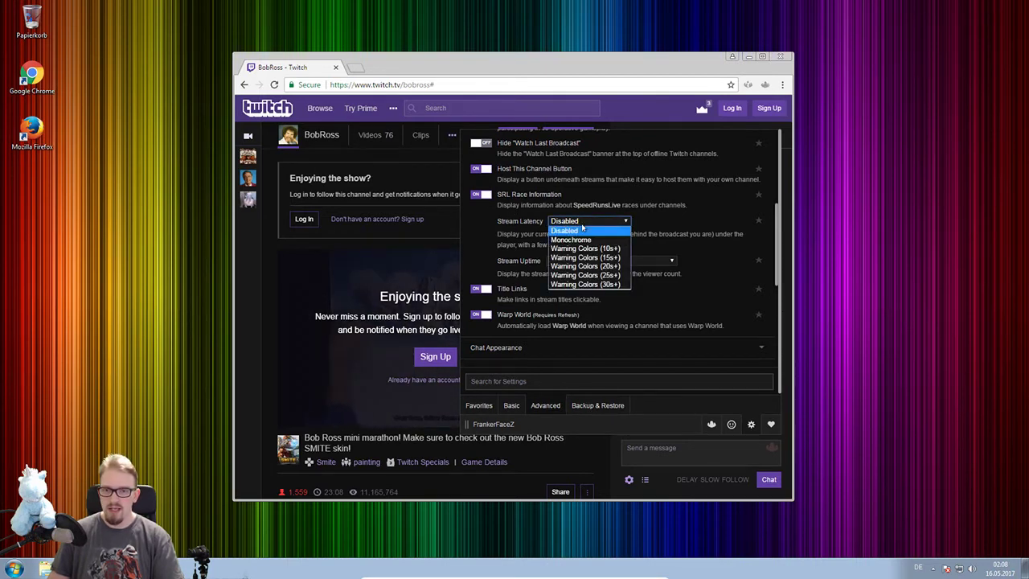
click(585, 265)
mouse_move(374, 496)
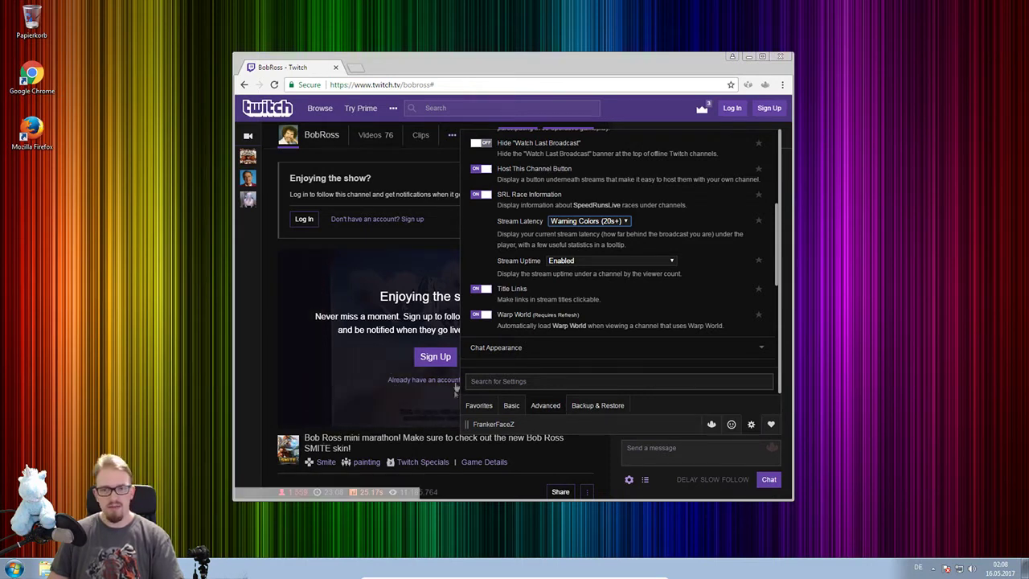
mouse_move(334, 491)
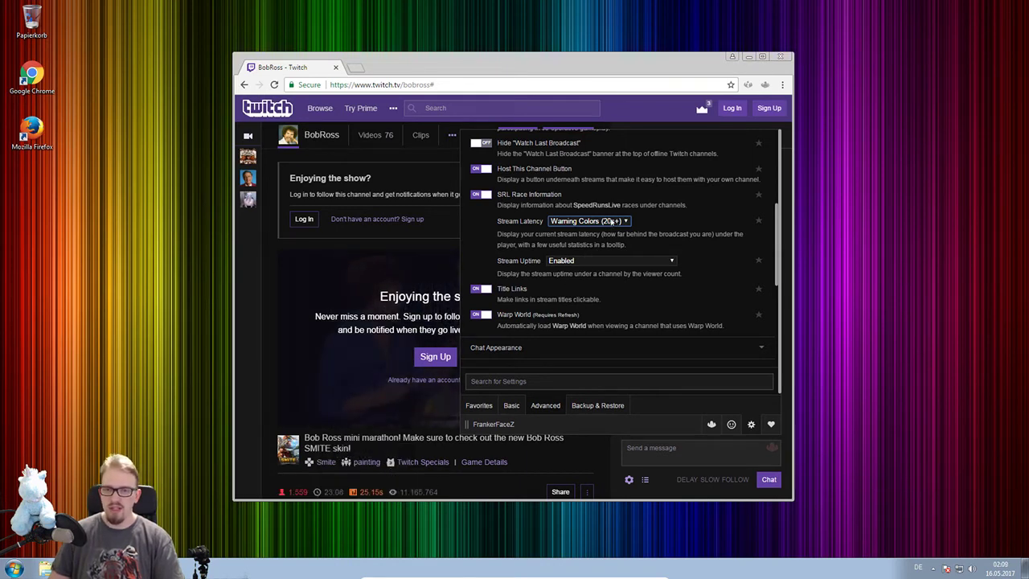
Try Warning Colors (10s+) and Monochrome for Stream Latency, and reset it to Disabled
click(612, 220)
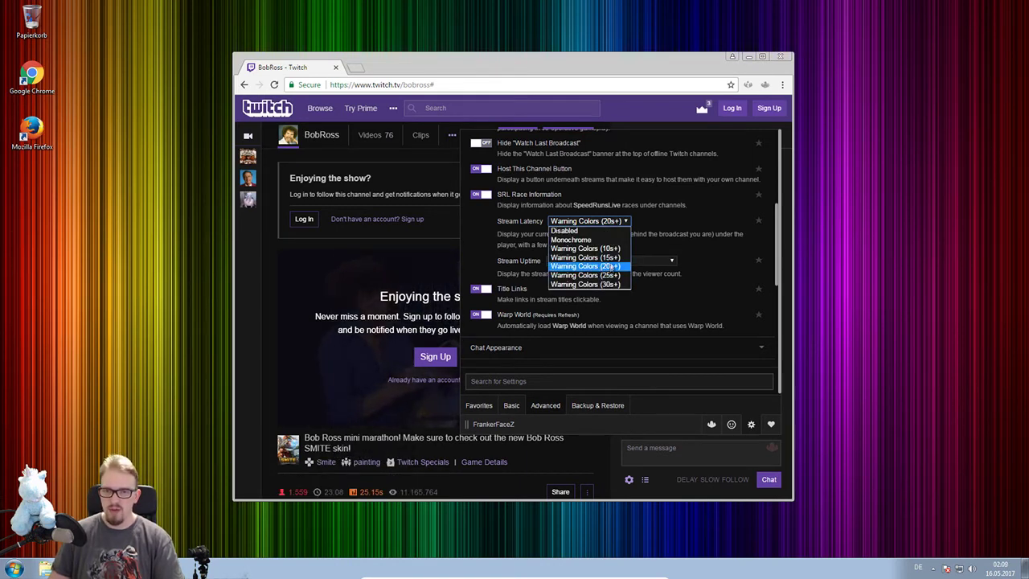
click(598, 249)
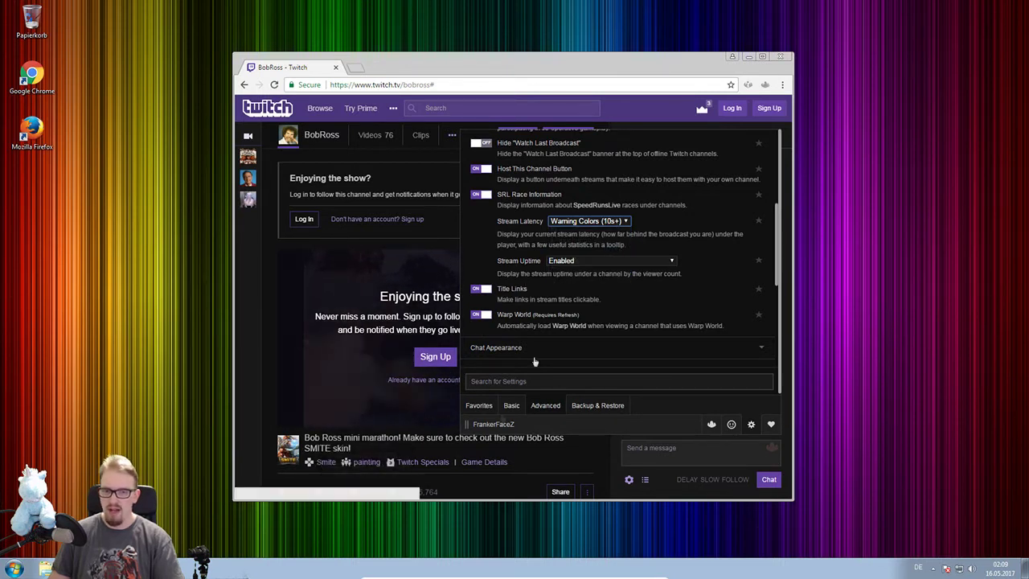
click(598, 220)
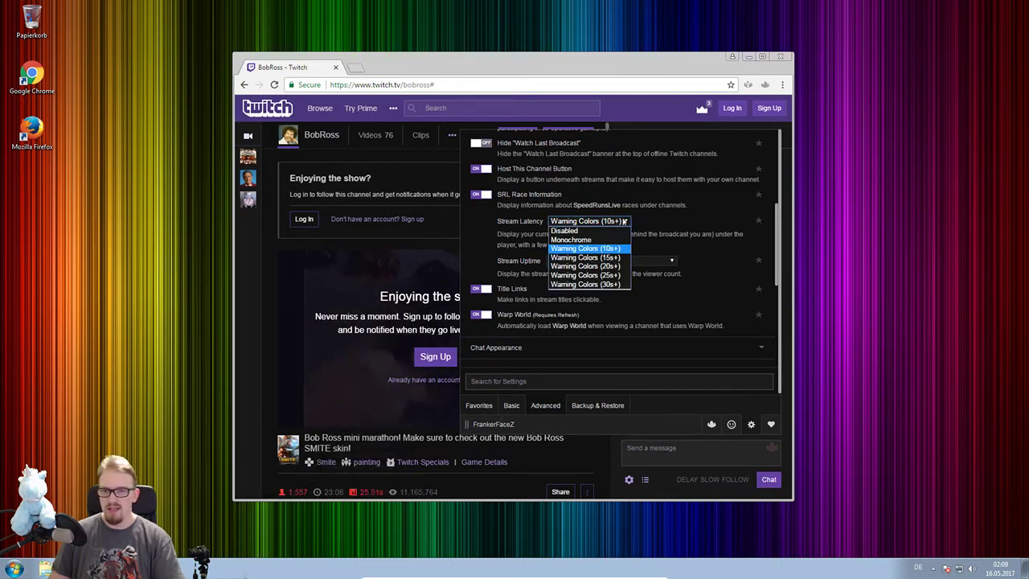
click(575, 239)
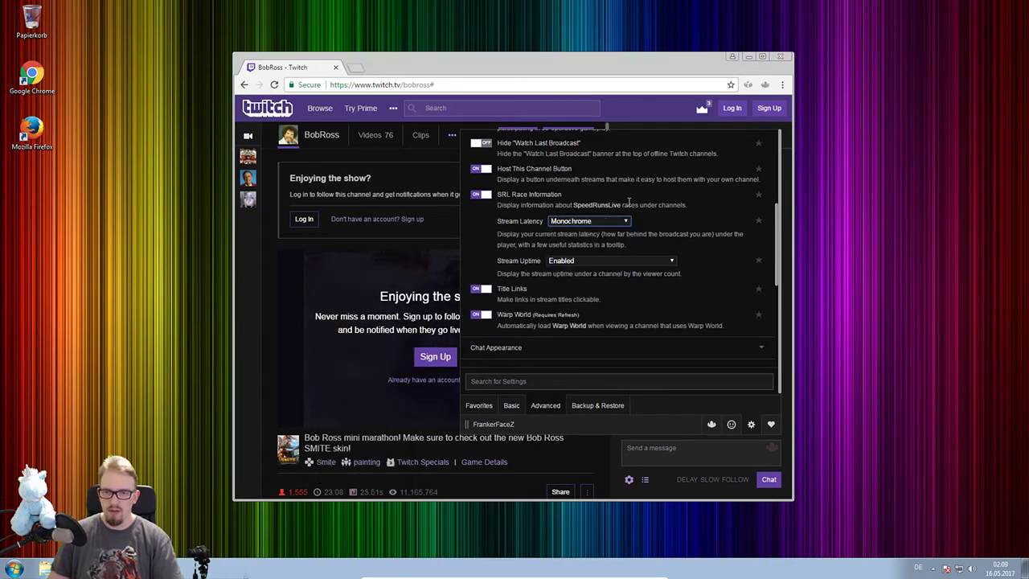
click(603, 220)
click(575, 230)
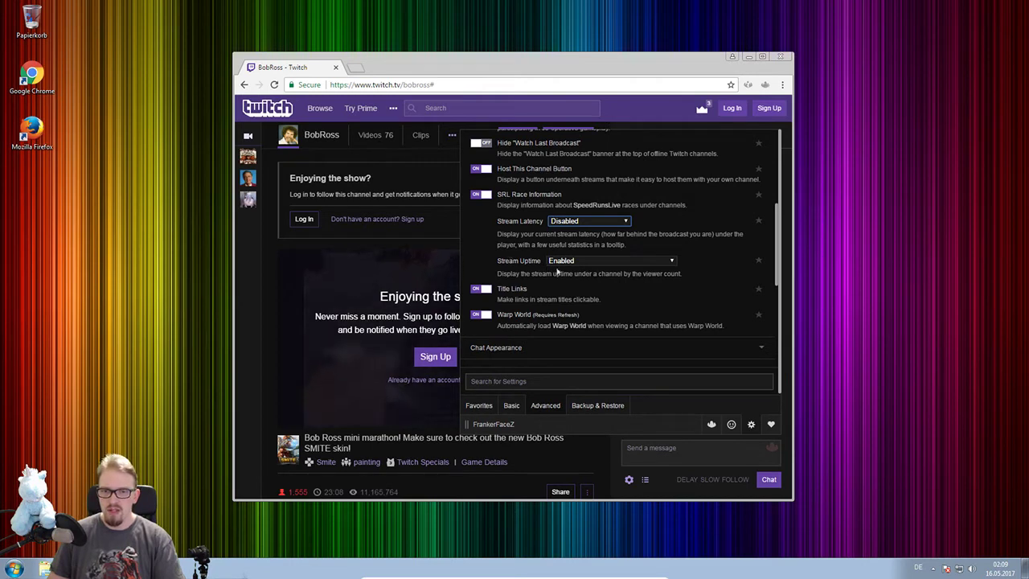
Inspect the stream's uptime details beneath the video and view the available Stream Uptime options
mouse_move(331, 493)
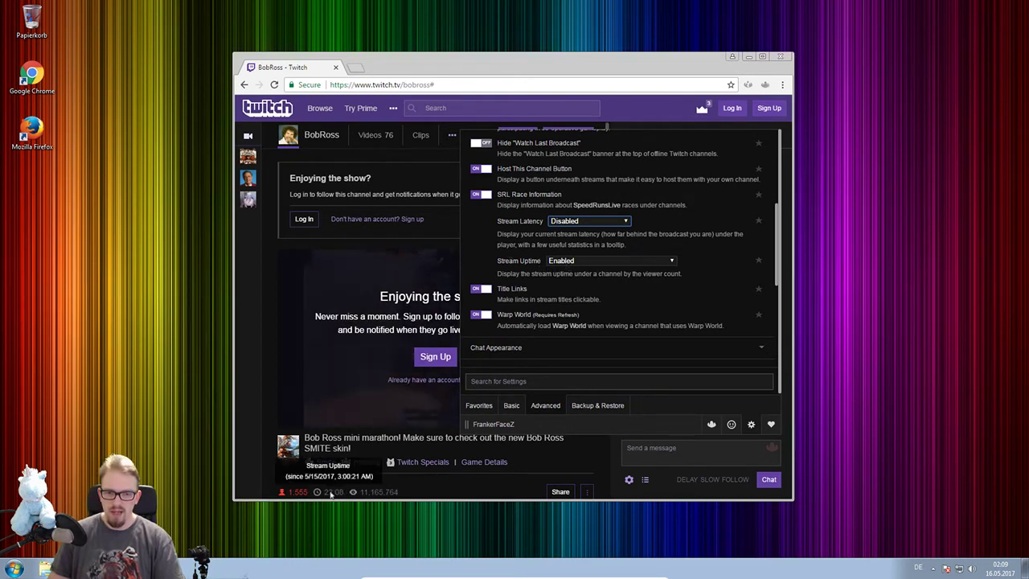
click(600, 261)
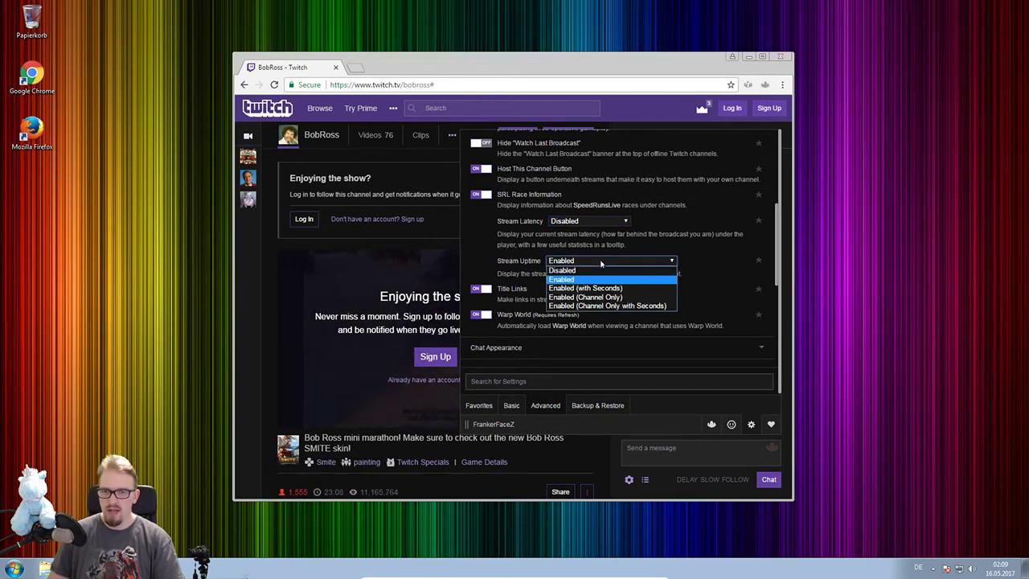
click(601, 278)
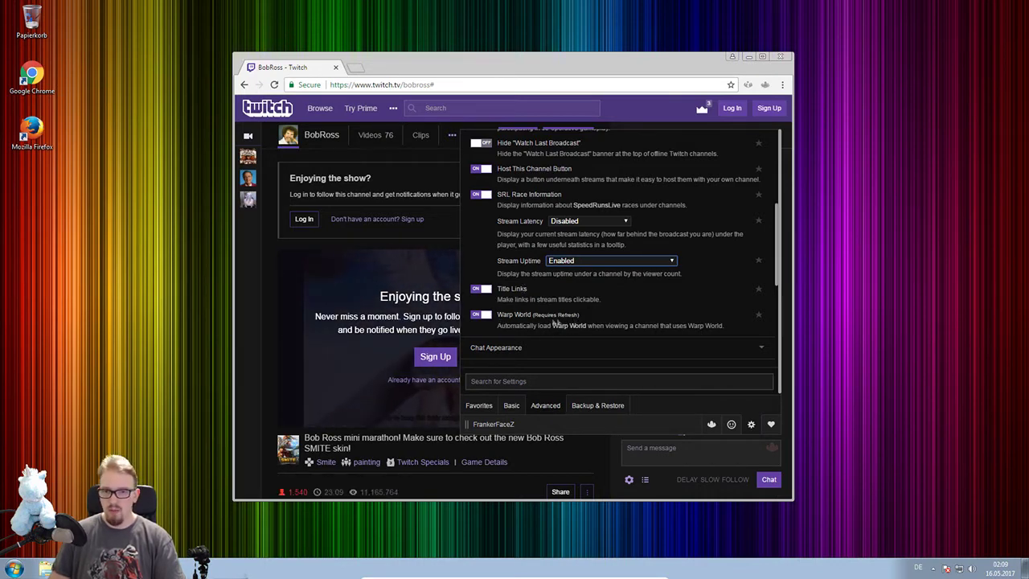
Open the Chat Appearance section and examine the choices for Artificial Chat Delay and Badge Style
scroll(547, 321, down, 1)
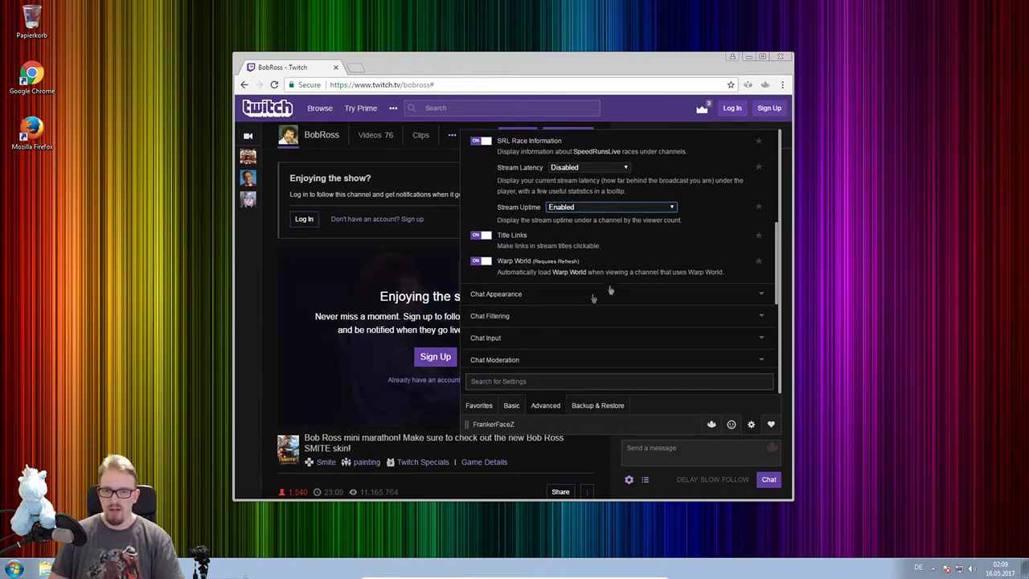
click(496, 293)
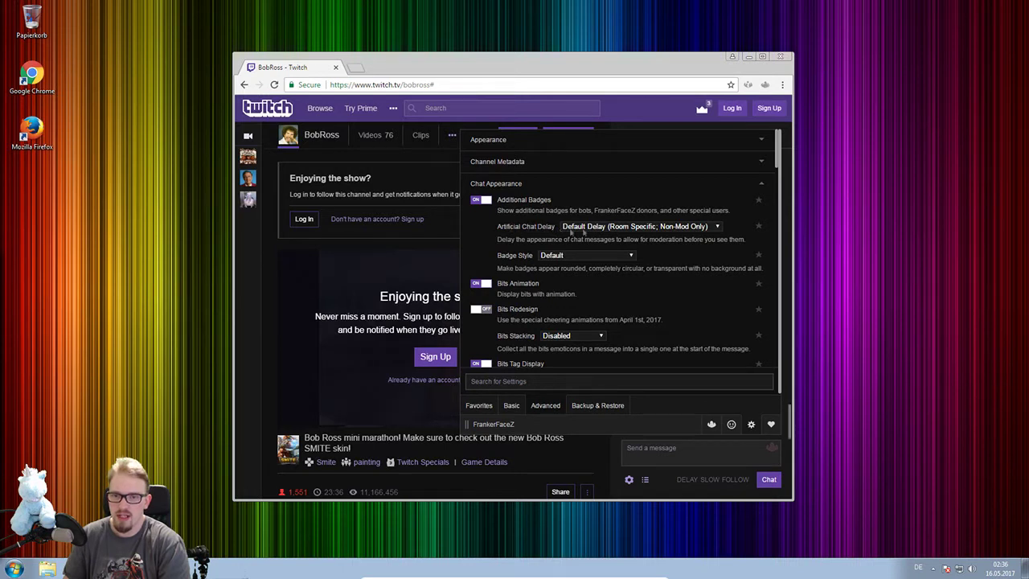
click(659, 227)
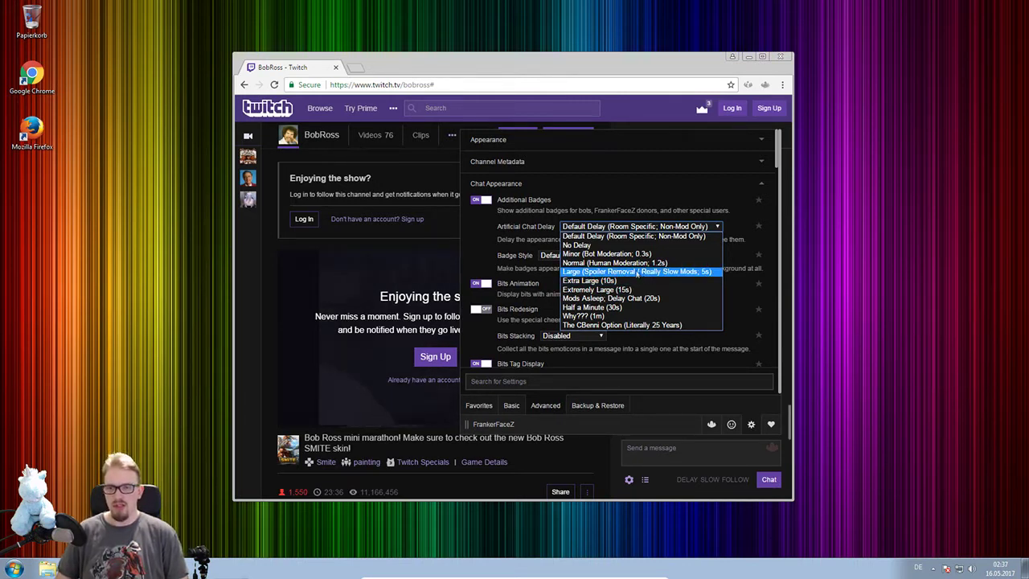
click(719, 229)
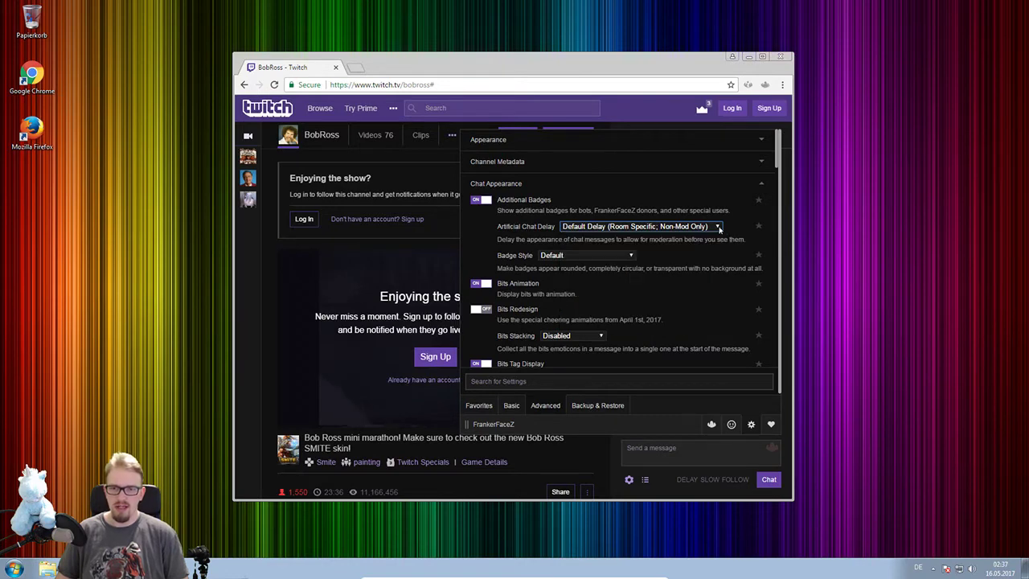
click(578, 259)
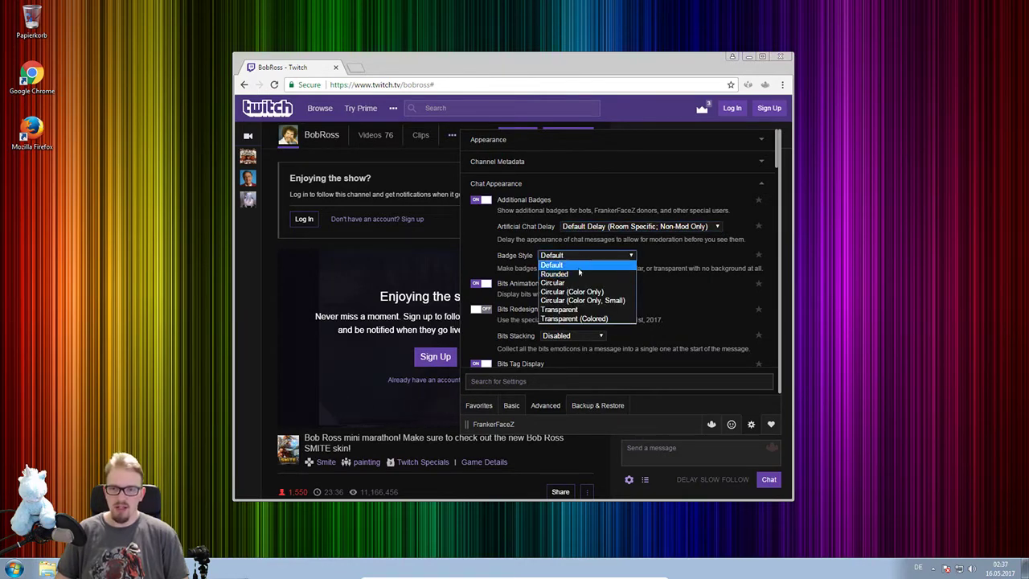
click(568, 266)
Review the bits display settings in Chat Appearance and look at the Bits Stacking choices
scroll(570, 268, down, 1)
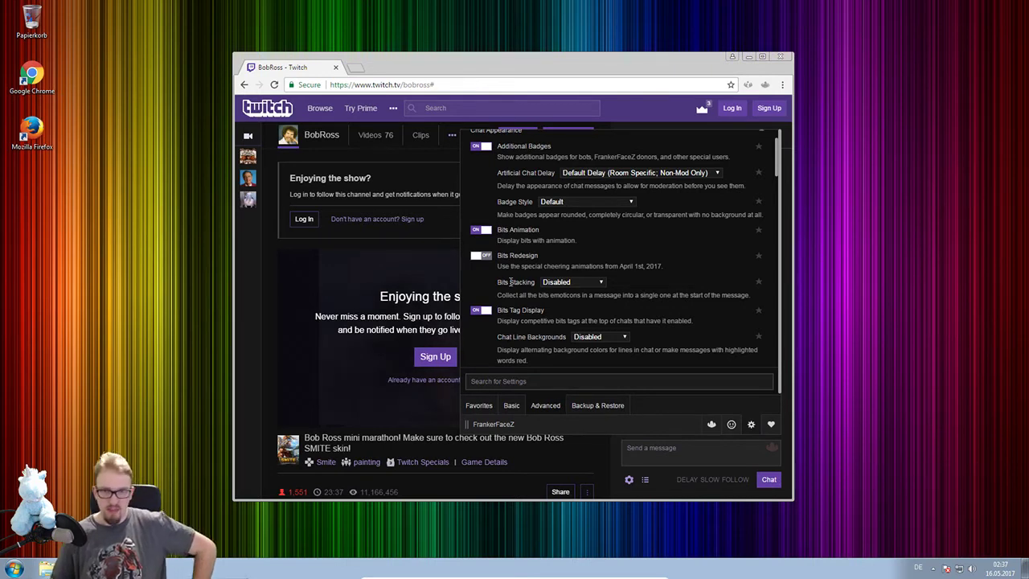
click(572, 282)
click(575, 284)
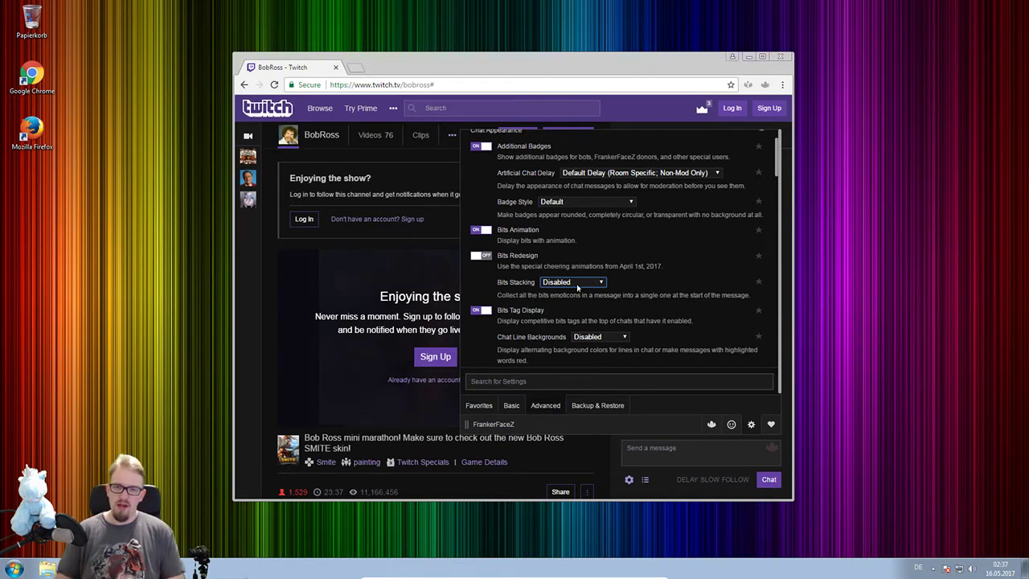
Examine the available choices for Chat Line Backgrounds and Chat Line Separators in Chat Appearance
scroll(577, 287, down, 3)
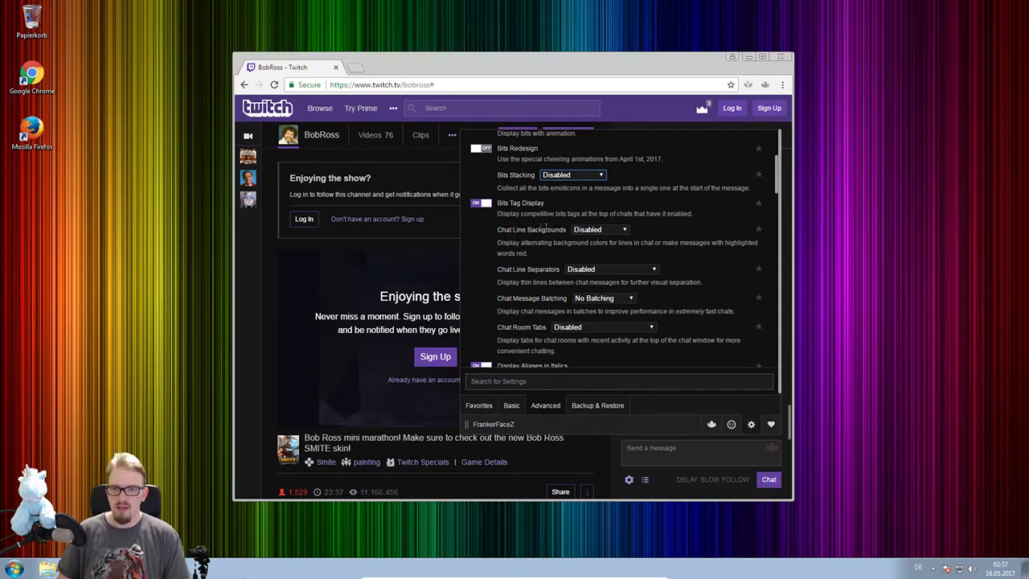
click(619, 230)
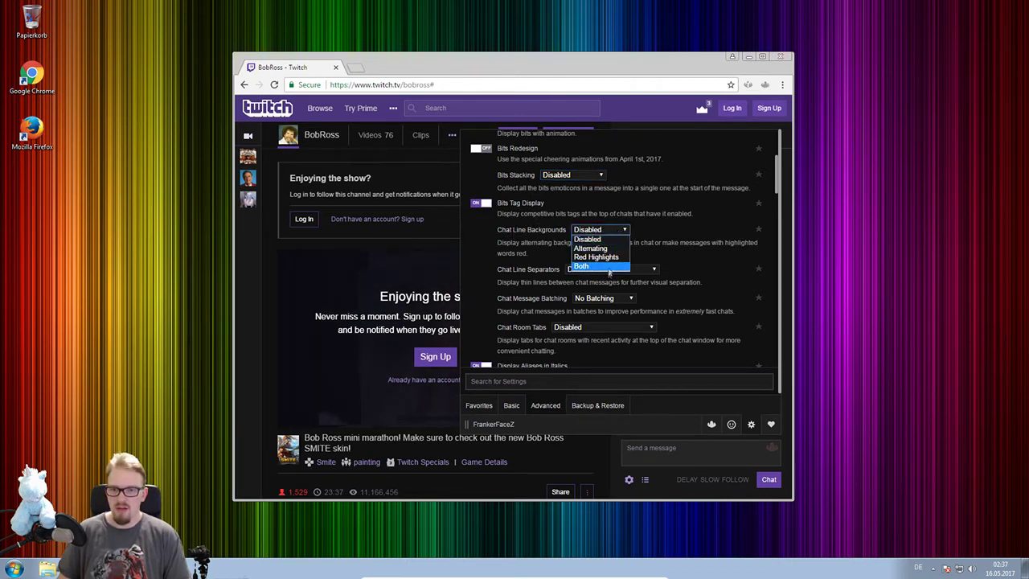
click(617, 232)
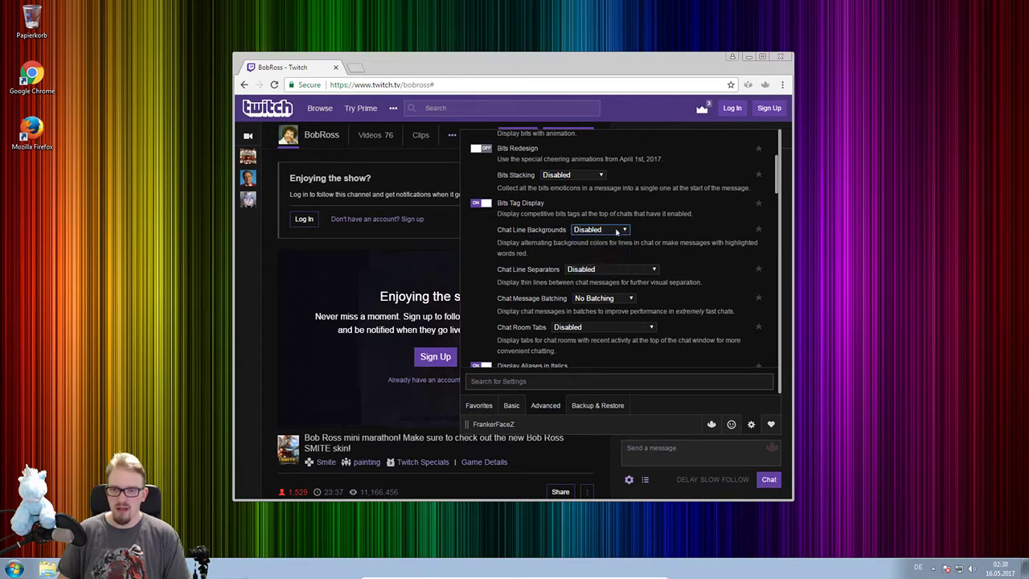
click(553, 255)
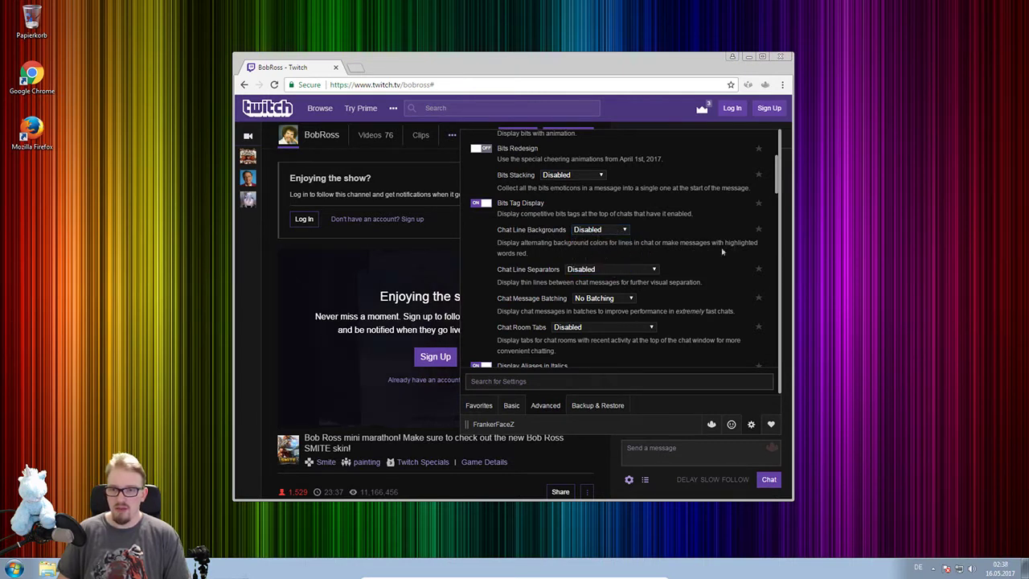
scroll(642, 242, down, 1)
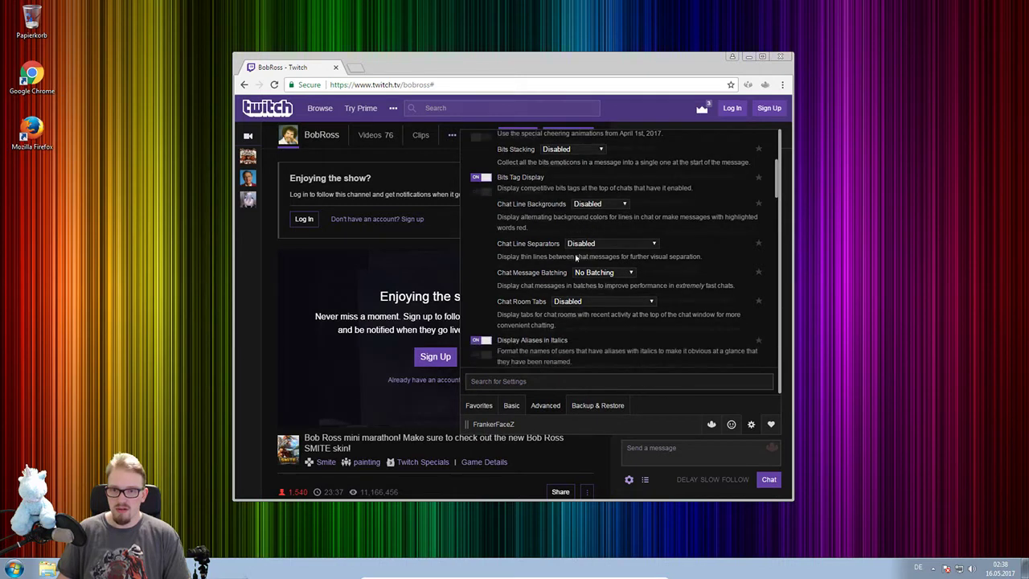
click(587, 216)
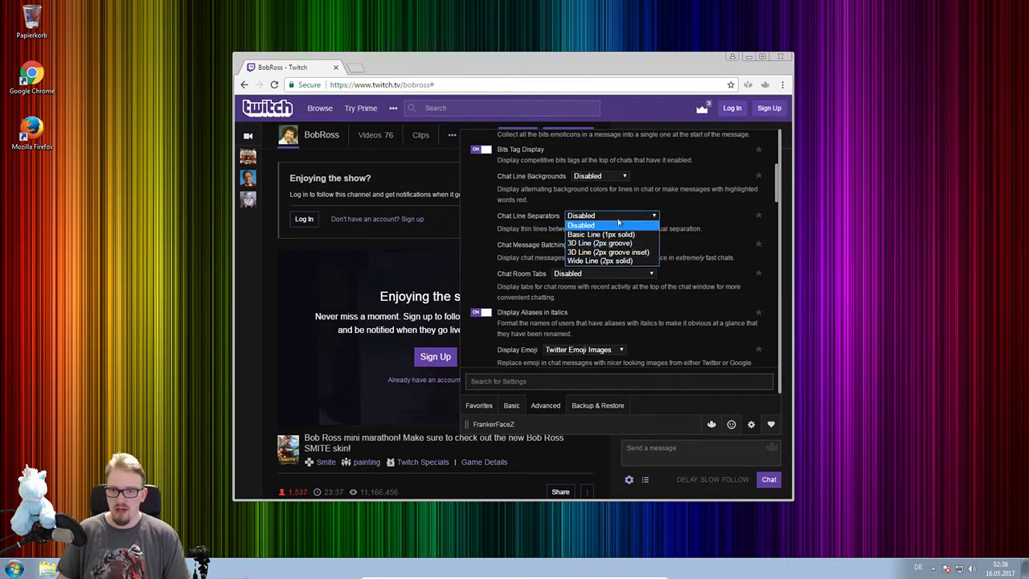
click(617, 219)
scroll(523, 255, down, 1)
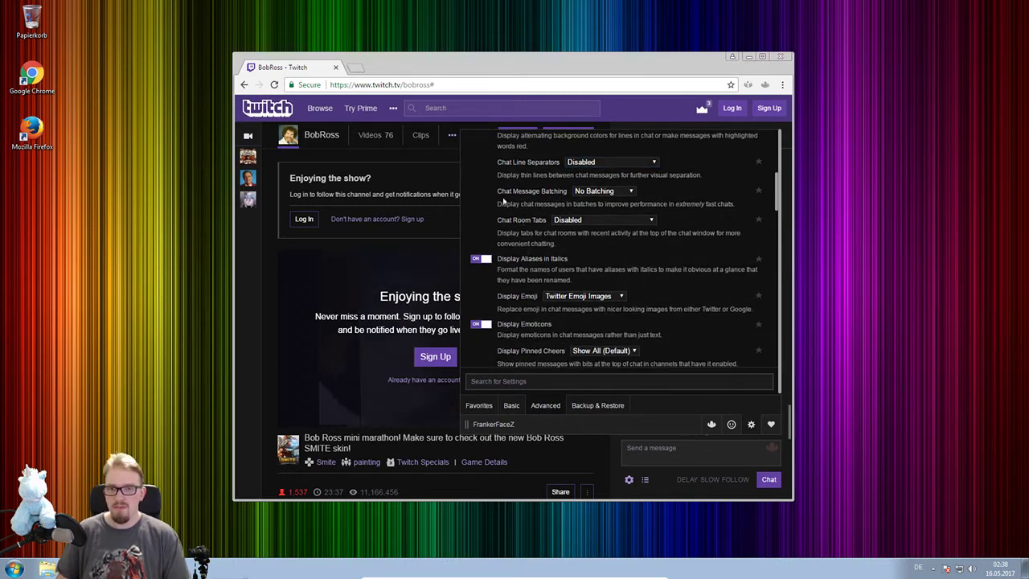
Examine the available choices for Chat Message Batching and Display Pinned Cheers in Chat Appearance
click(624, 193)
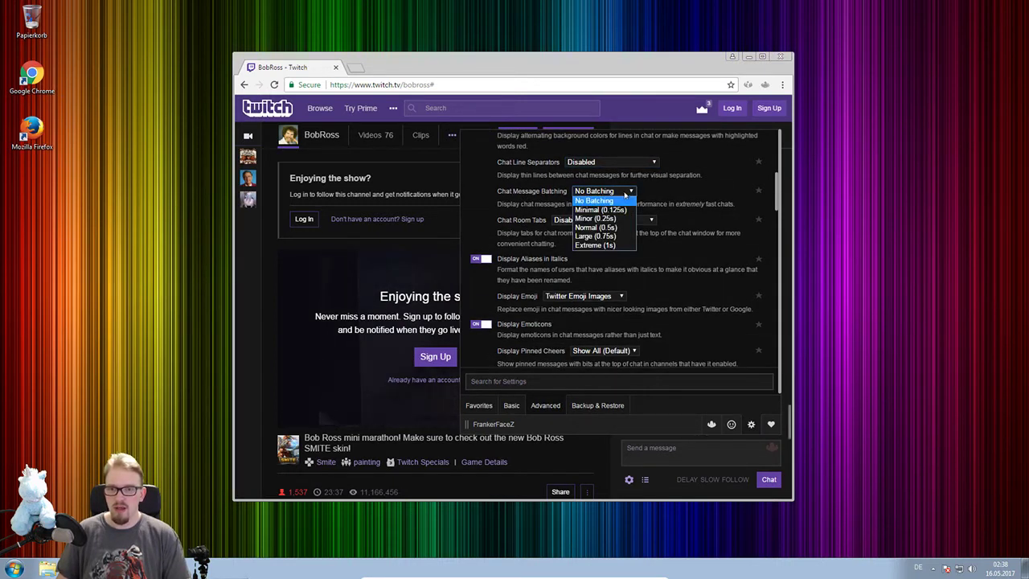
click(624, 194)
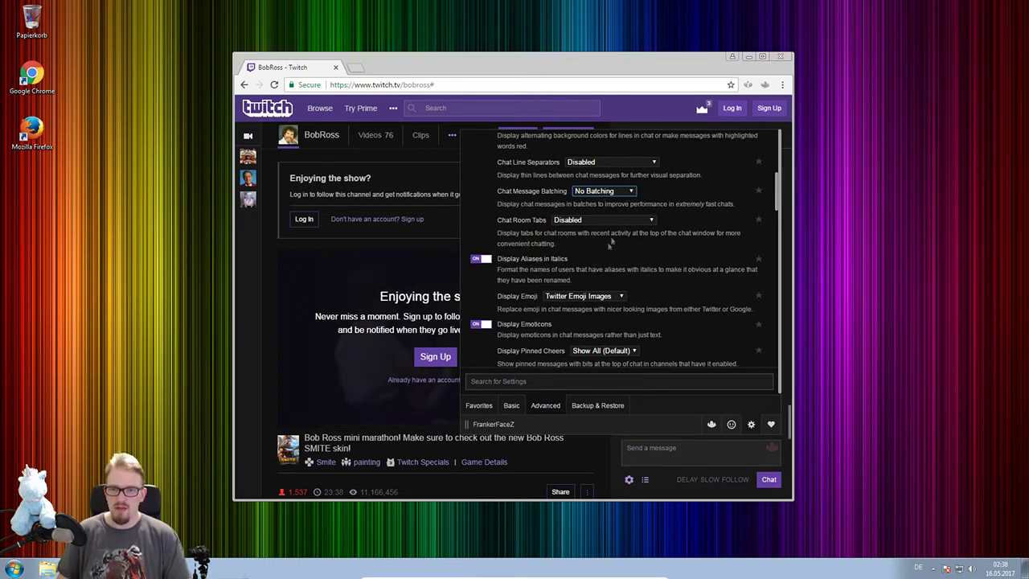
scroll(531, 257, down, 1)
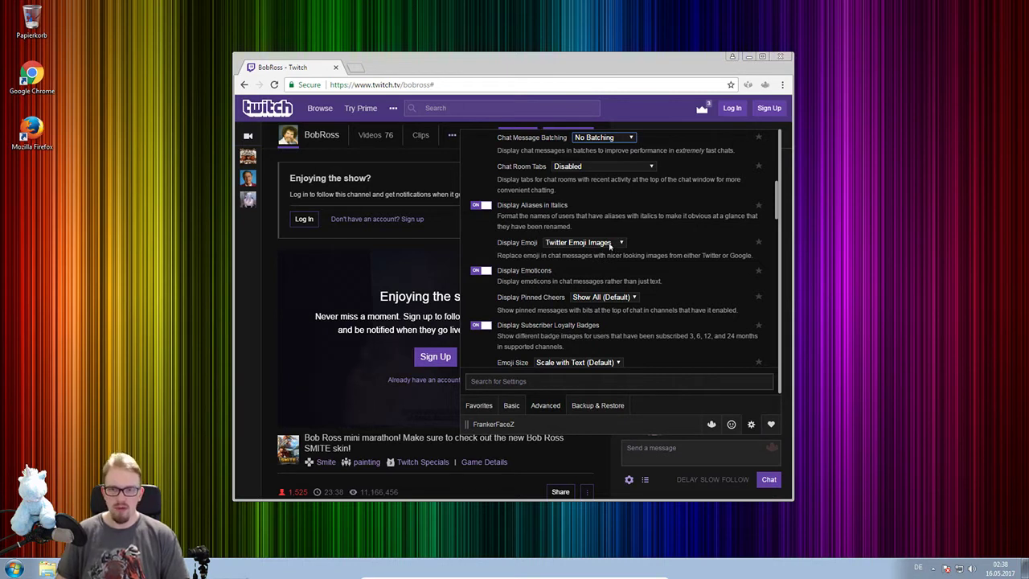
scroll(601, 238, down, 1)
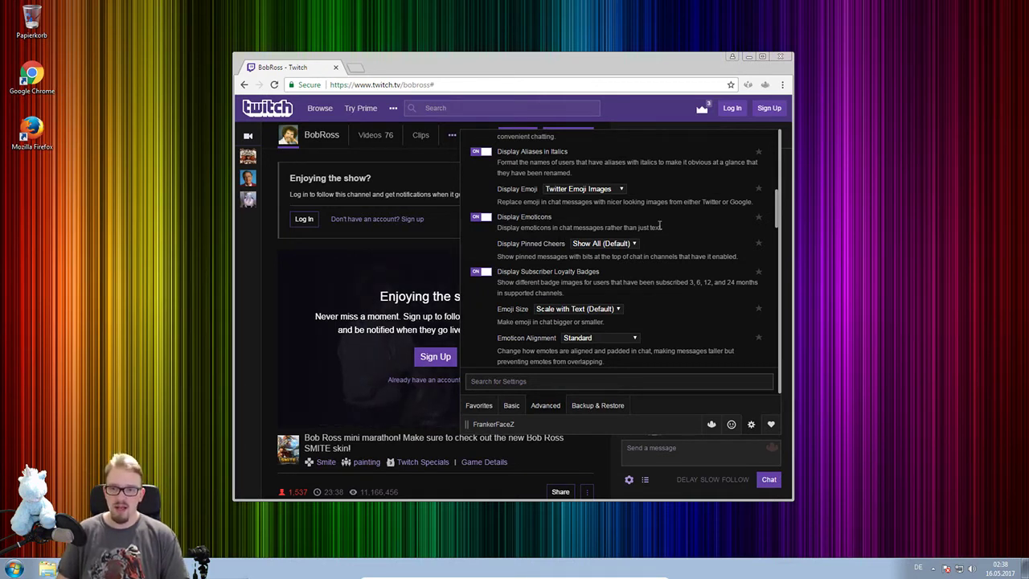
scroll(651, 231, down, 1)
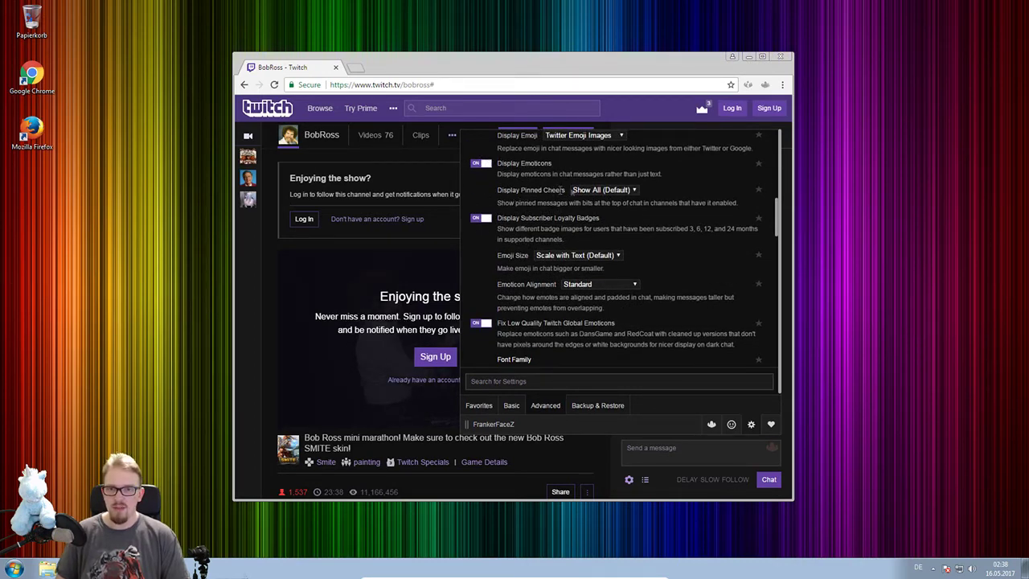
click(617, 193)
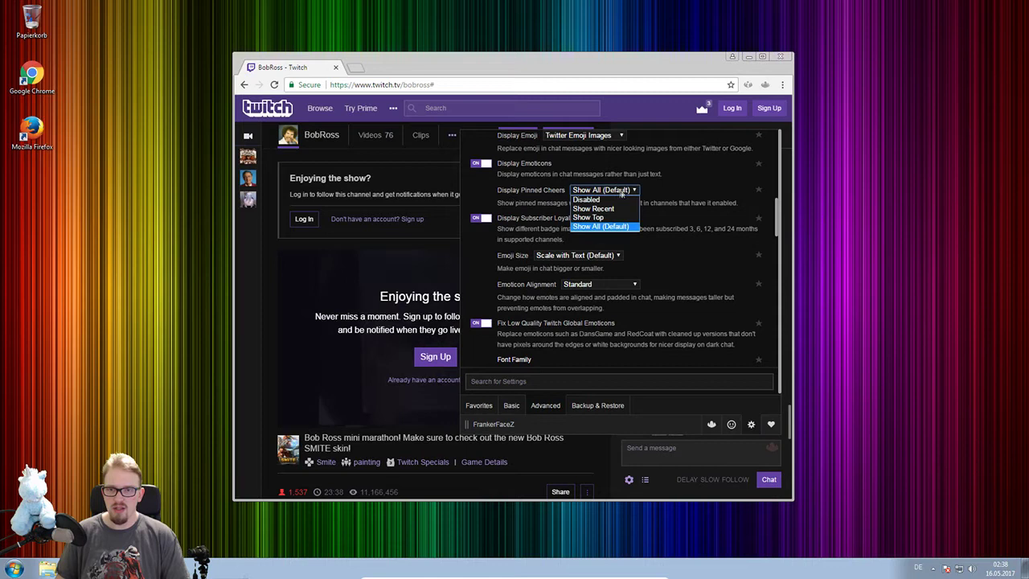
click(595, 193)
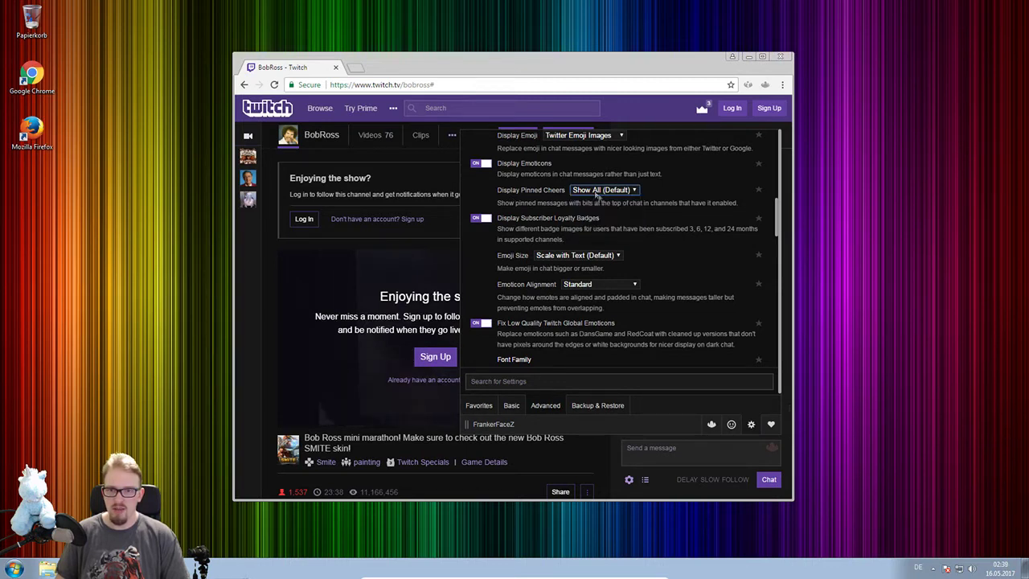
click(679, 199)
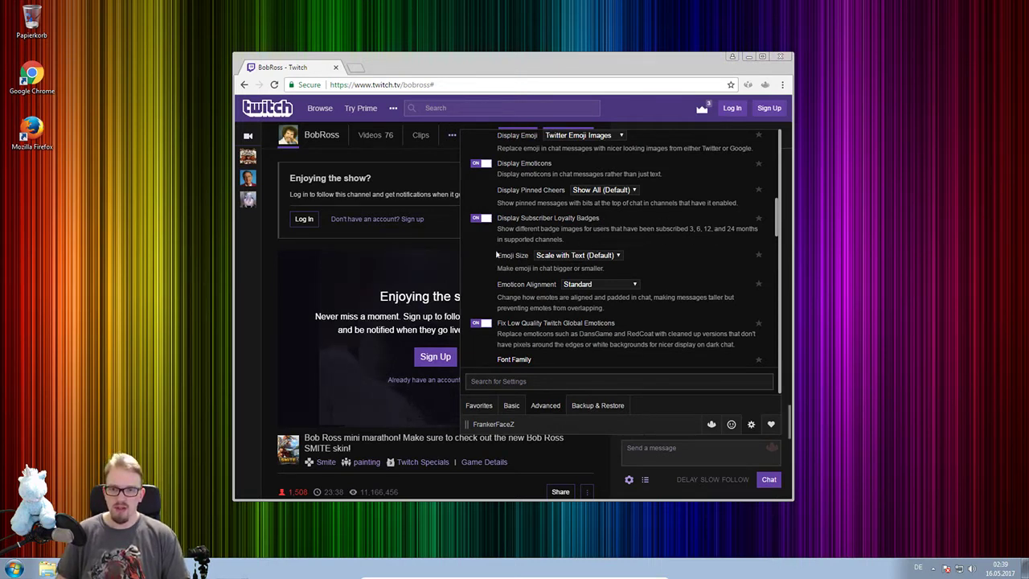
View the Emoticon Alignment choices in Chat Appearance and keep the Standard option
scroll(576, 255, down, 1)
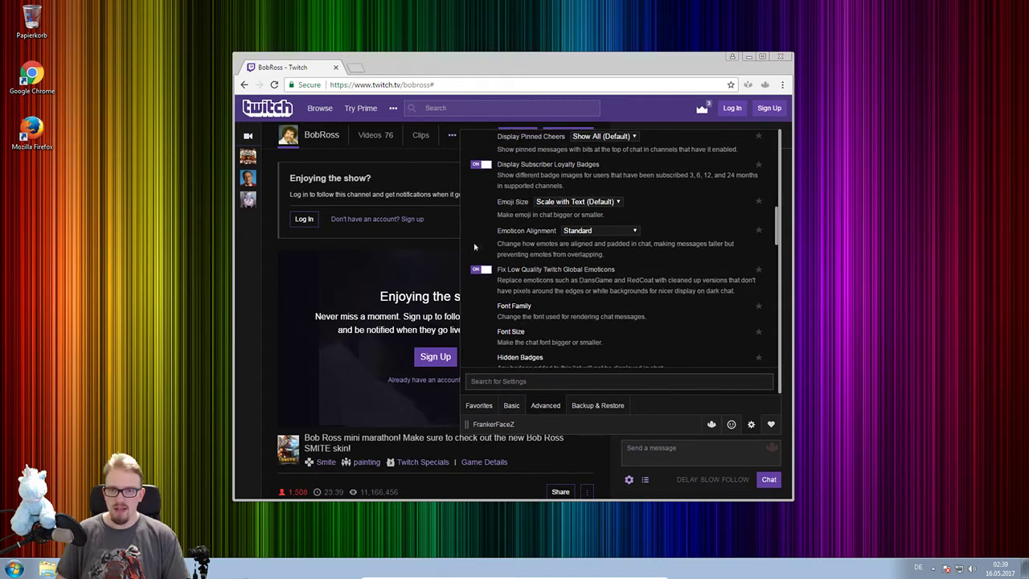
click(610, 231)
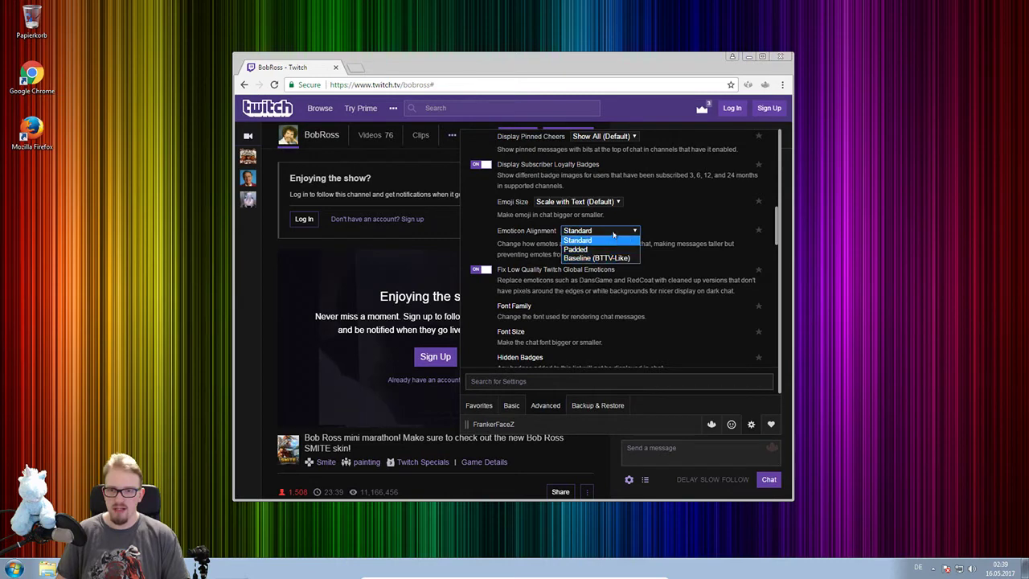
click(611, 232)
Review the possible values for Hidden Badges without entering any, and look at the Legacy Badges choices
scroll(521, 261, down, 1)
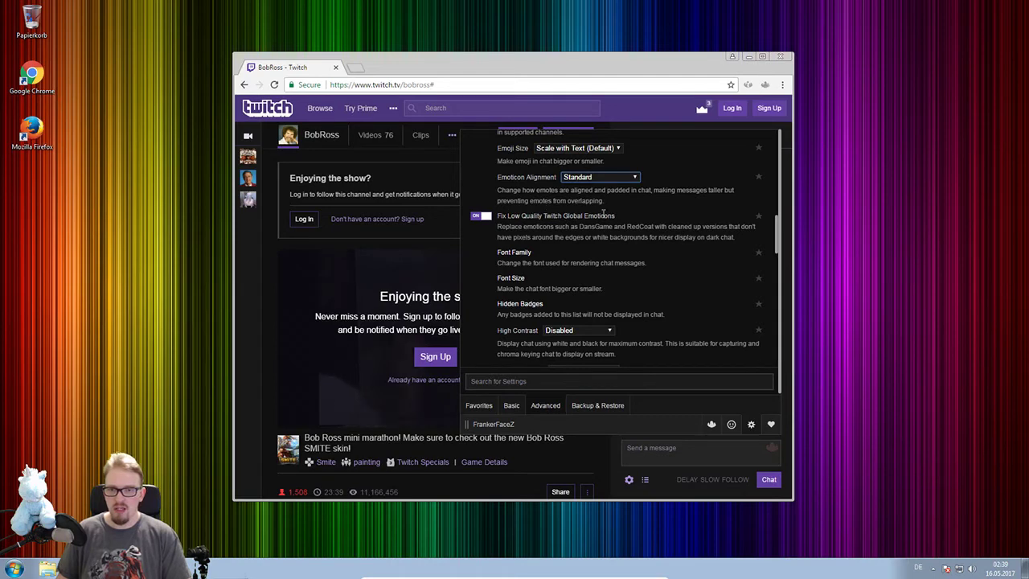
scroll(603, 213, down, 1)
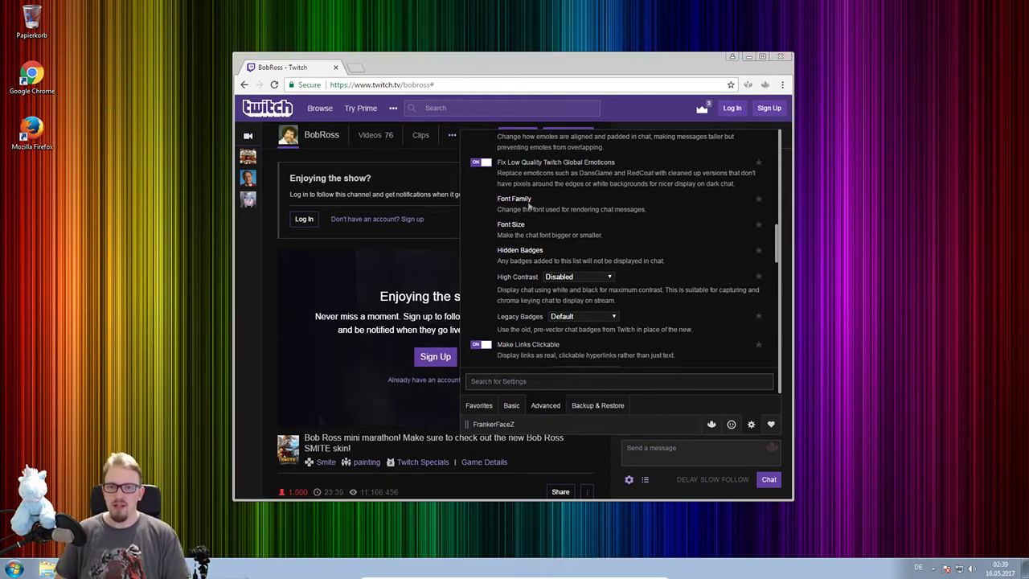
scroll(541, 212, down, 1)
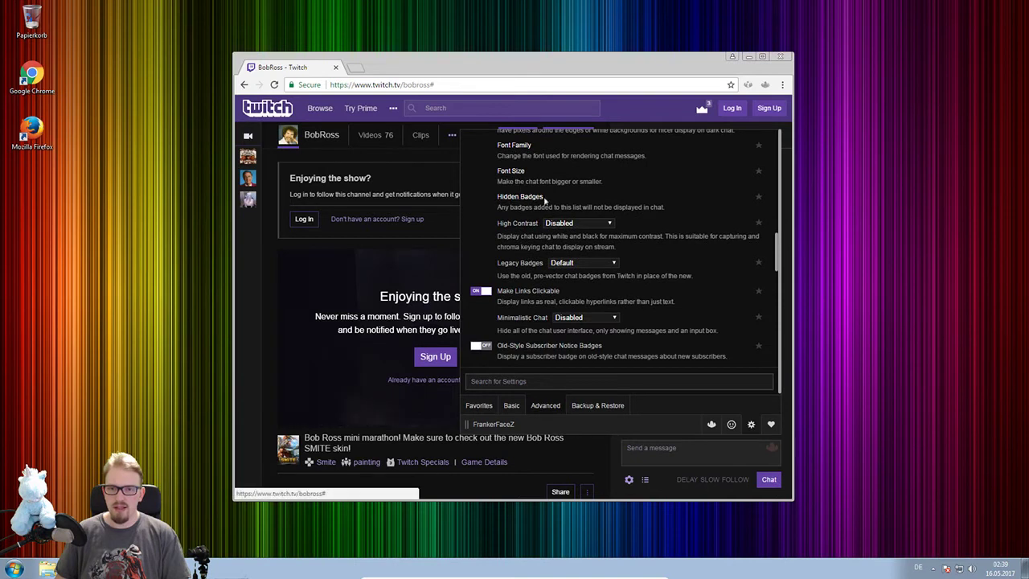
click(521, 198)
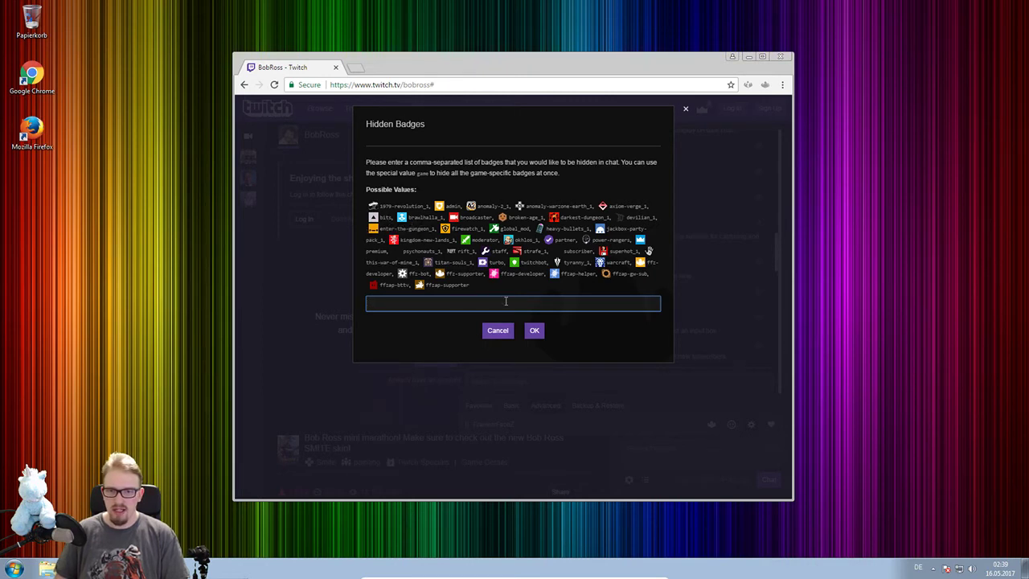
click(496, 332)
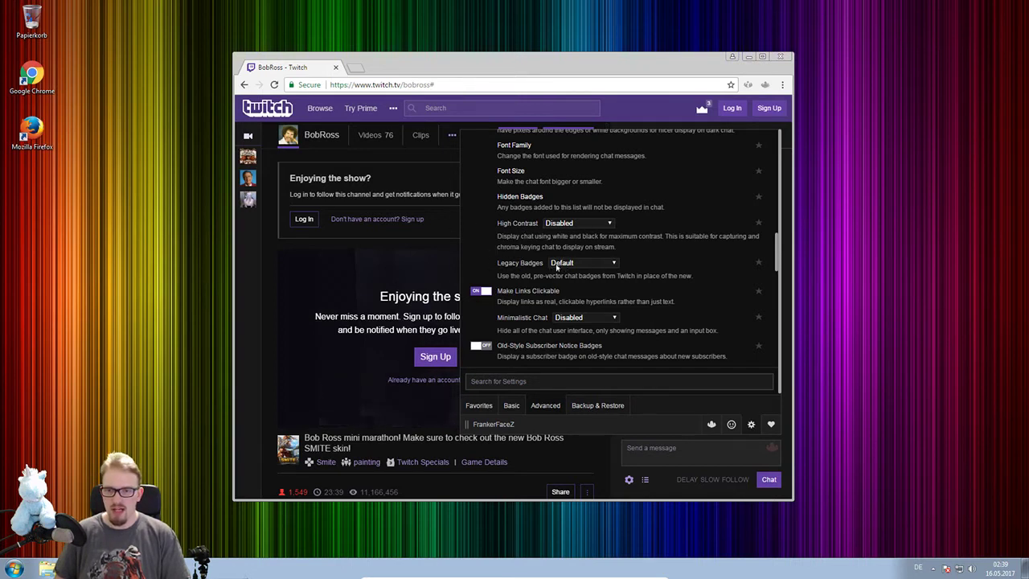
click(592, 265)
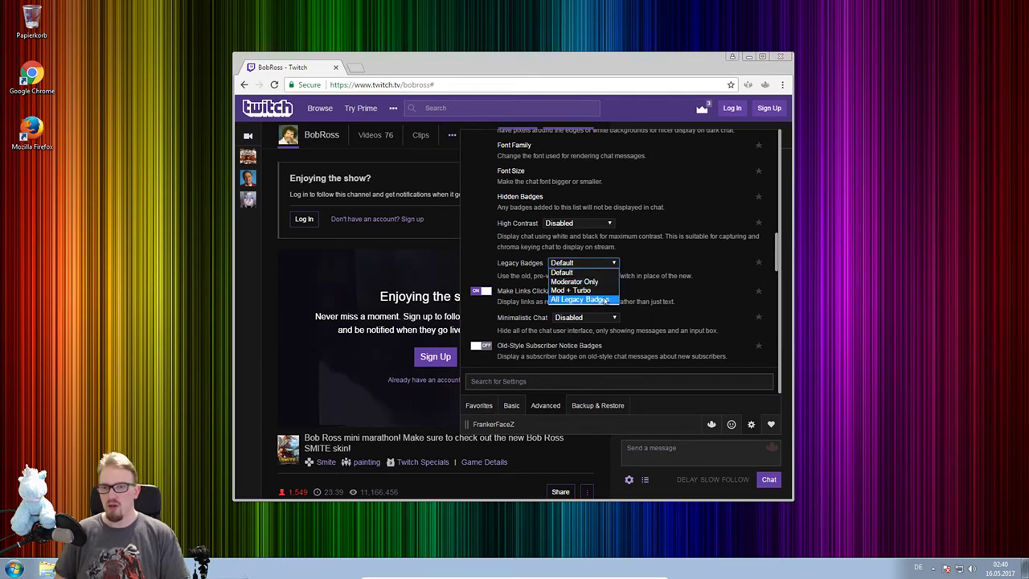
click(608, 266)
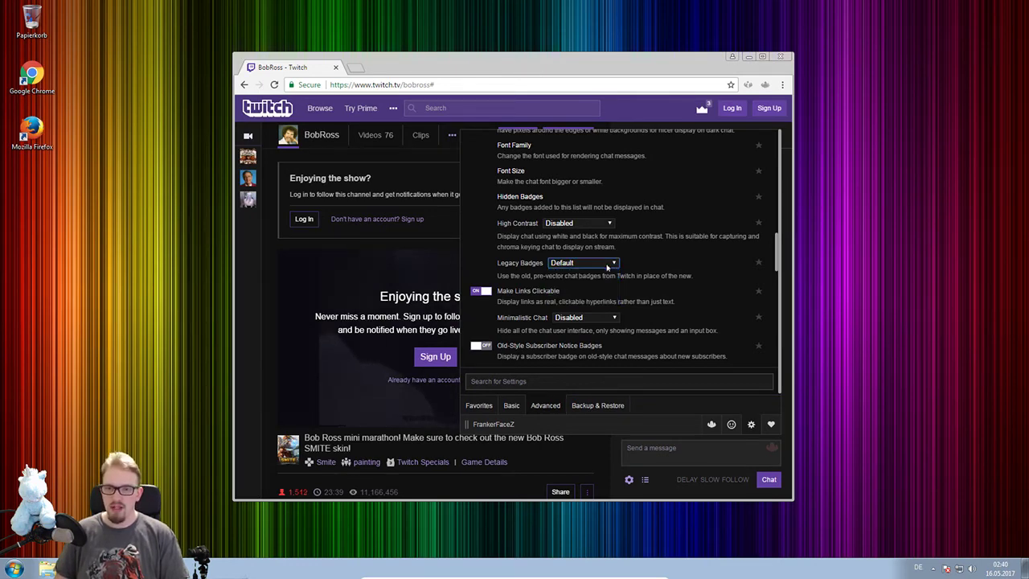
Turn Room Status Indicators off and back on to compare the area next to the Chat button
scroll(655, 234, down, 1)
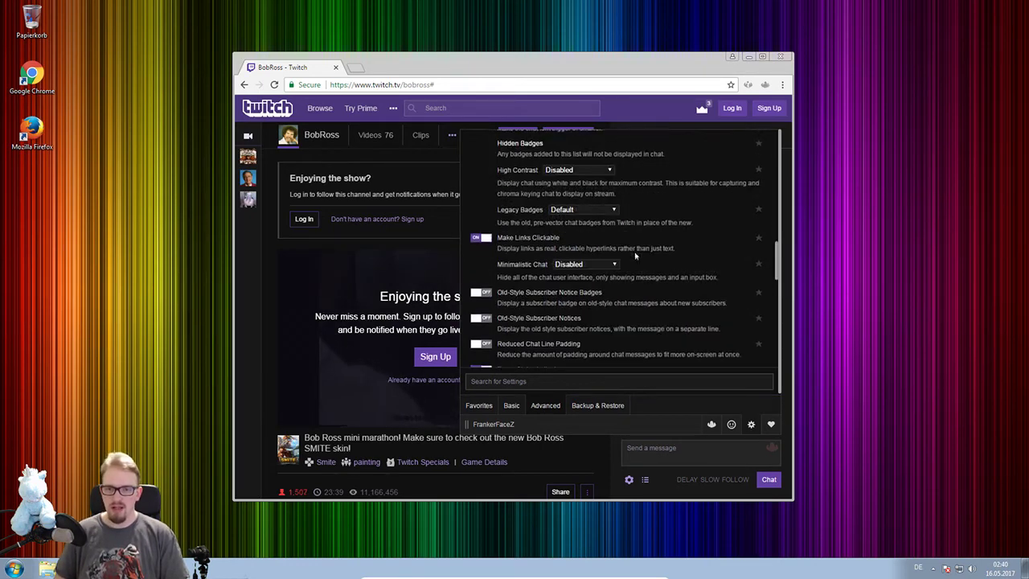
scroll(662, 231, down, 1)
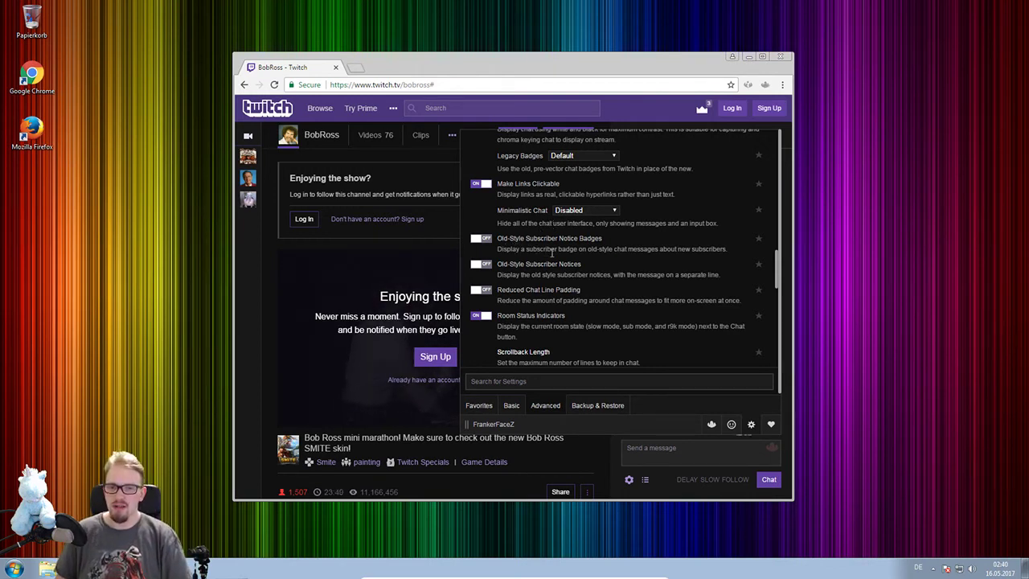
scroll(552, 251, down, 1)
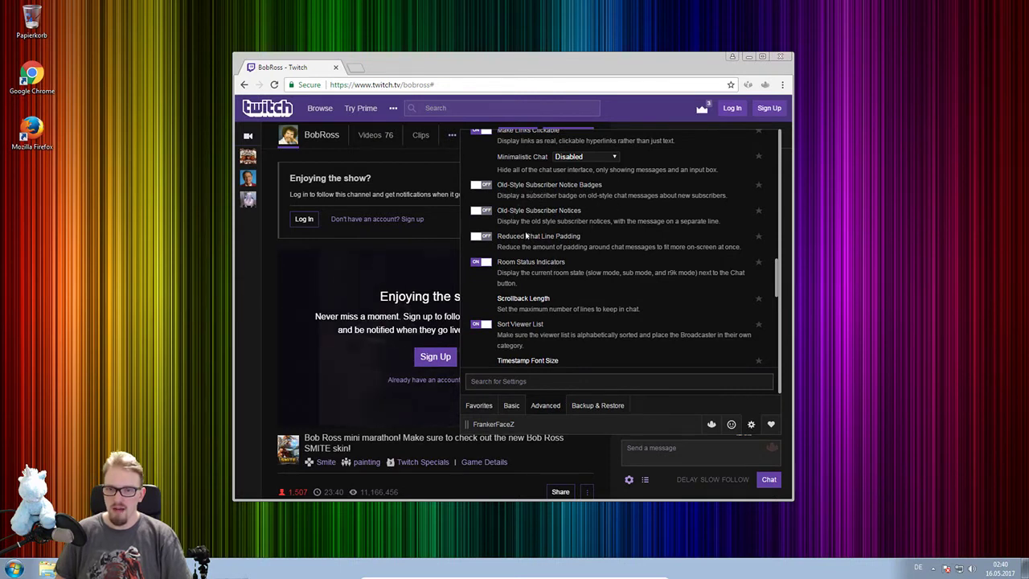
scroll(530, 225, down, 1)
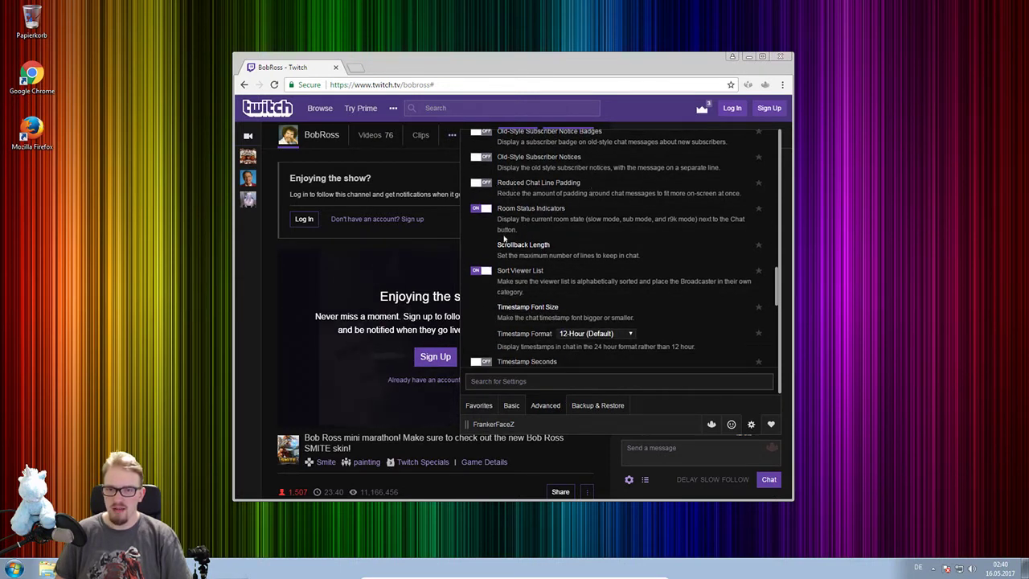
scroll(506, 207, down, 1)
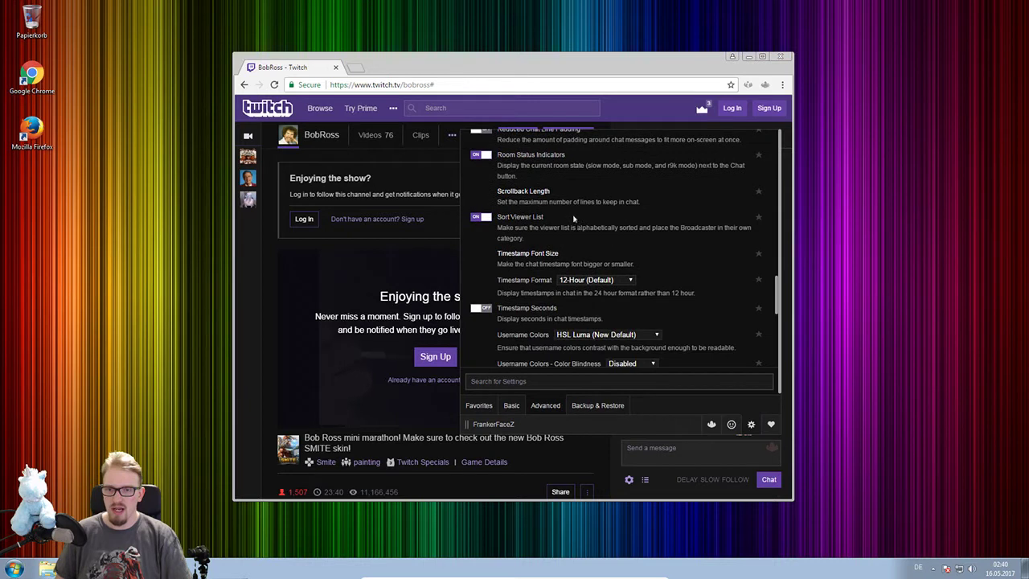
mouse_move(696, 484)
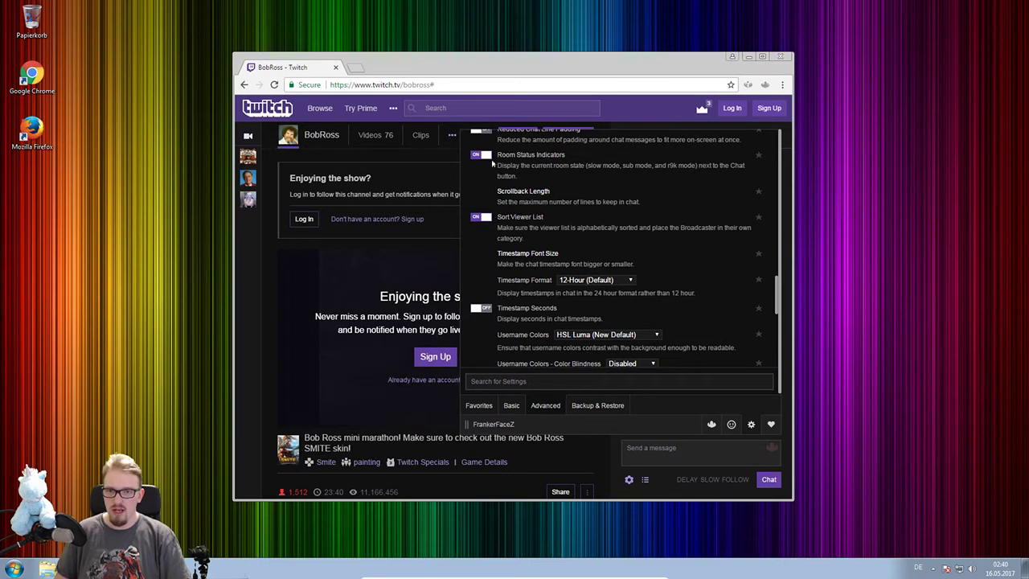
click(480, 155)
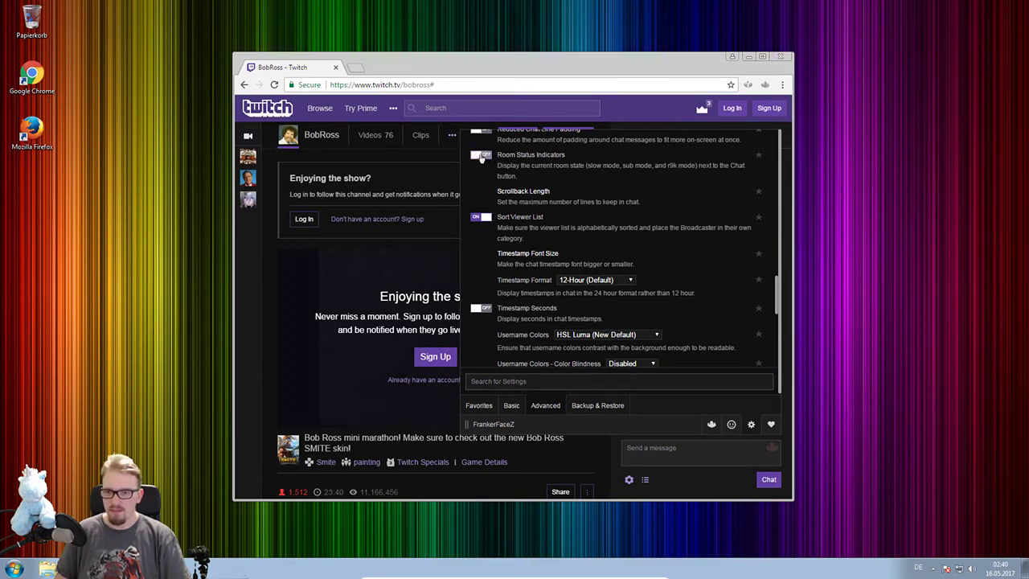
click(480, 155)
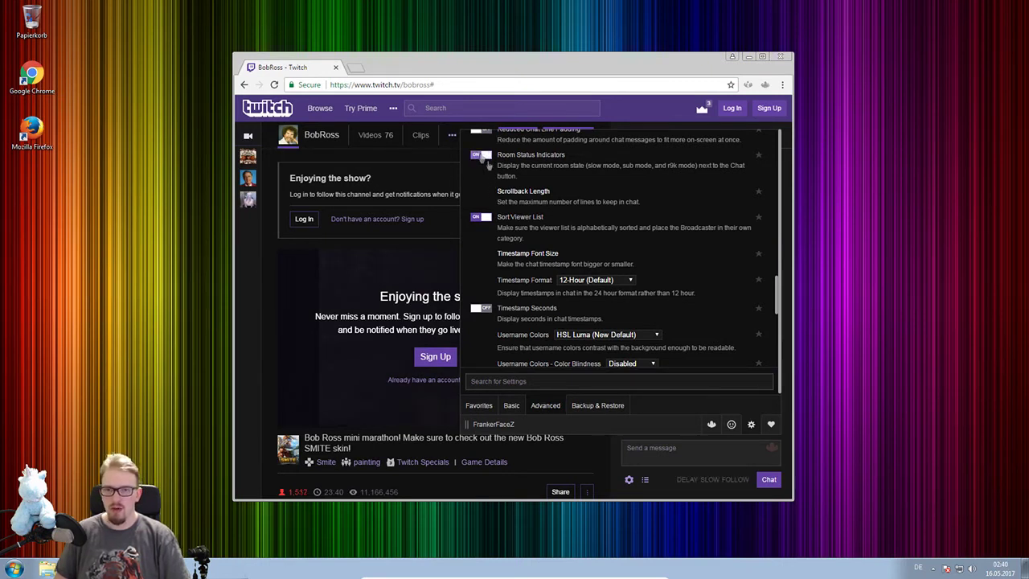
View the Scrollback Length setting, cancel without changing it, and close the FrankerFaceZ settings to look at the chat
click(537, 196)
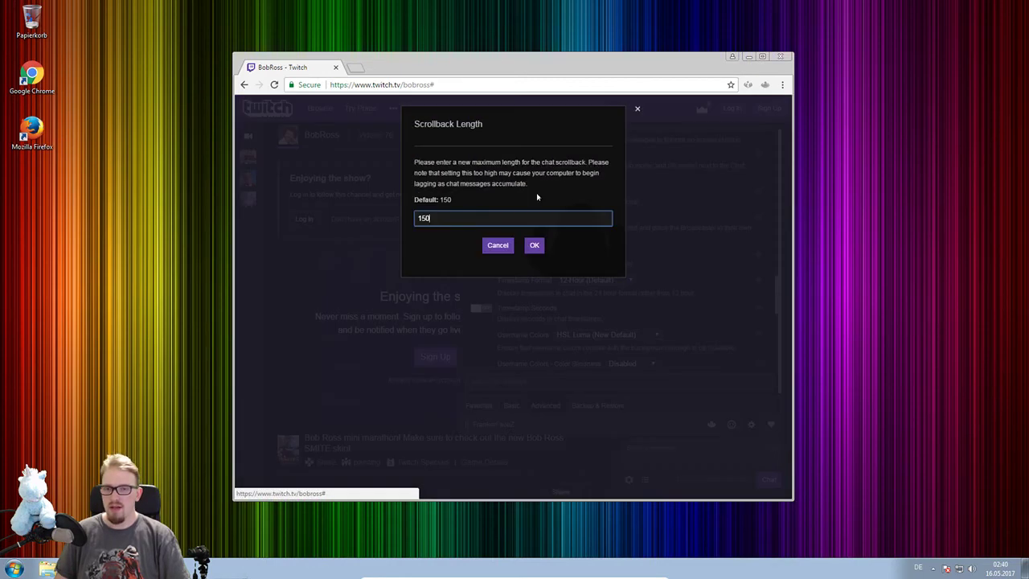
click(497, 246)
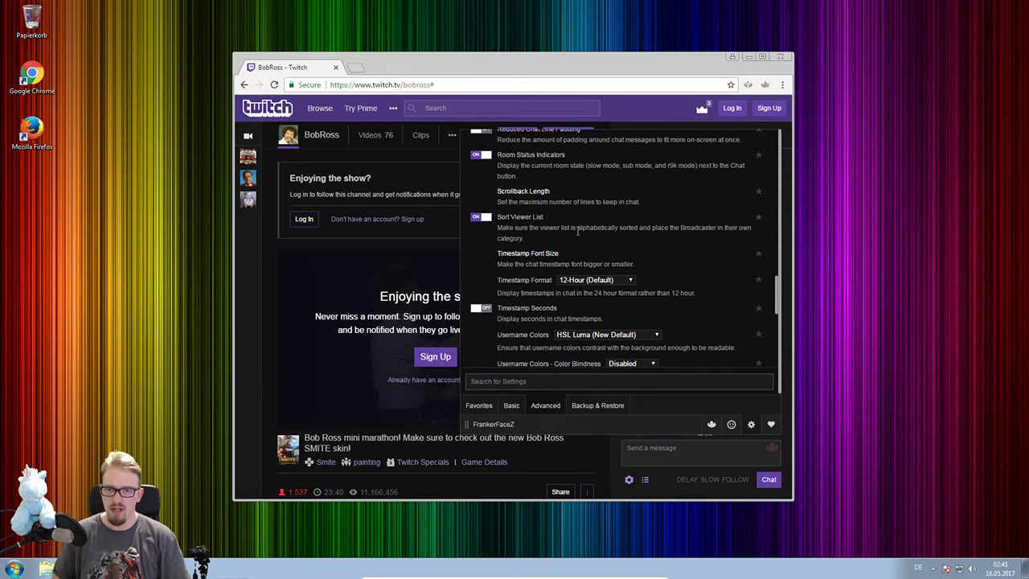
click(770, 452)
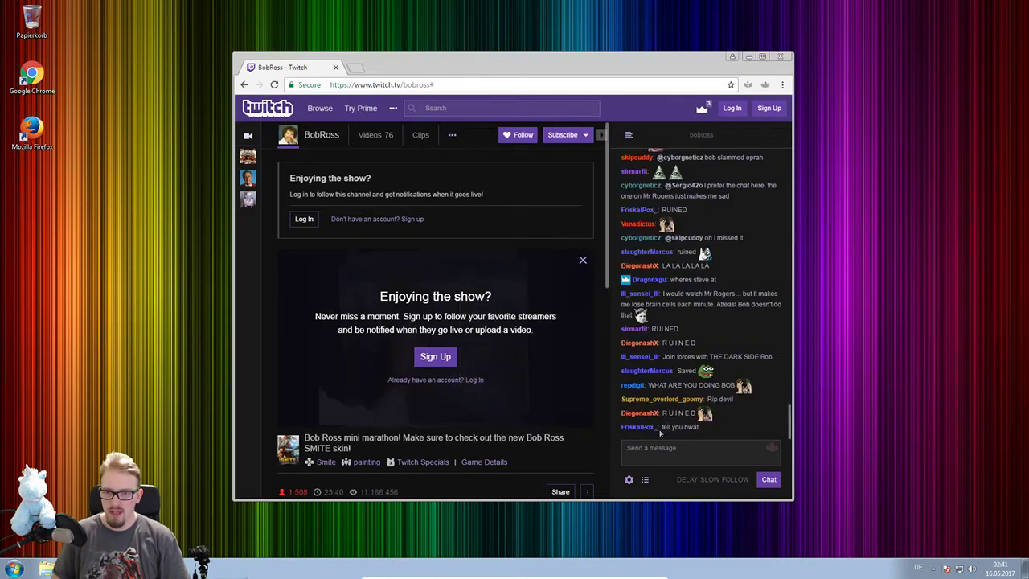
Reopen the FrankerFaceZ settings and view the Timestamp Format choices in Chat Appearance, keeping 12-Hour (Default)
click(770, 452)
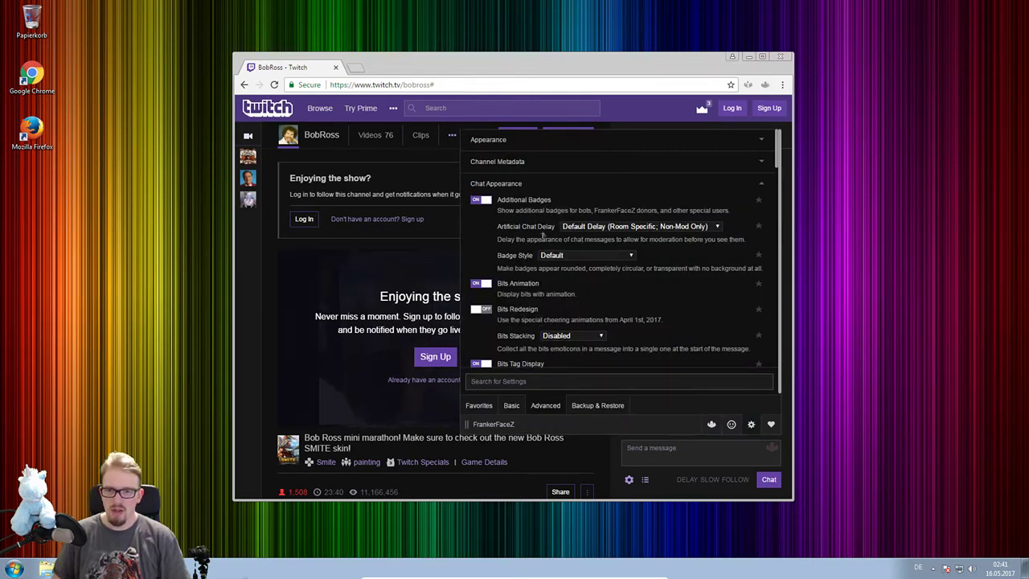
scroll(547, 244, down, 5)
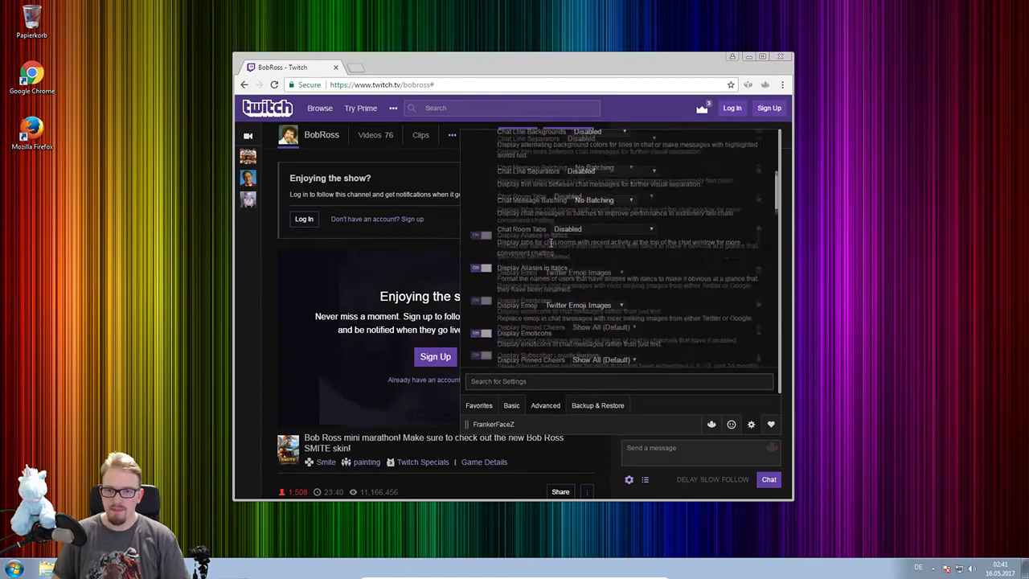
scroll(551, 242, down, 5)
scroll(549, 249, down, 8)
scroll(549, 249, down, 3)
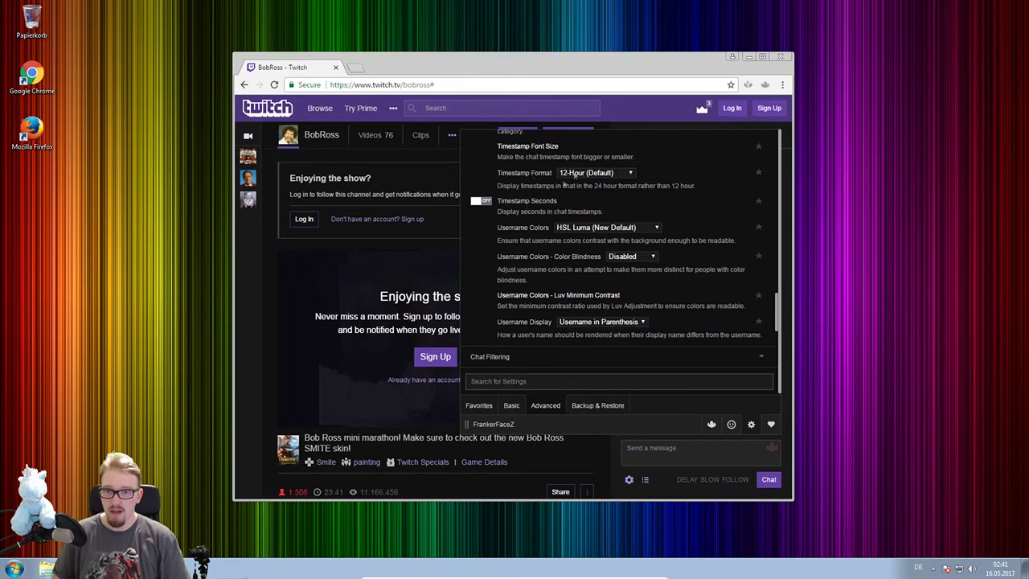
scroll(521, 200, up, 2)
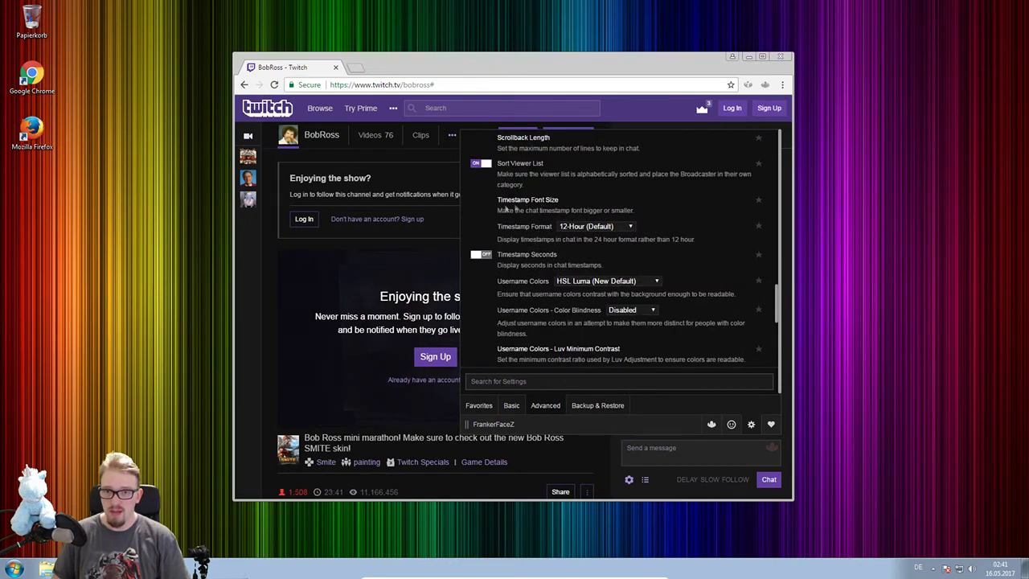
click(626, 226)
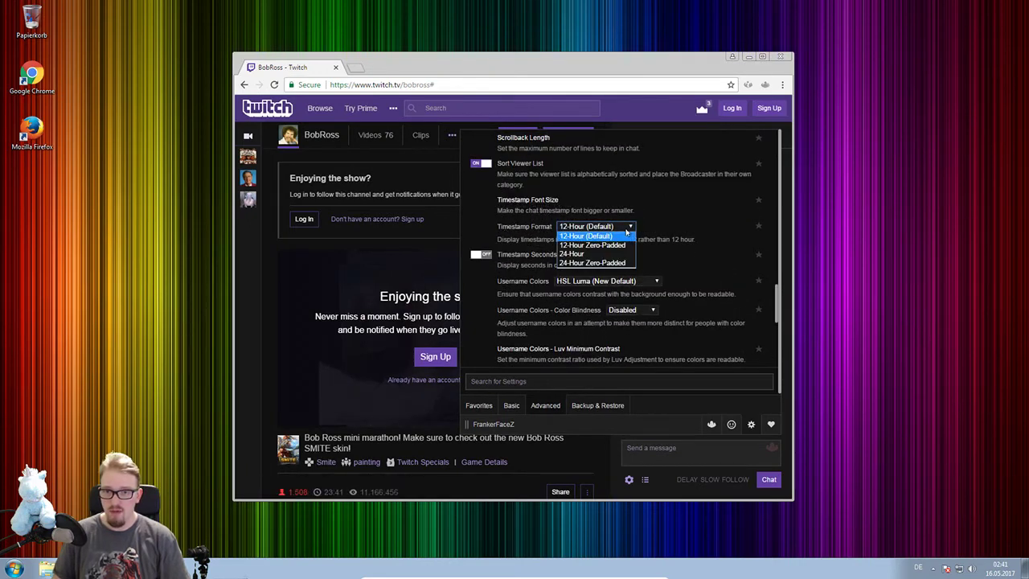
click(622, 237)
click(625, 227)
click(584, 237)
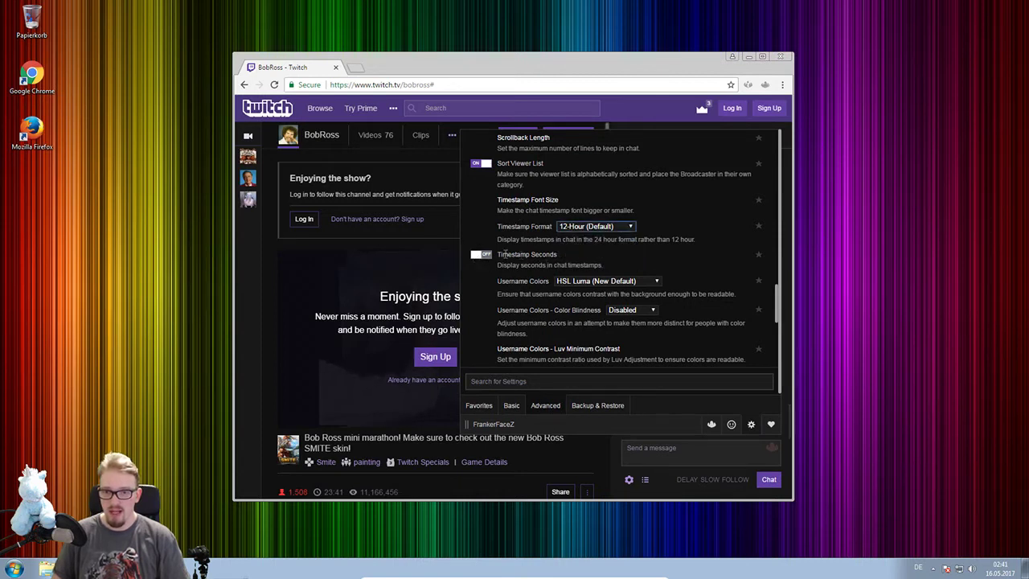
View the Username Colors choices, keep HSL Luma (New Default), and read the setting's description
click(562, 281)
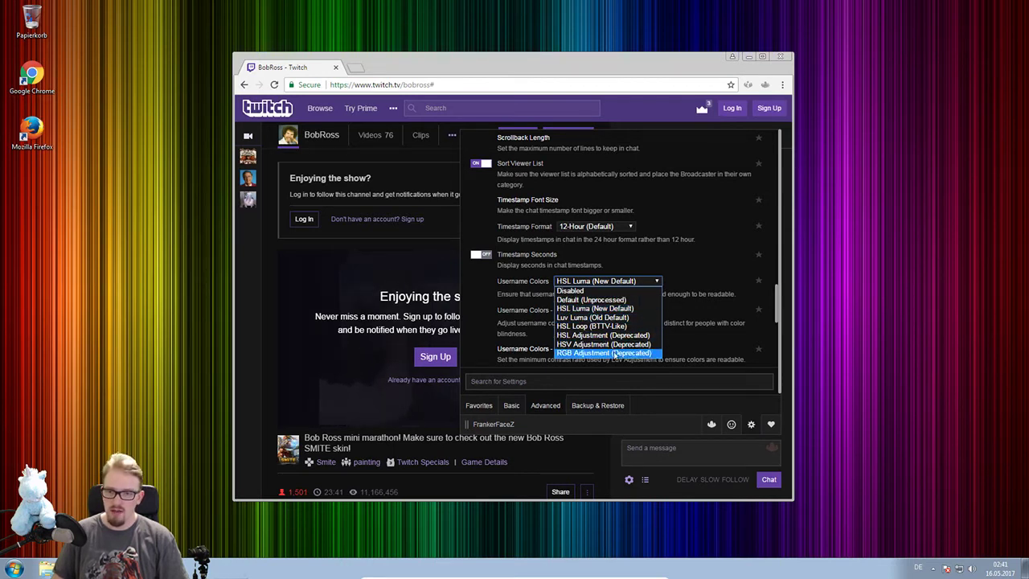
click(631, 308)
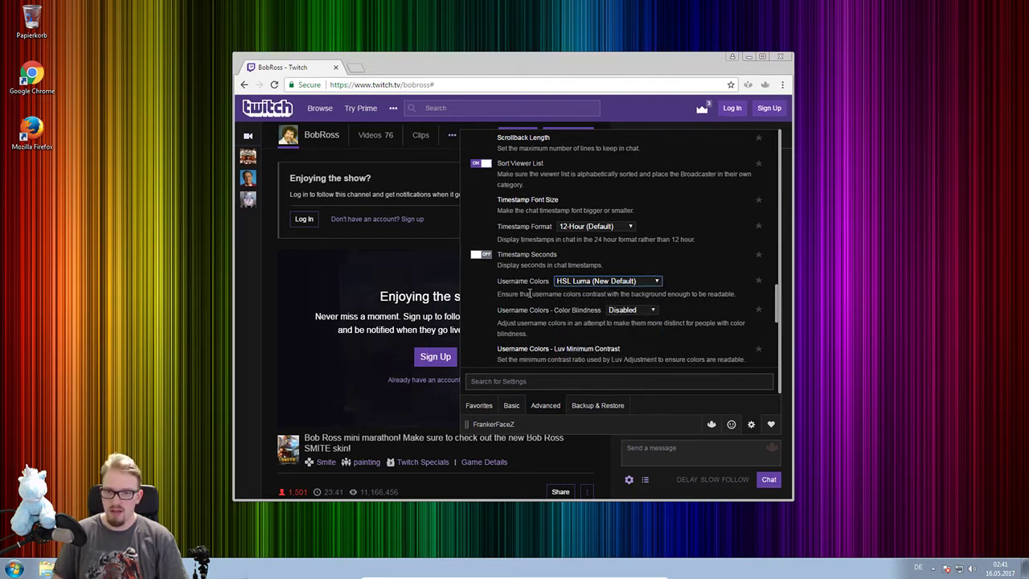
scroll(528, 294, down, 1)
click(528, 295)
click(496, 233)
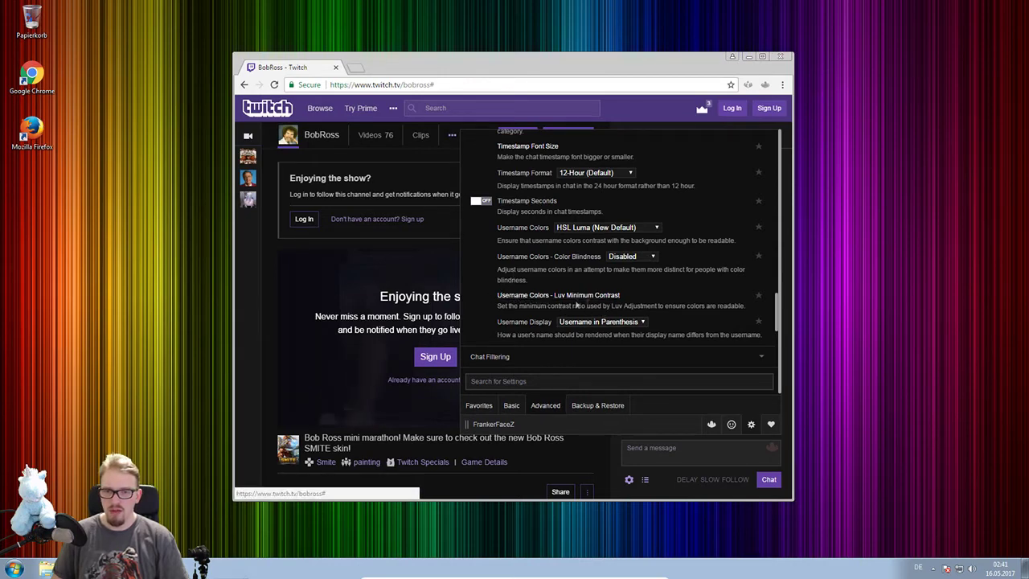
Look at the Username Display choices at the end of Chat Appearance without changing the selection
scroll(538, 314, down, 1)
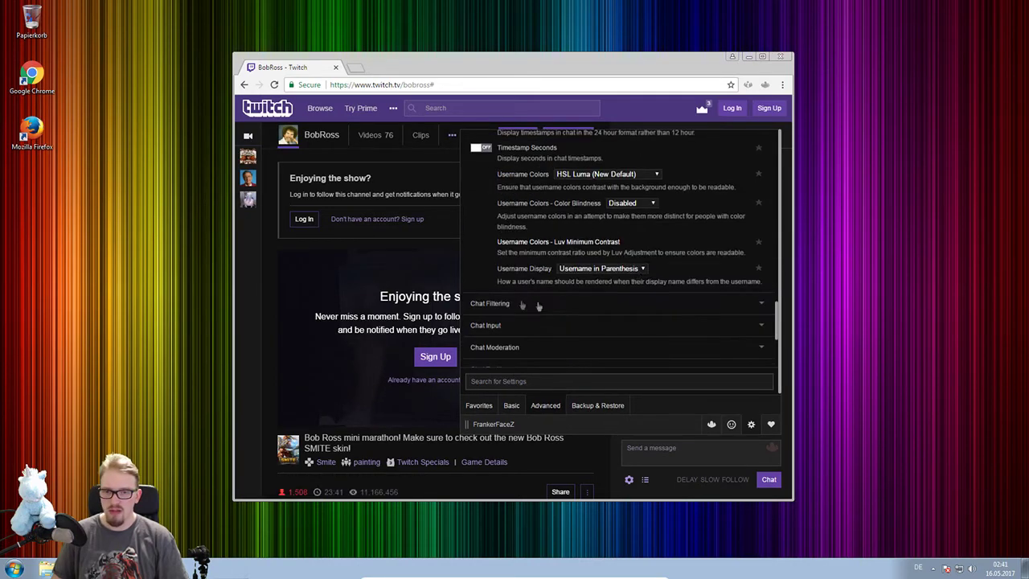
click(643, 268)
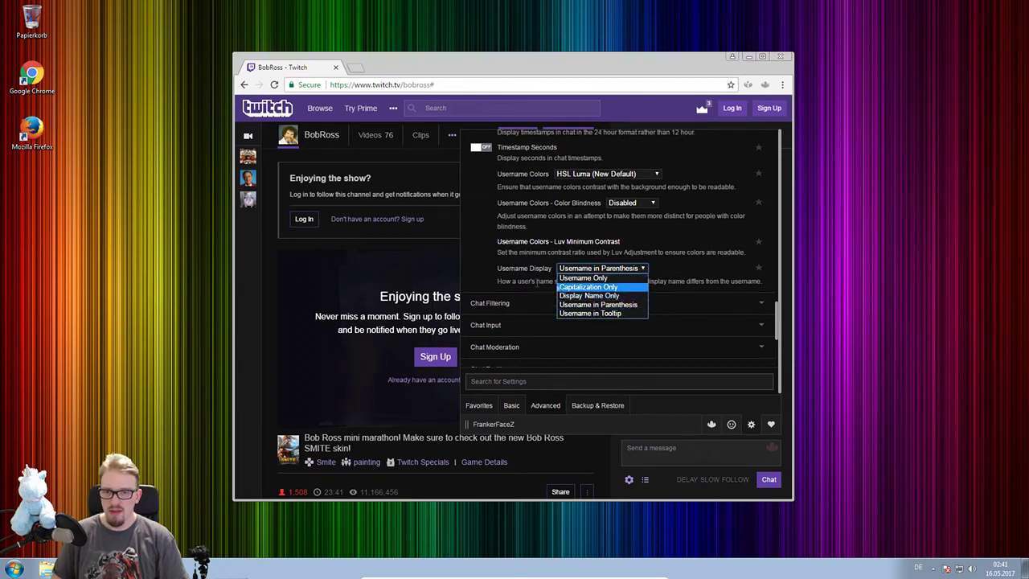
click(679, 287)
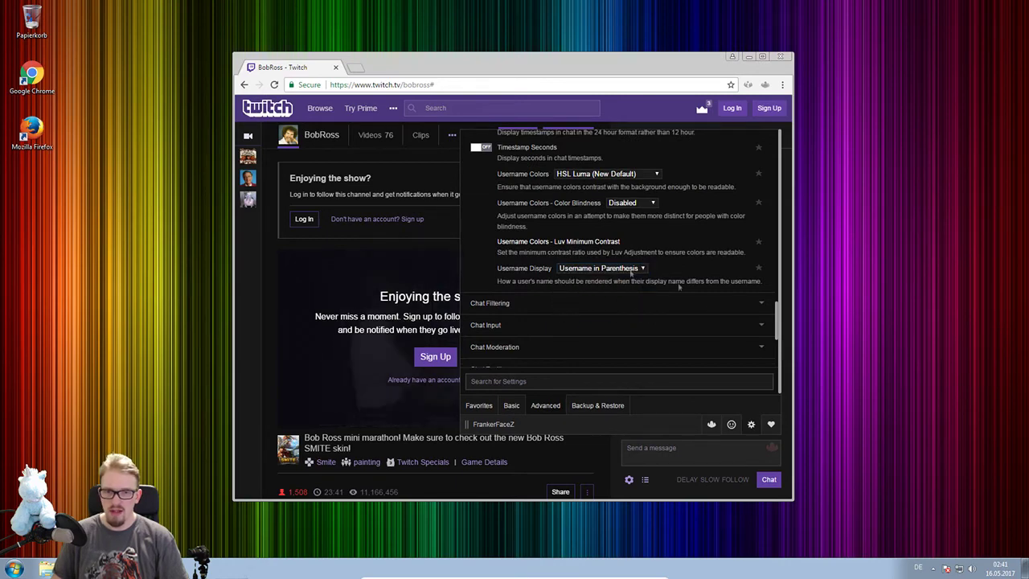
Expand the Chat Filtering section and review its settings, from whispered links and banned words to hosted channel subscriber notices
click(532, 302)
scroll(551, 293, up, 5)
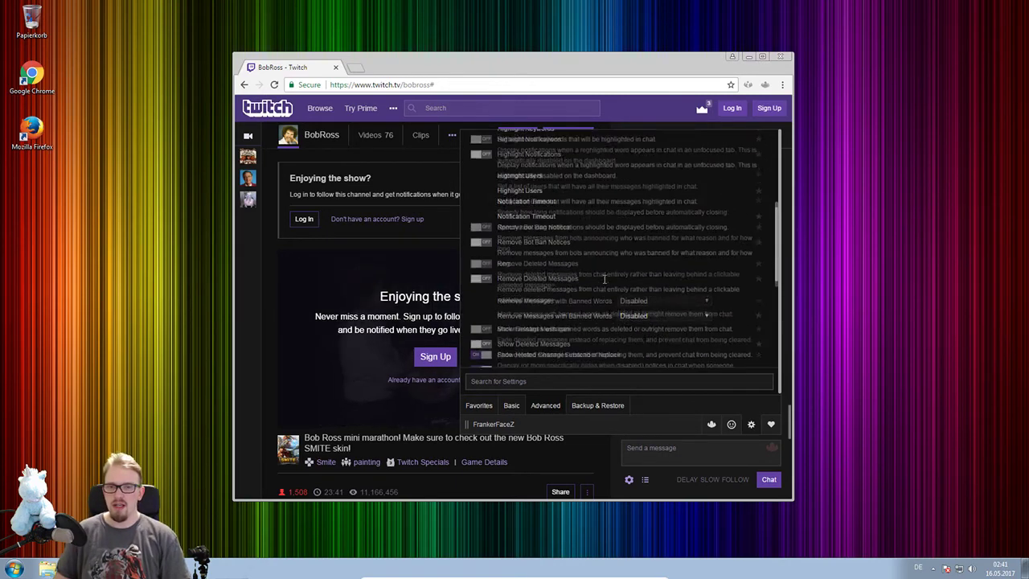
scroll(603, 281, down, 1)
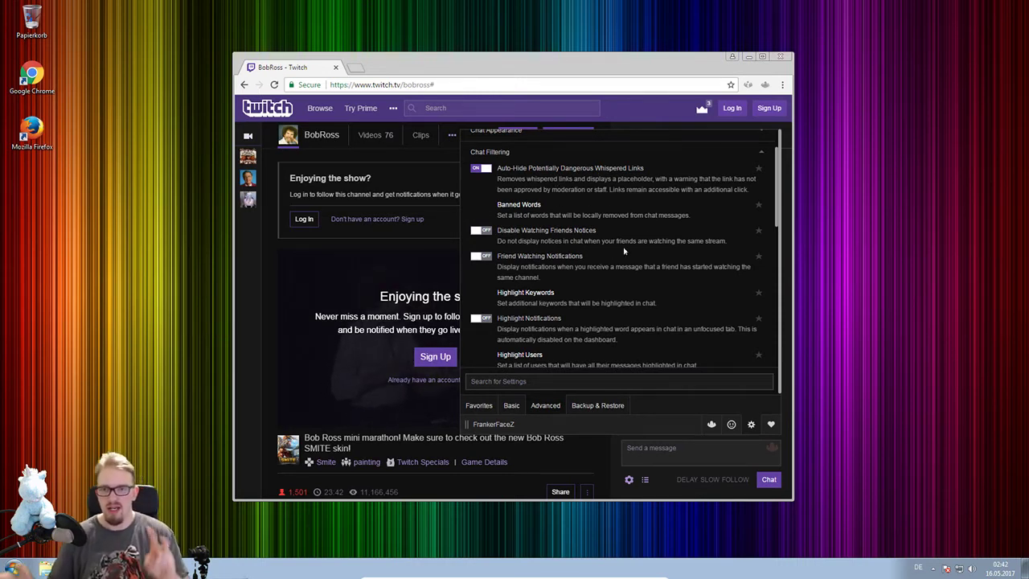
scroll(624, 252, down, 2)
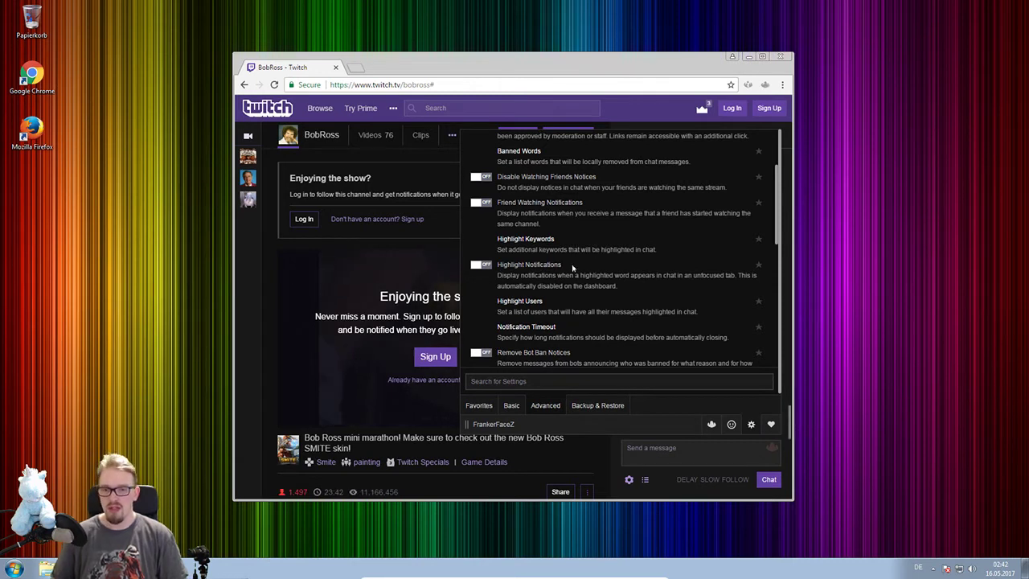
scroll(568, 265, down, 1)
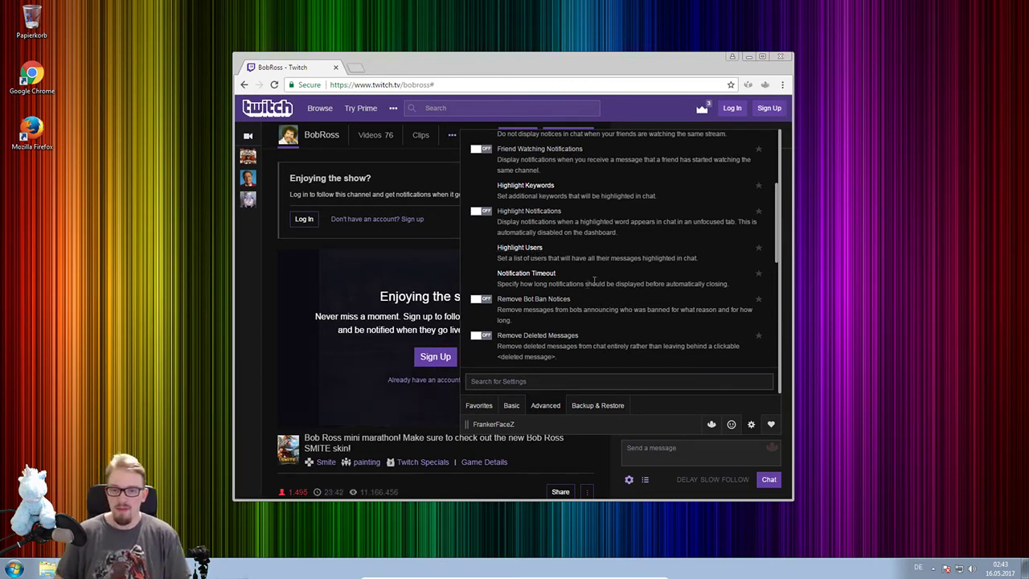
scroll(586, 283, down, 1)
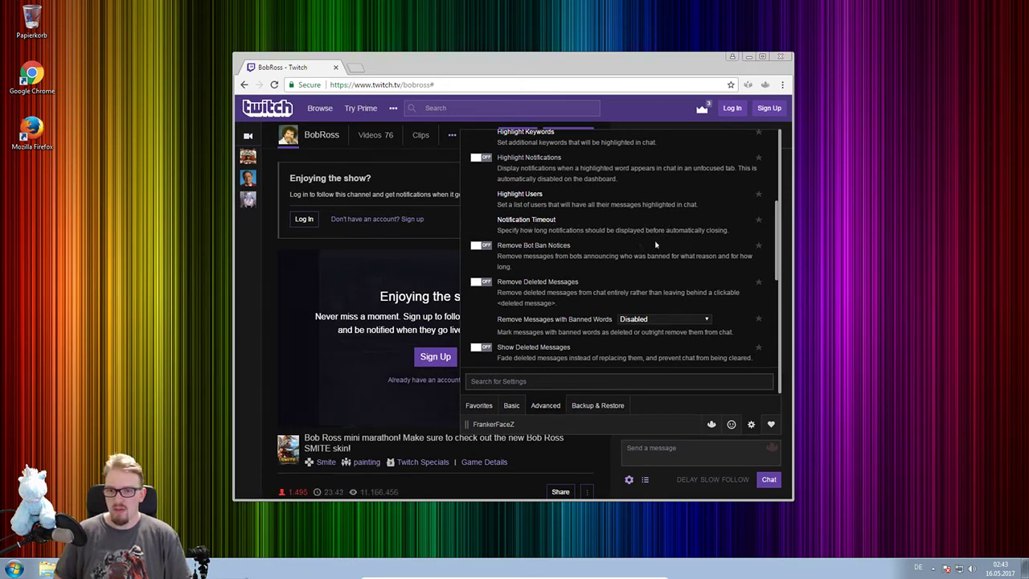
scroll(547, 256, down, 1)
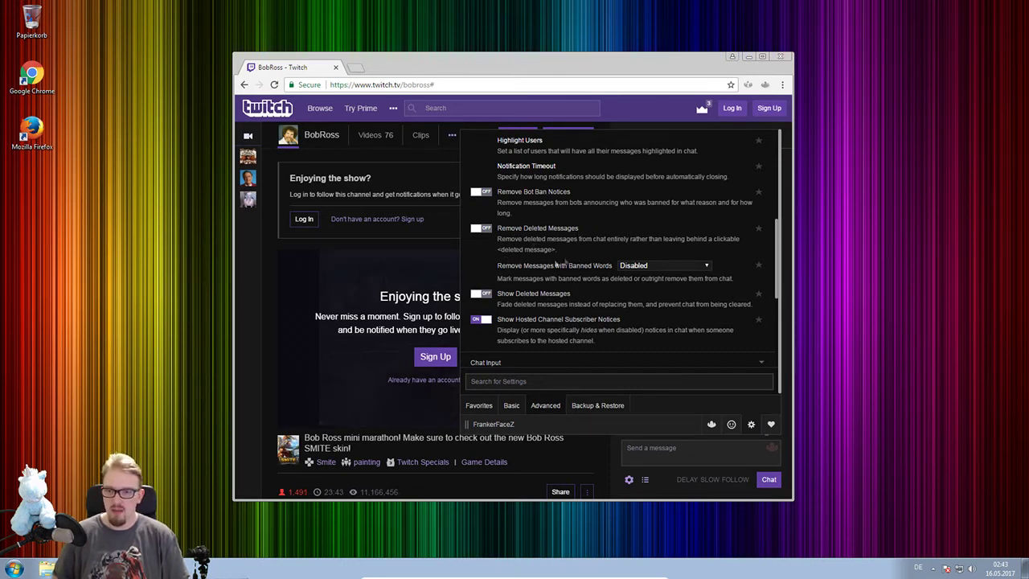
scroll(560, 261, down, 1)
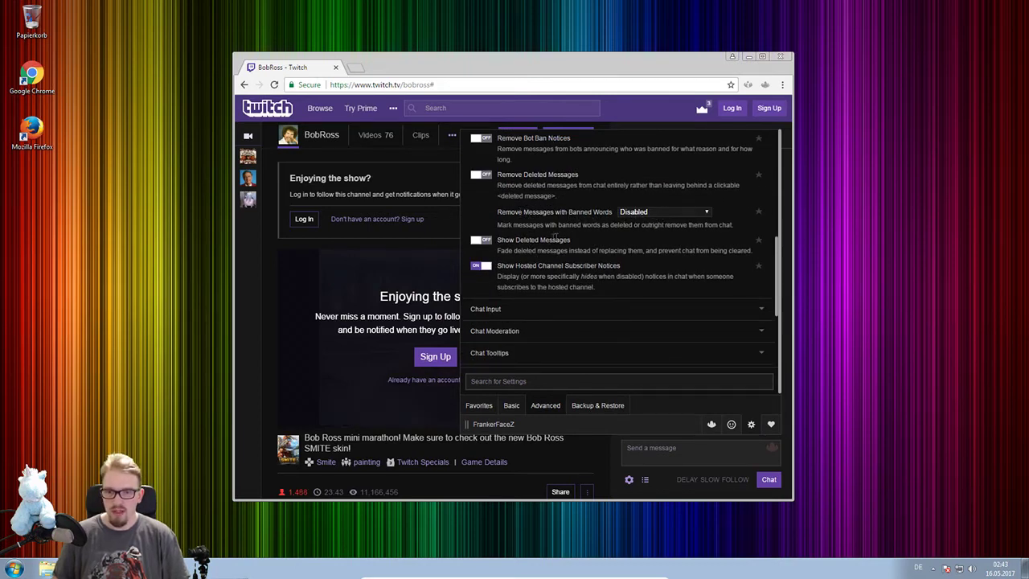
scroll(641, 225, up, 5)
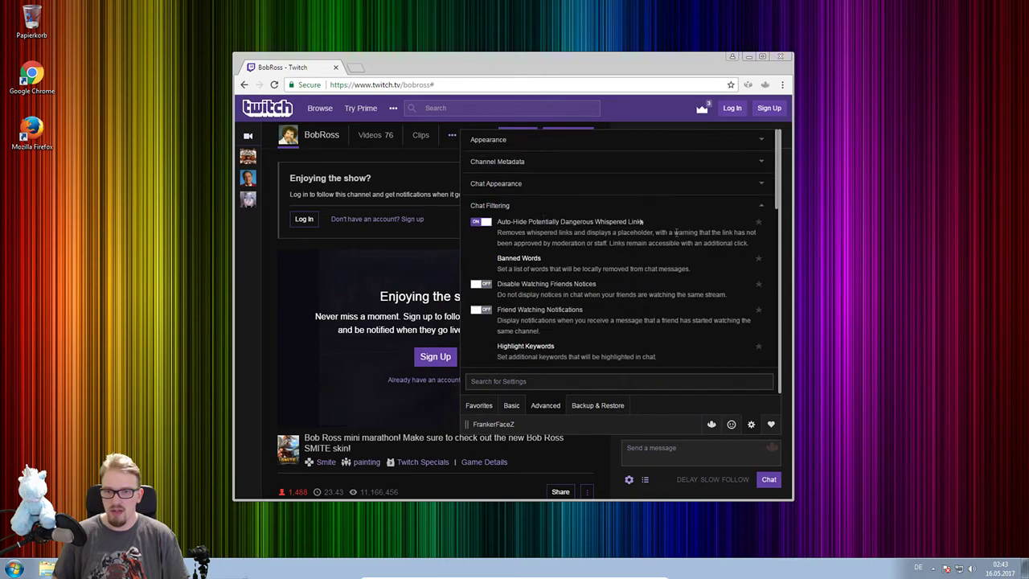
scroll(579, 265, down, 5)
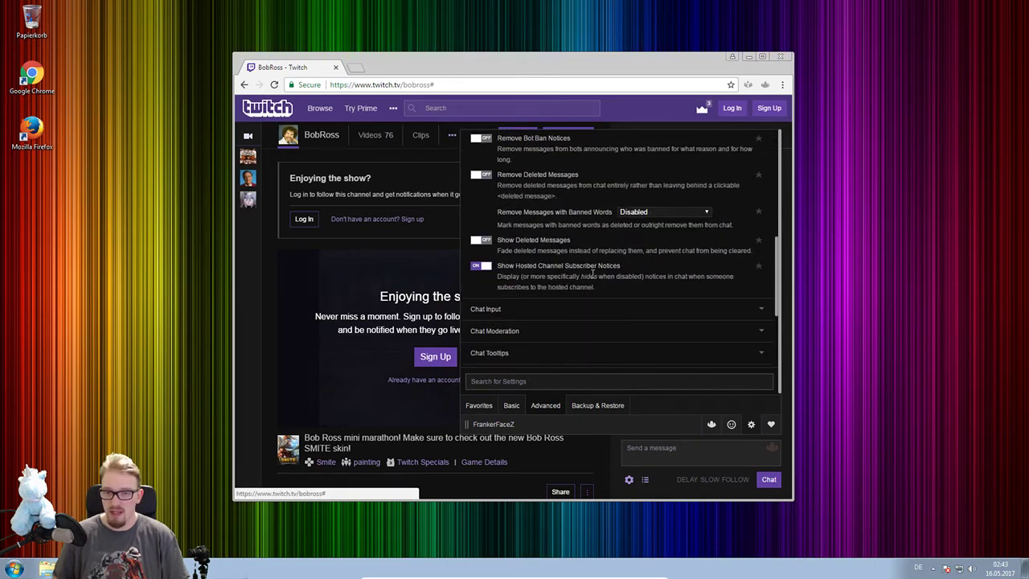
scroll(579, 258, up, 1)
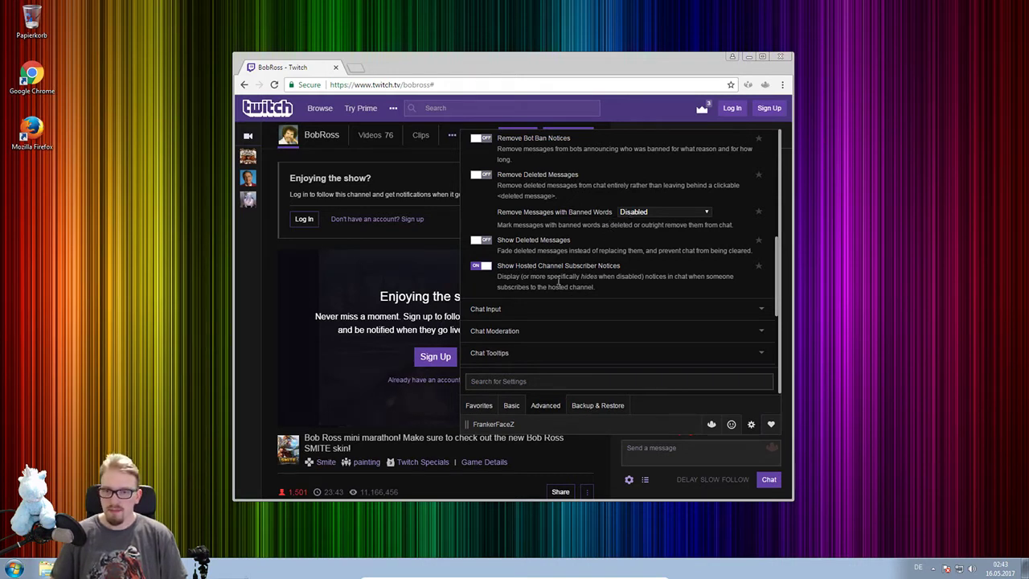
scroll(558, 281, down, 1)
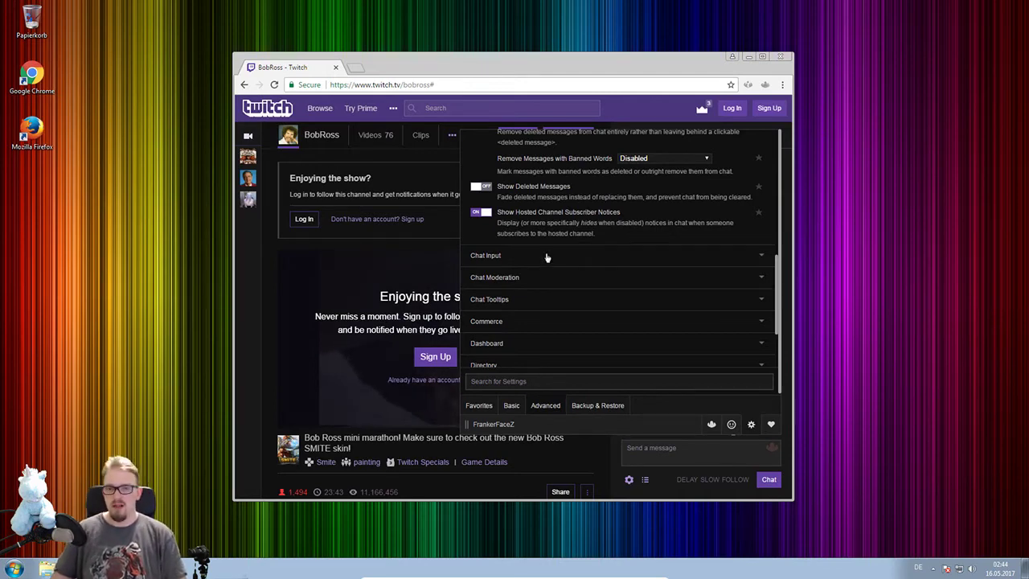
Expand the Chat Input section and examine its input history and emoji settings alongside the chat message box
click(577, 257)
scroll(562, 241, up, 2)
scroll(563, 241, up, 3)
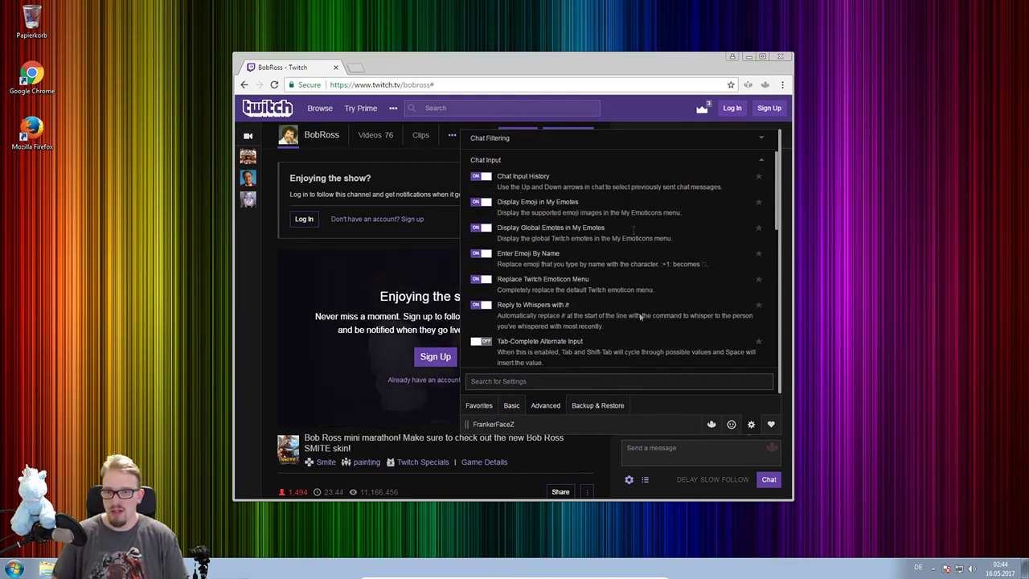
click(660, 452)
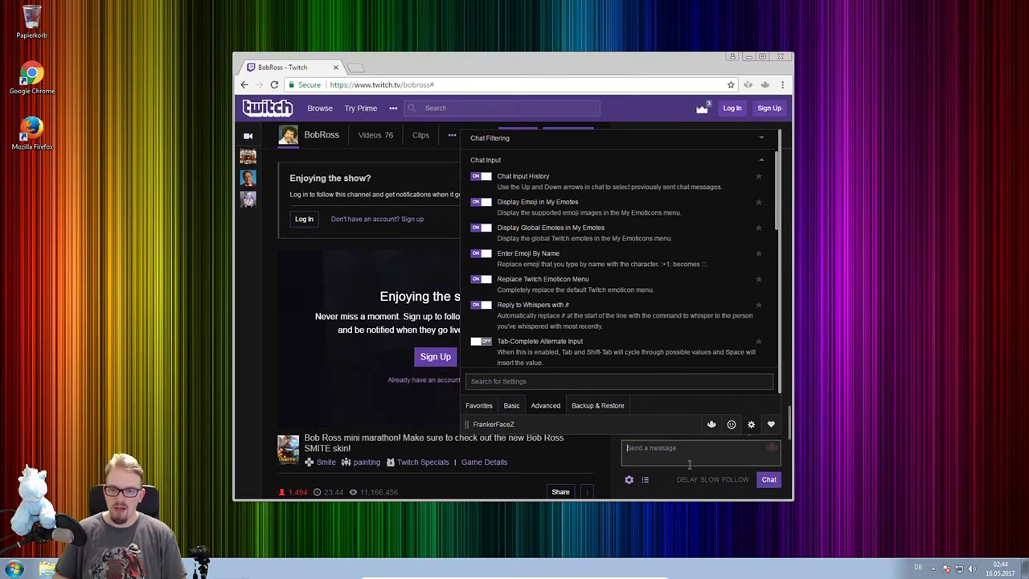
click(583, 203)
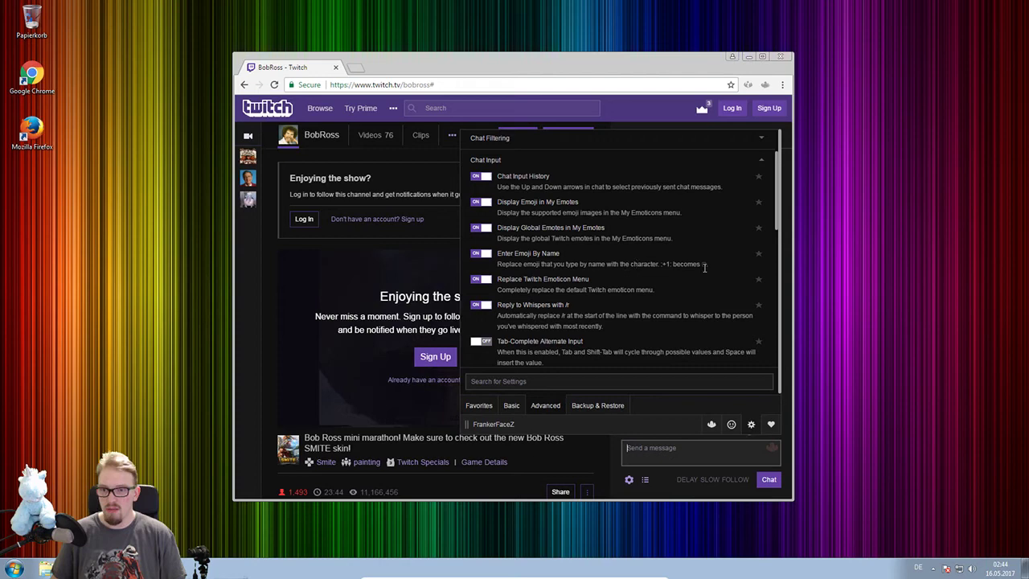
Turn Replace Twitch Emoticon Menu off and back on to compare the emoticon icon in the message box
scroll(567, 286, down, 1)
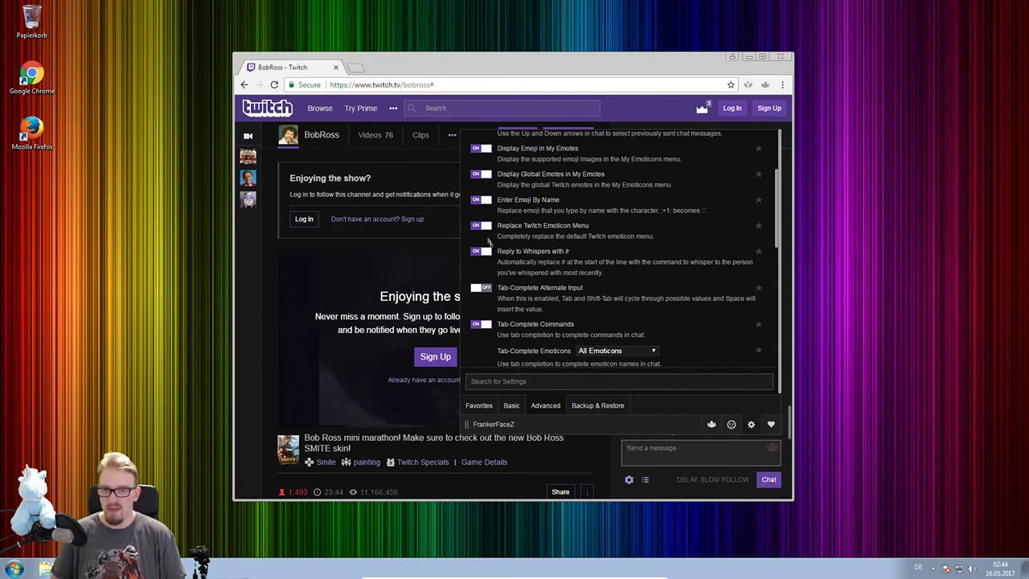
click(481, 225)
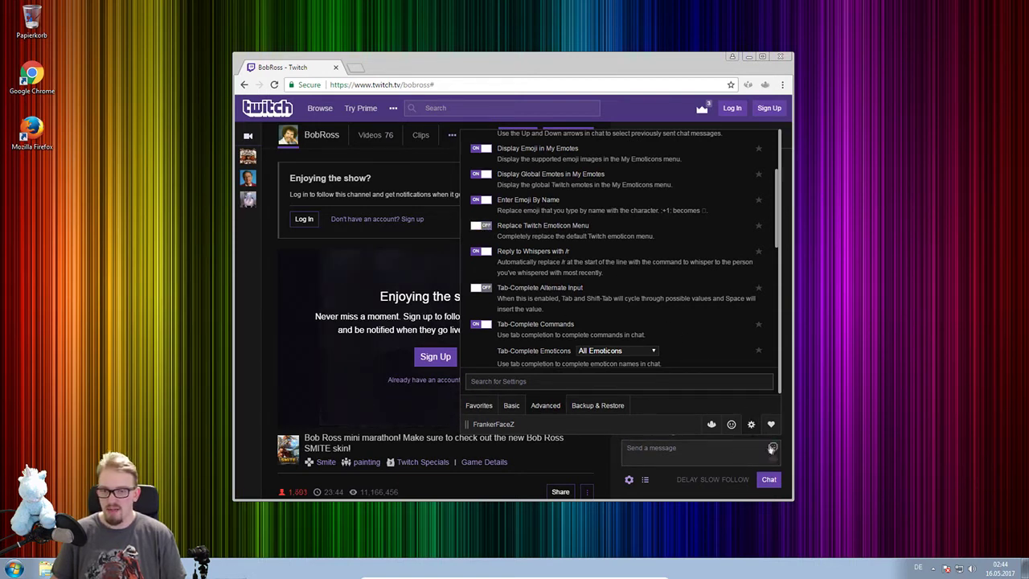
click(481, 226)
Review the whisper reply and tab-completion settings in Chat Input, and view the Tab-Complete Emoticons choices while keeping All Emoticons
scroll(483, 227, down, 1)
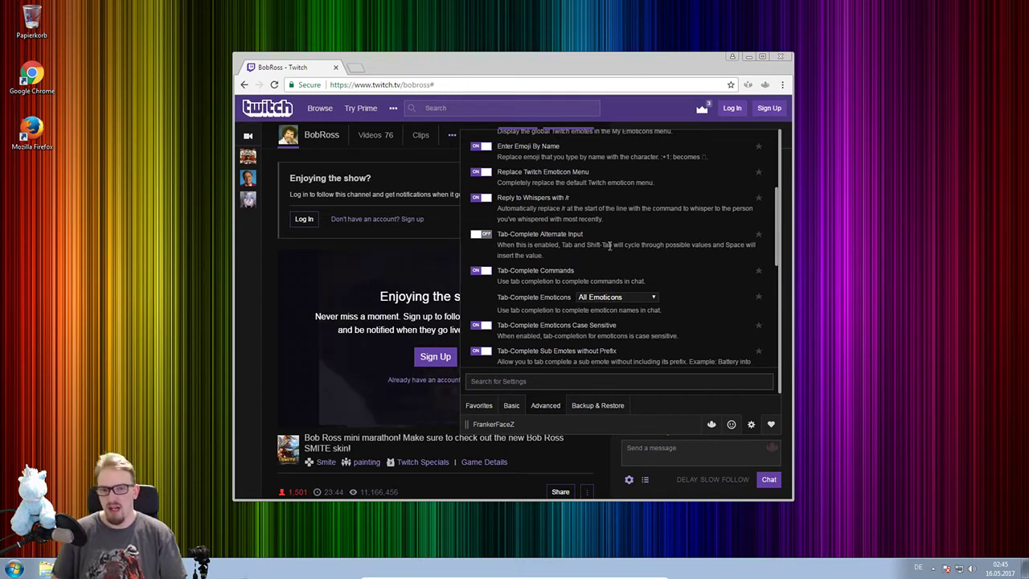
scroll(609, 246, down, 1)
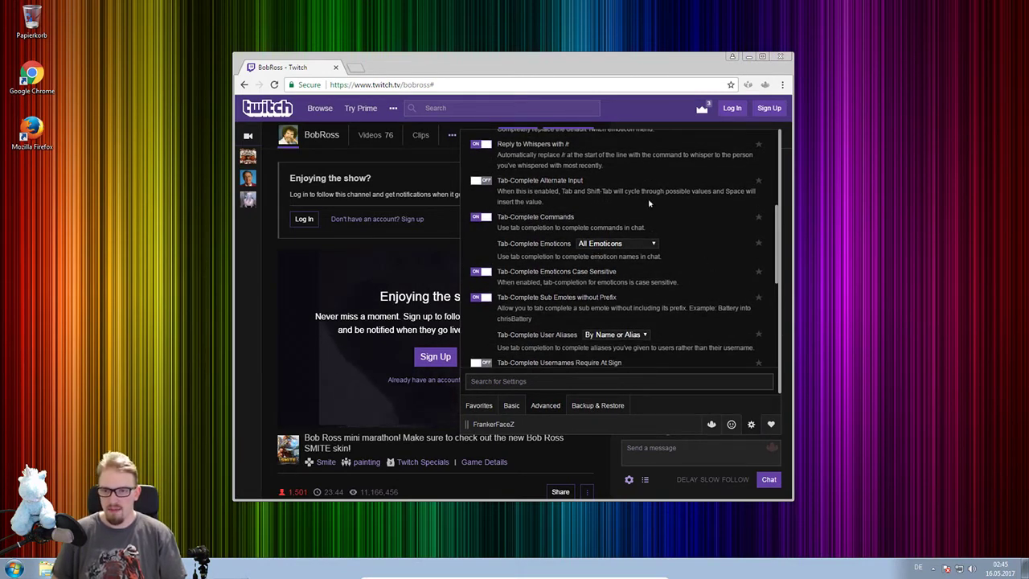
scroll(601, 198, down, 1)
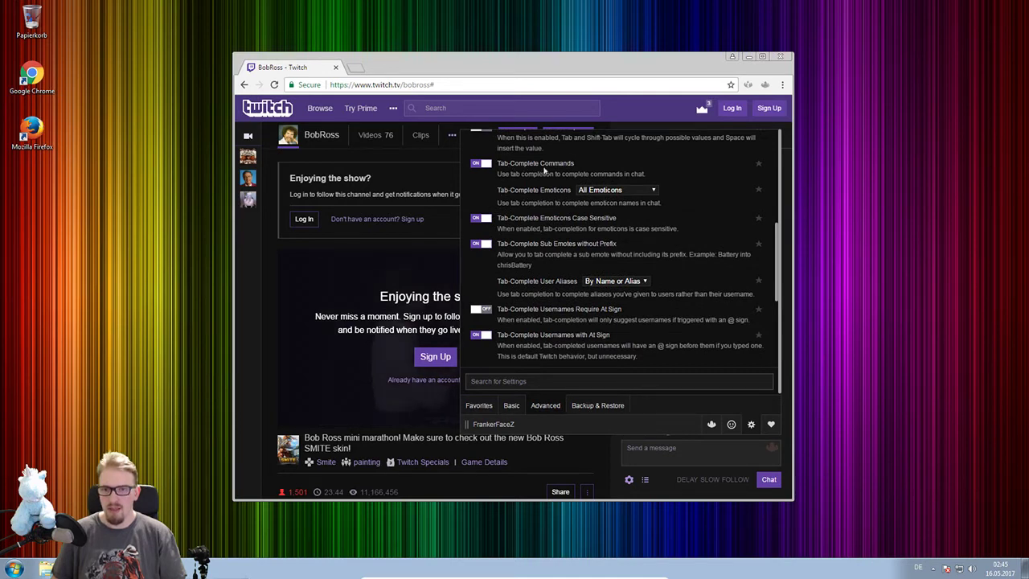
click(634, 191)
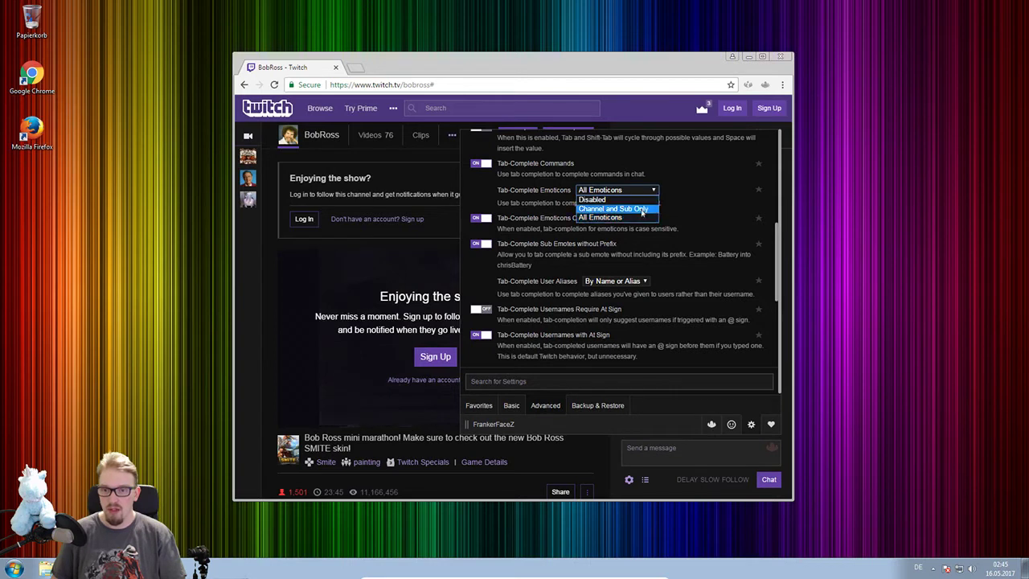
click(650, 193)
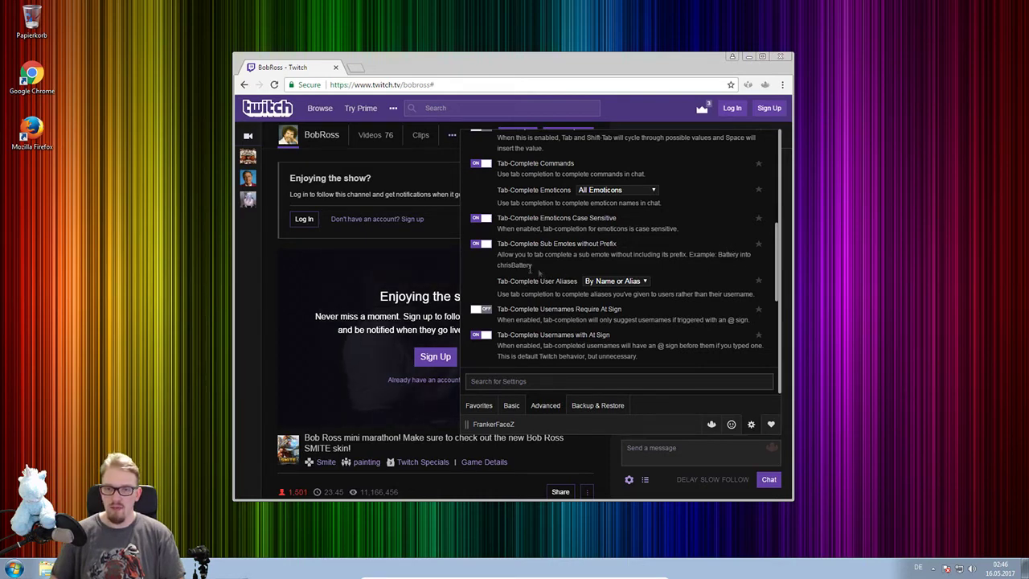
scroll(567, 267, down, 1)
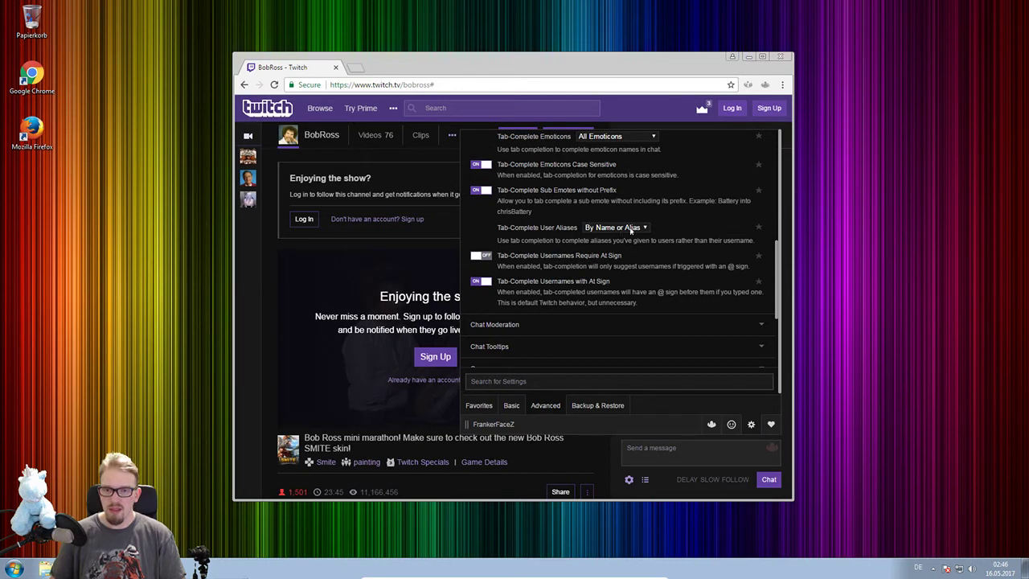
scroll(666, 234, down, 1)
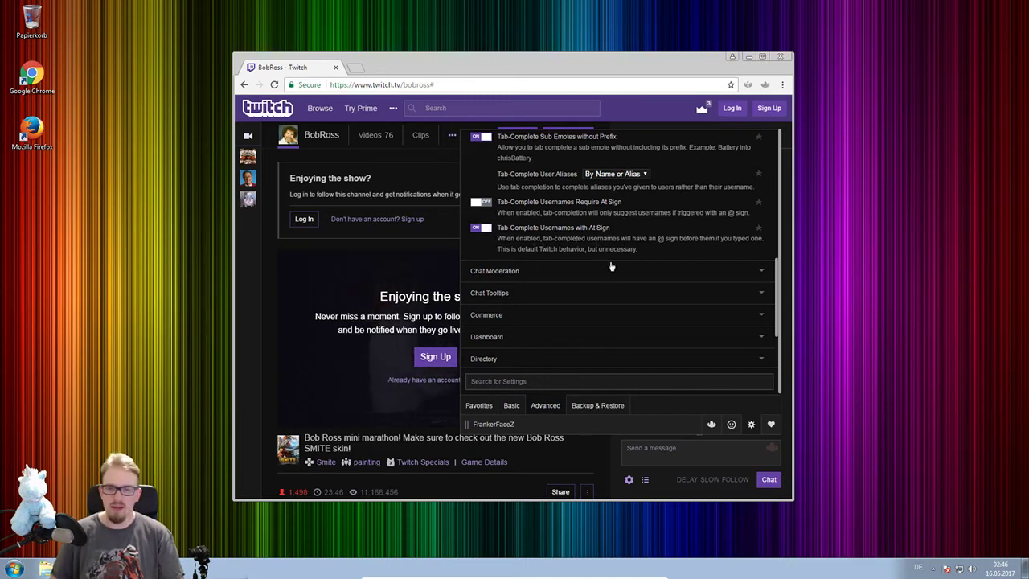
Expand the Chat Moderation section, review its first settings, and view the Command Aliases dialog without adding any aliases
click(558, 274)
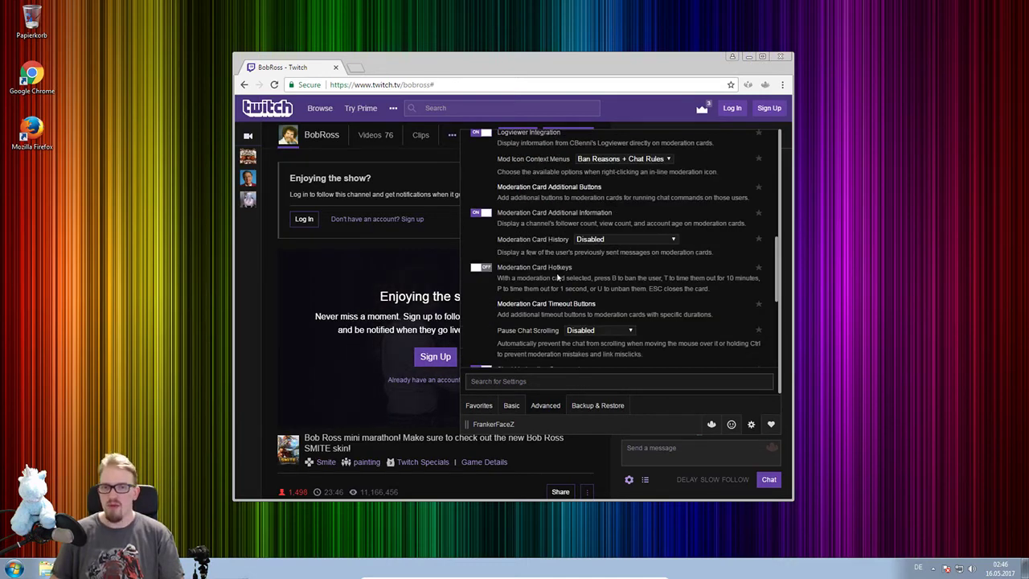
scroll(558, 275, up, 3)
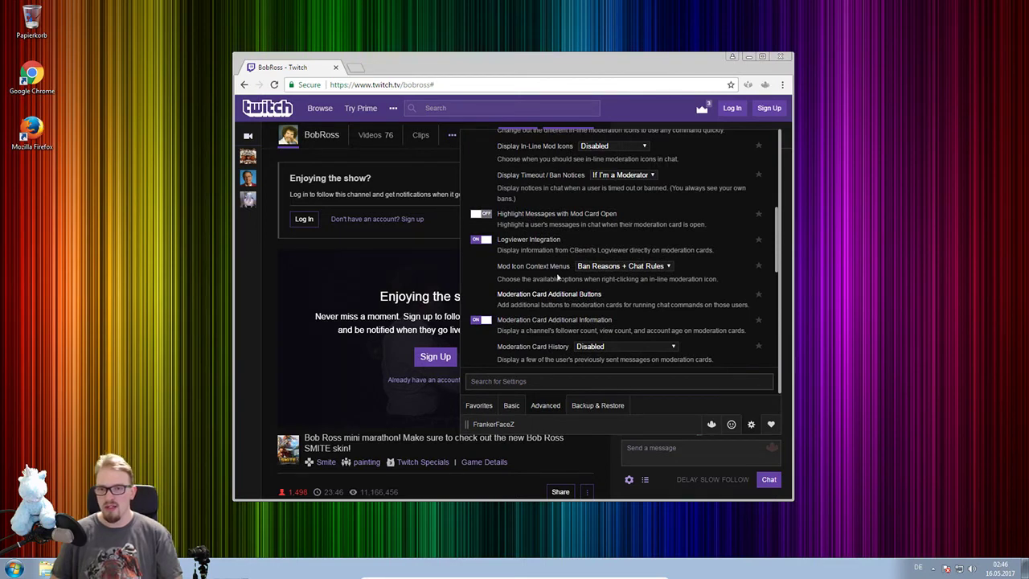
scroll(558, 276, up, 4)
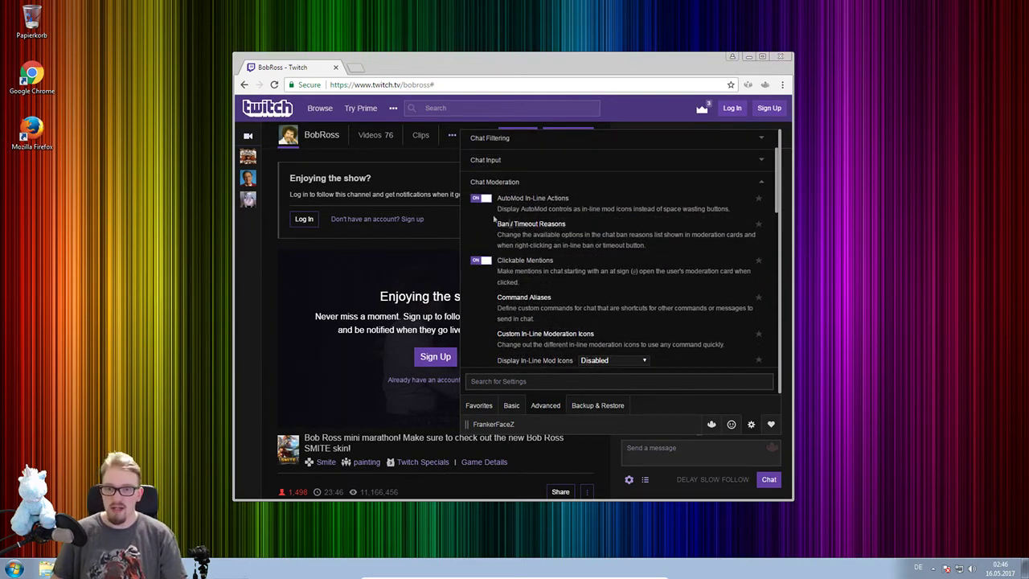
scroll(571, 205, down, 1)
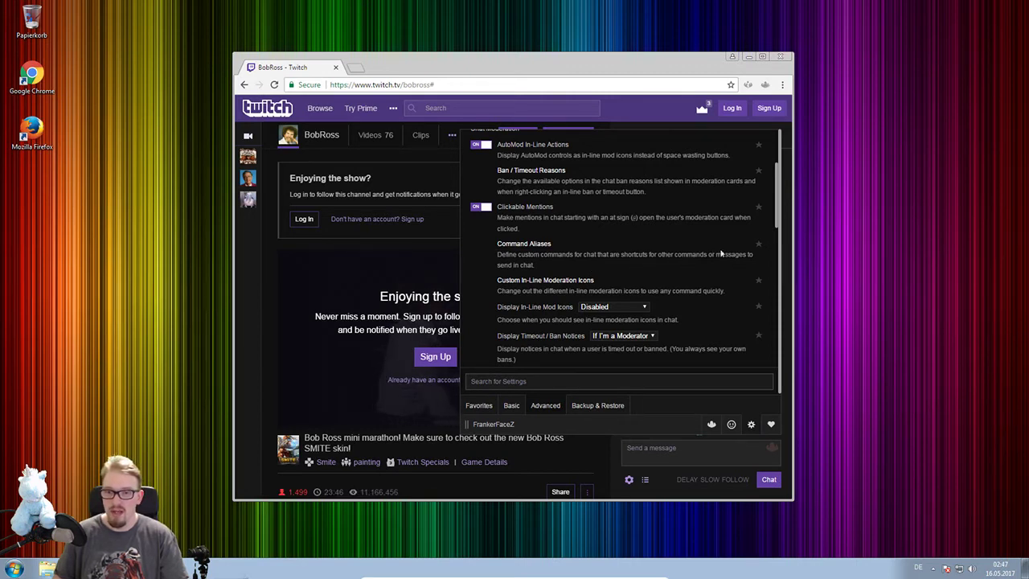
click(536, 244)
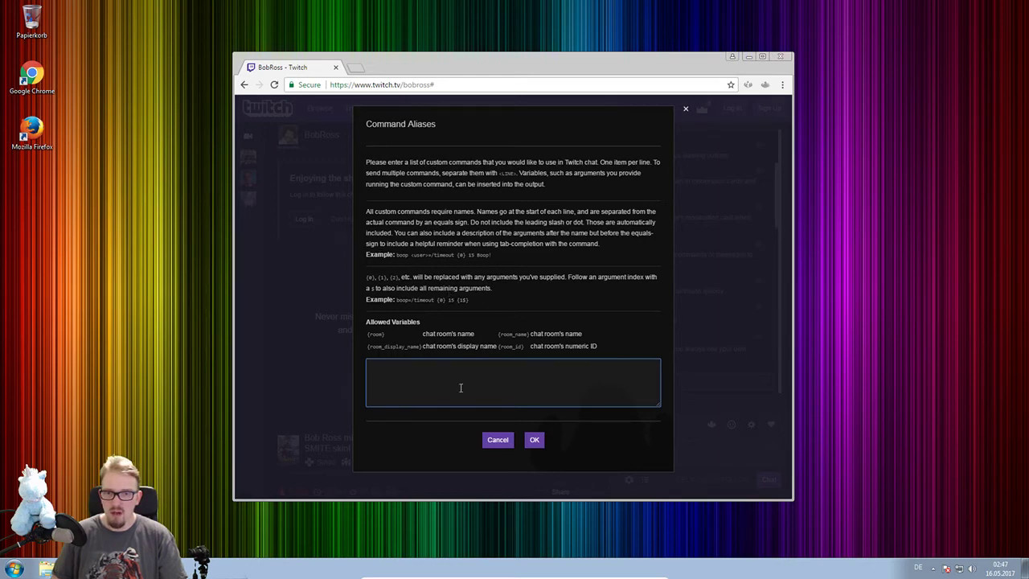
click(533, 440)
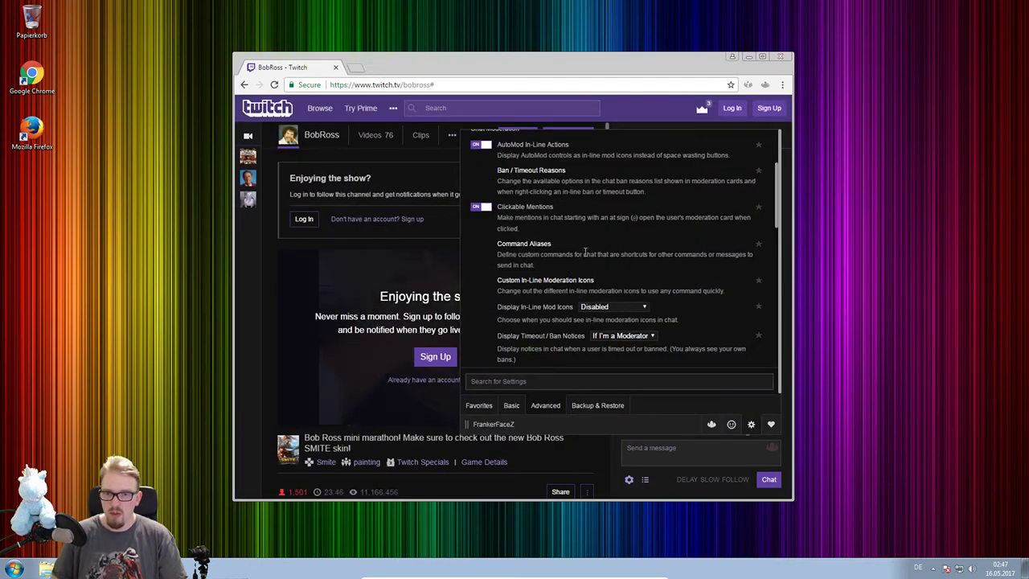
Review the in-line moderation icon settings and view the Display Timeout / Ban Notices choices, keeping If I'm a Moderator
scroll(584, 253, down, 2)
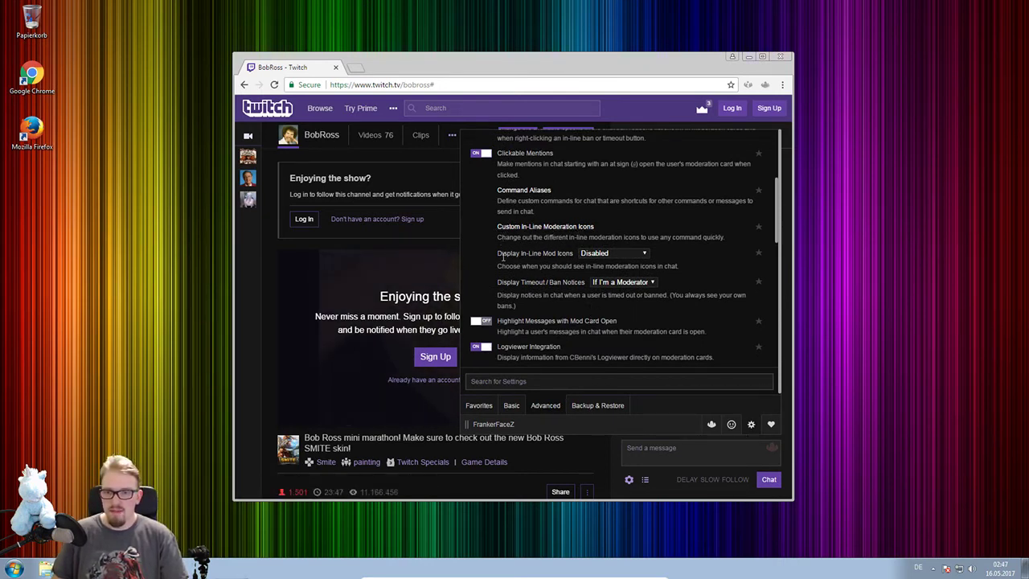
scroll(623, 260, down, 1)
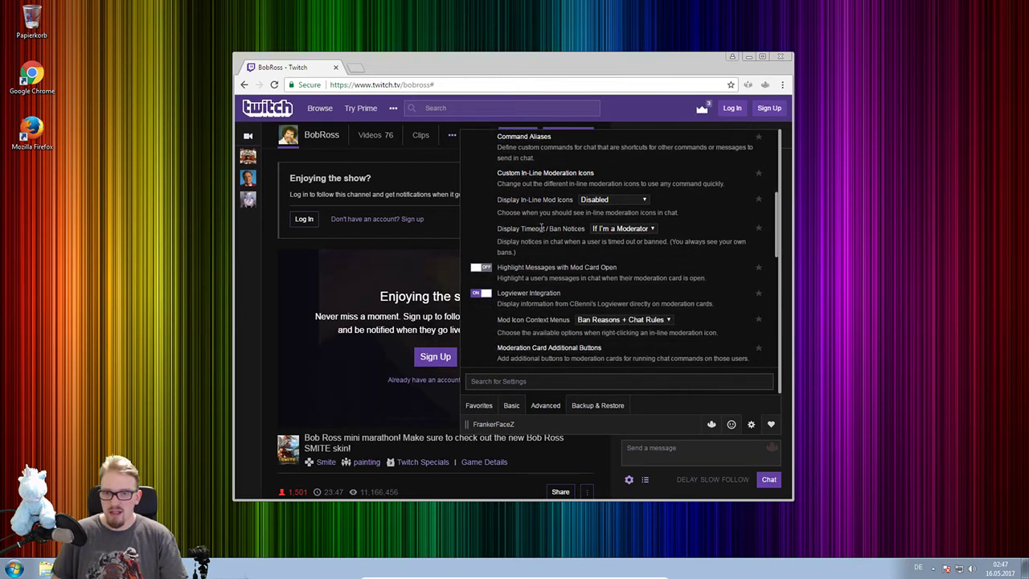
click(645, 229)
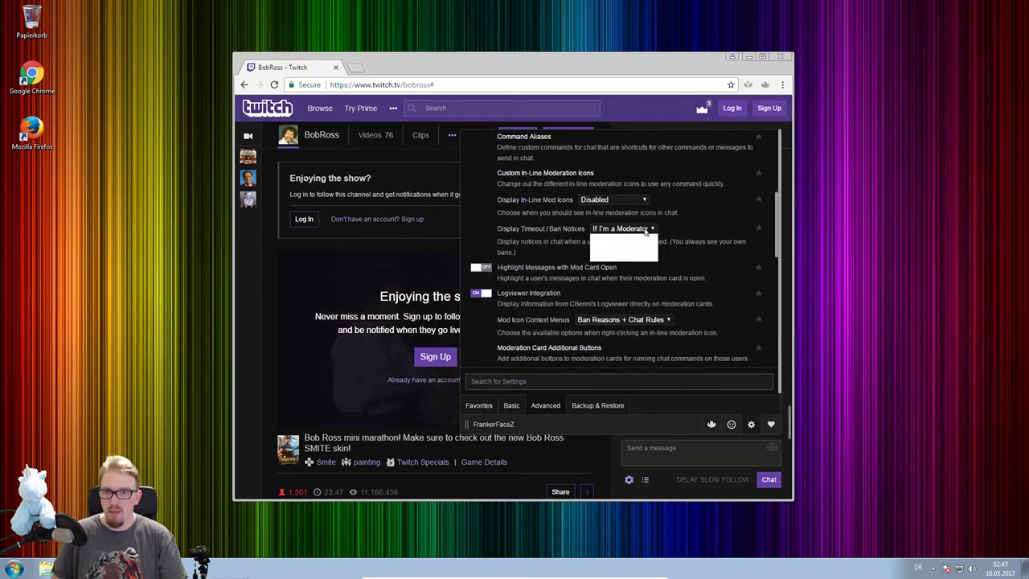
click(580, 239)
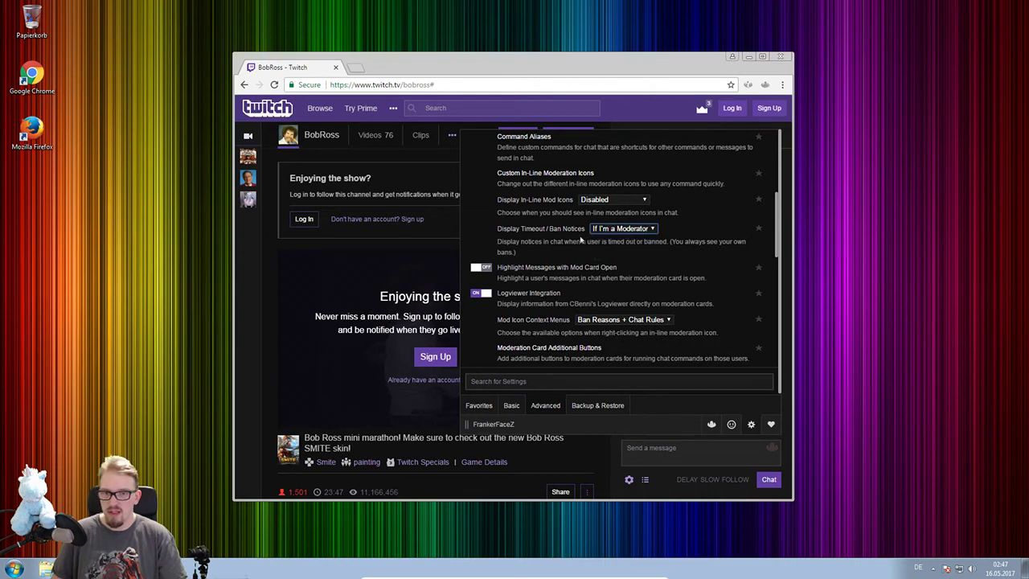
Review the Logviewer and mod icon settings, and view the Moderation Card Additional Buttons dialog without adding any buttons
scroll(555, 236, down, 1)
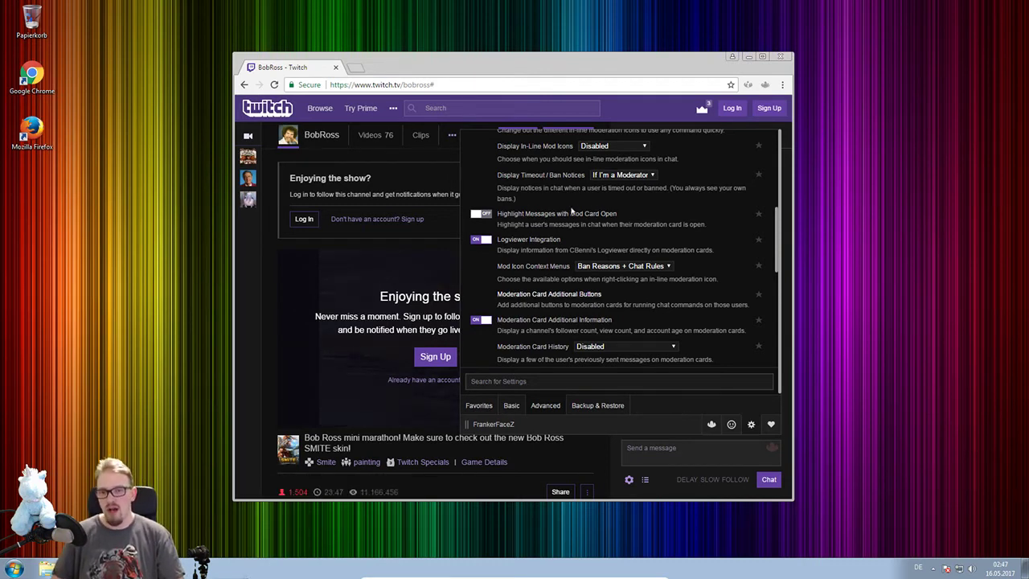
scroll(610, 213, down, 1)
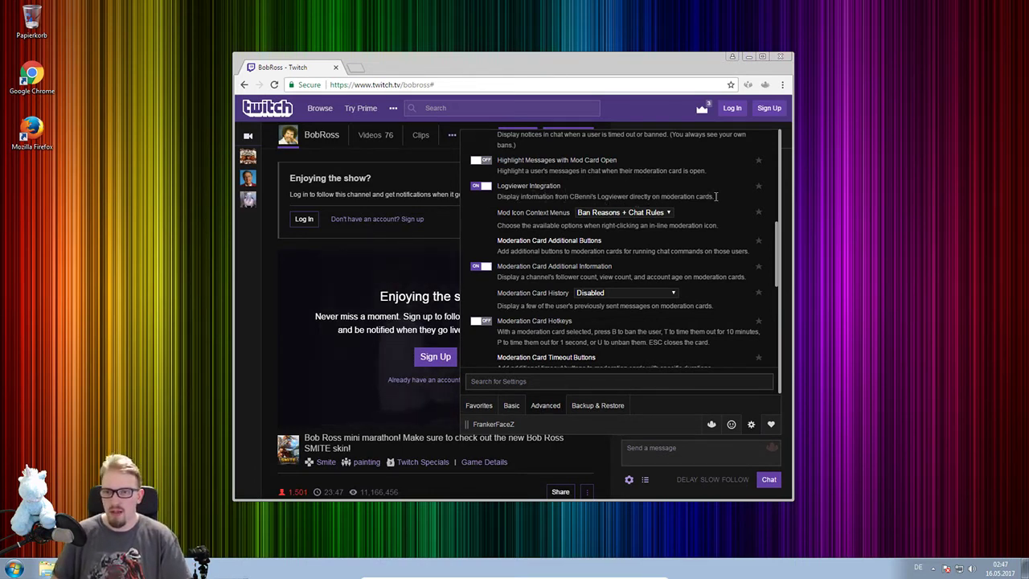
scroll(562, 216, down, 1)
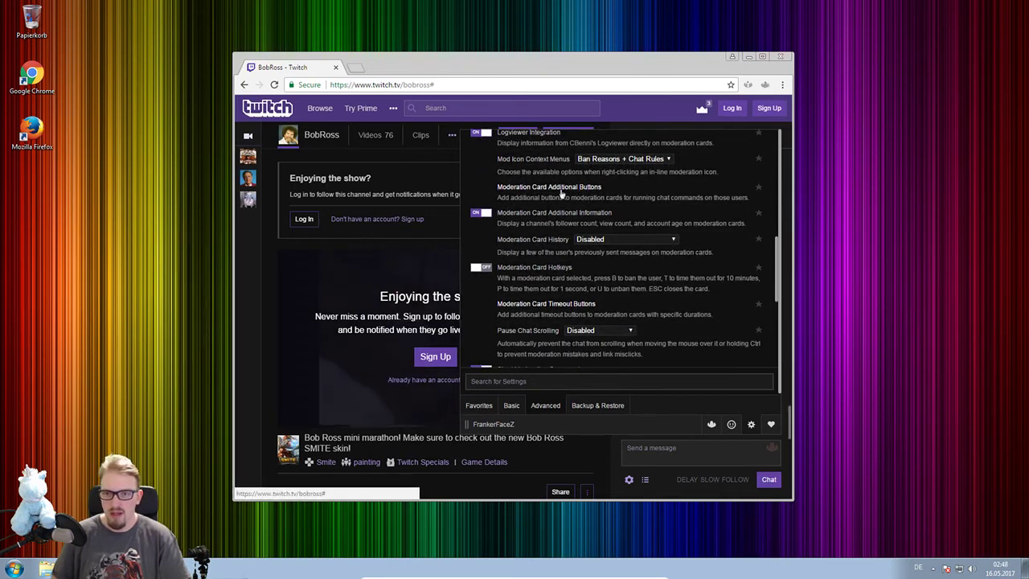
click(564, 194)
click(498, 409)
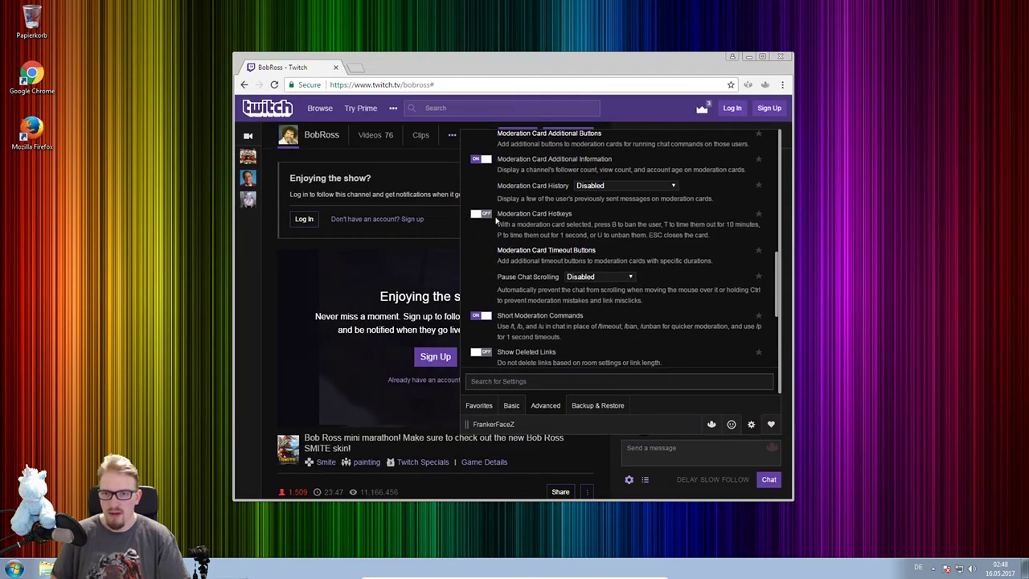
Review the remaining Chat Moderation settings, from card hotkeys to deleted links, and view the Pause Chat Scrolling choices while keeping Disabled
scroll(543, 225, down, 1)
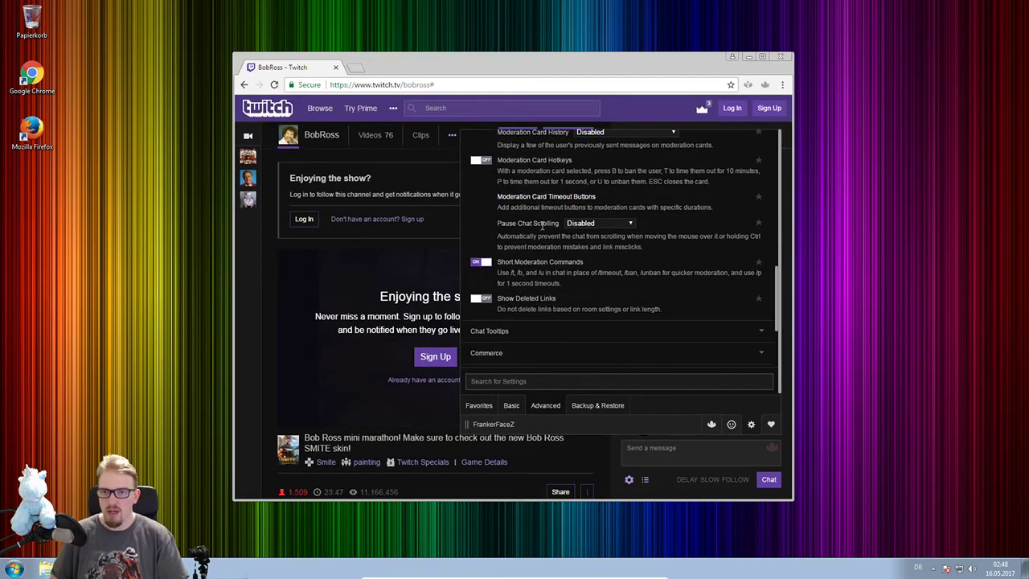
scroll(531, 225, up, 1)
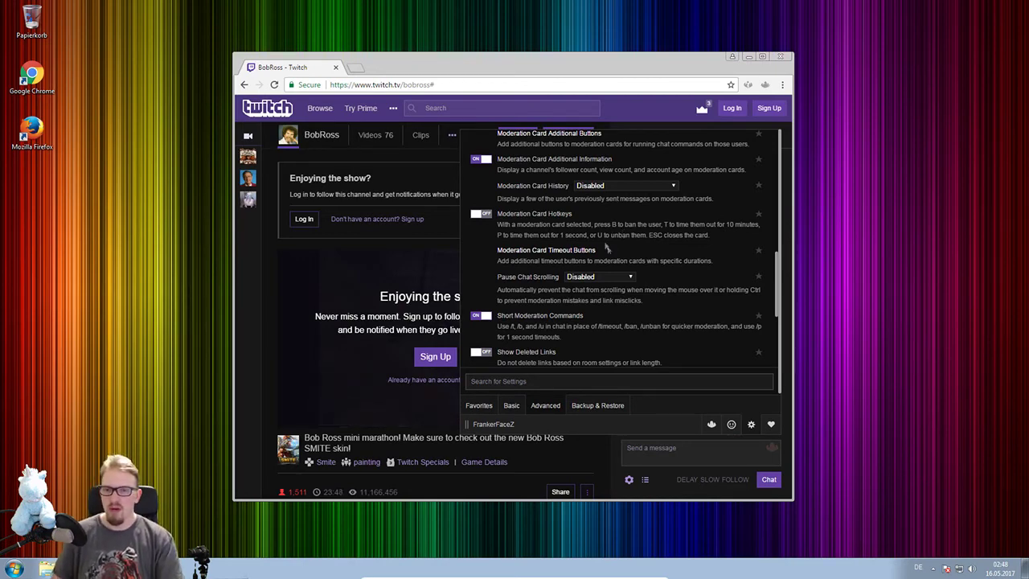
scroll(646, 242, down, 1)
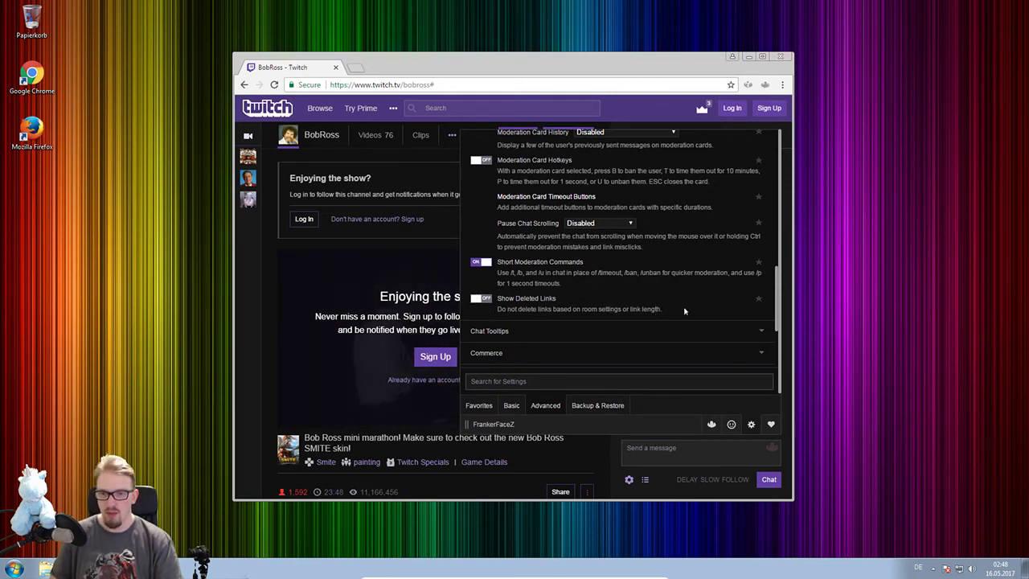
scroll(634, 318, down, 1)
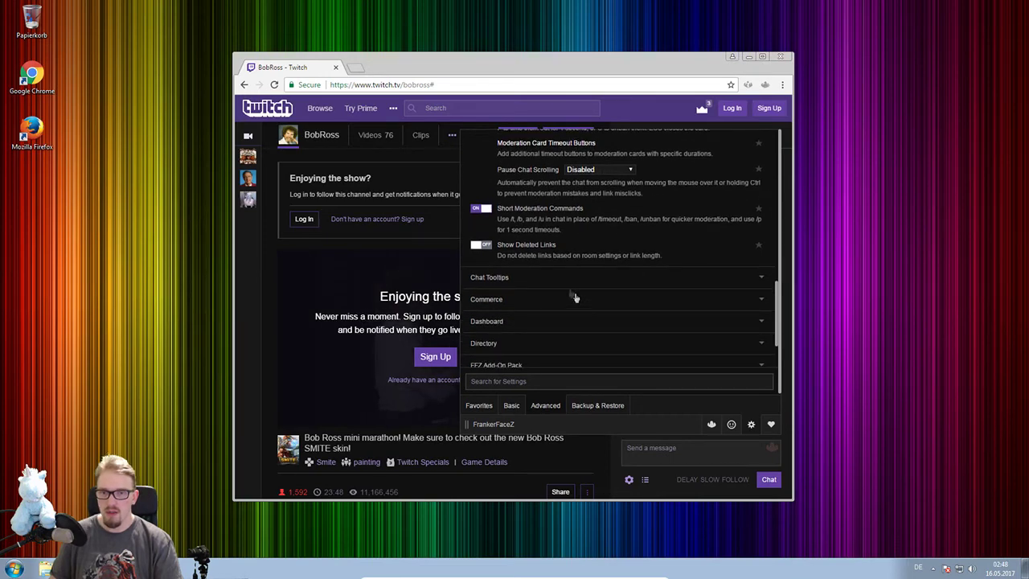
scroll(571, 294, up, 1)
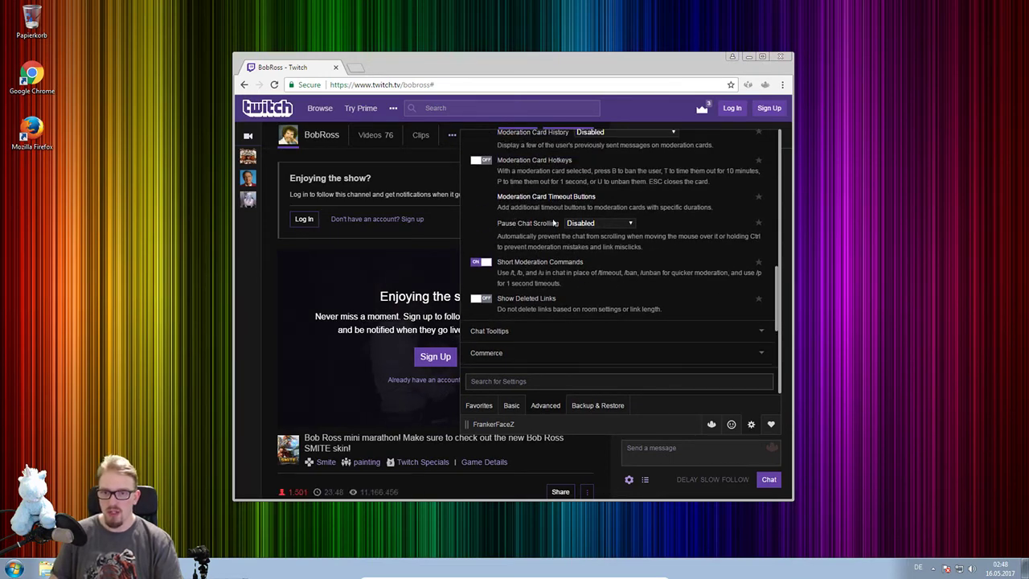
click(595, 222)
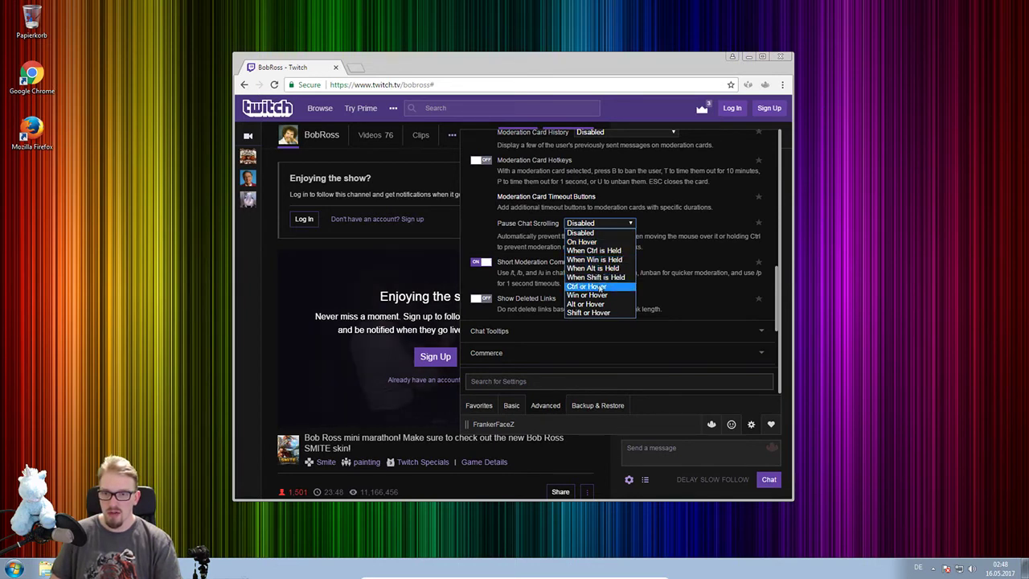
click(616, 227)
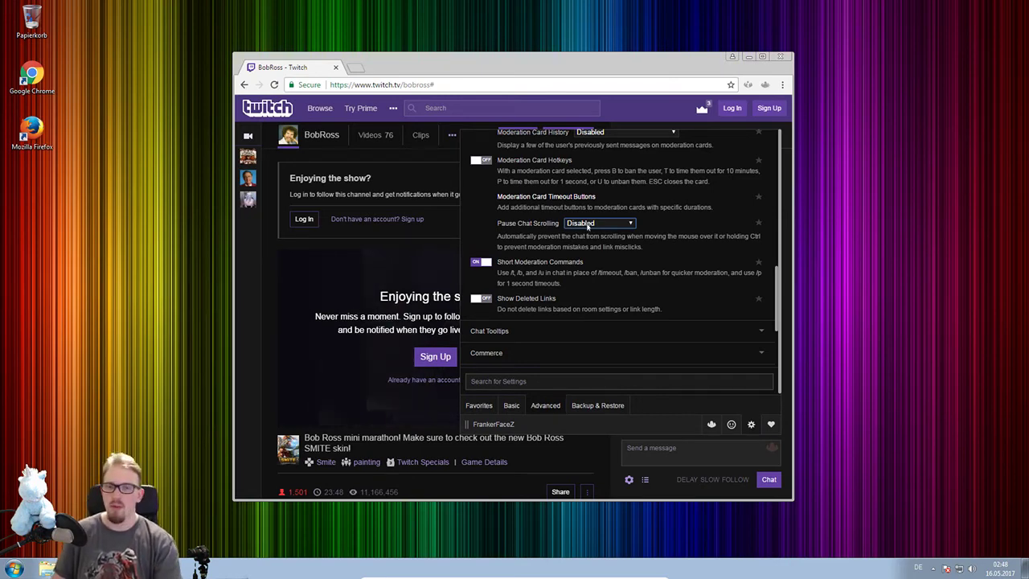
Expand the Chat Tooltips section and examine its preview settings, highlighting Image Preview - All Domains and its IP address leak warning
scroll(675, 256, down, 3)
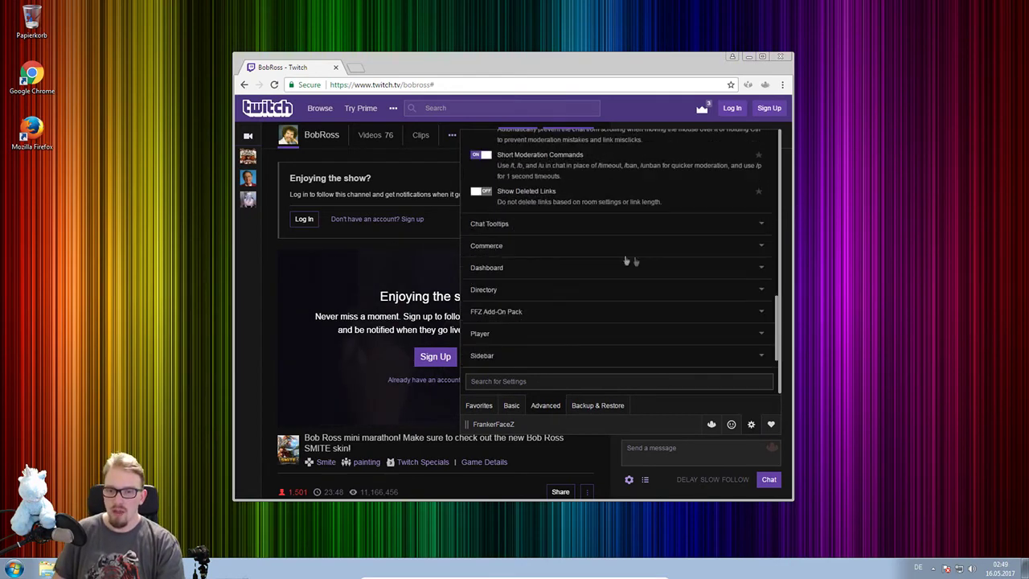
click(545, 225)
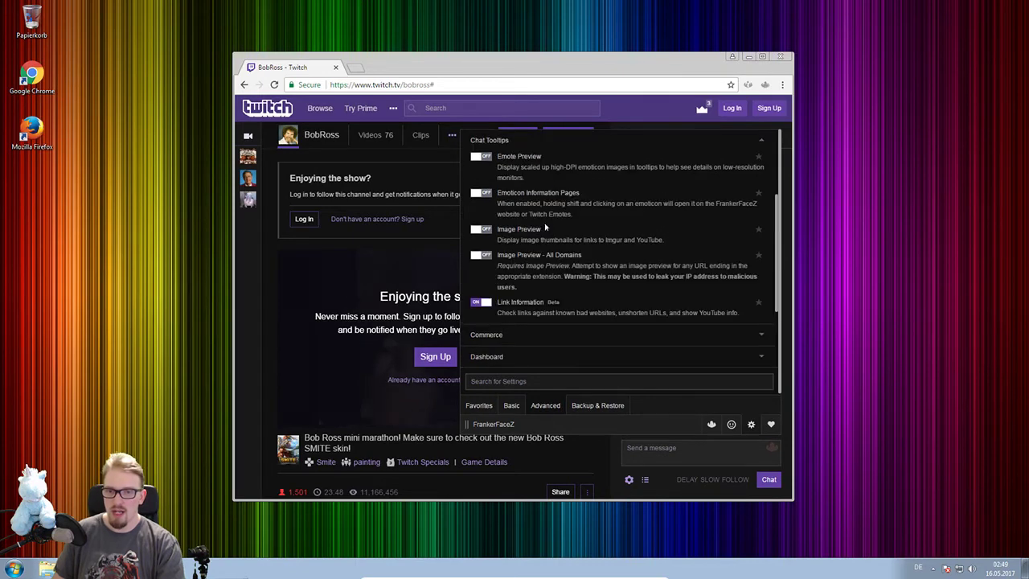
scroll(556, 229, up, 1)
scroll(555, 230, down, 1)
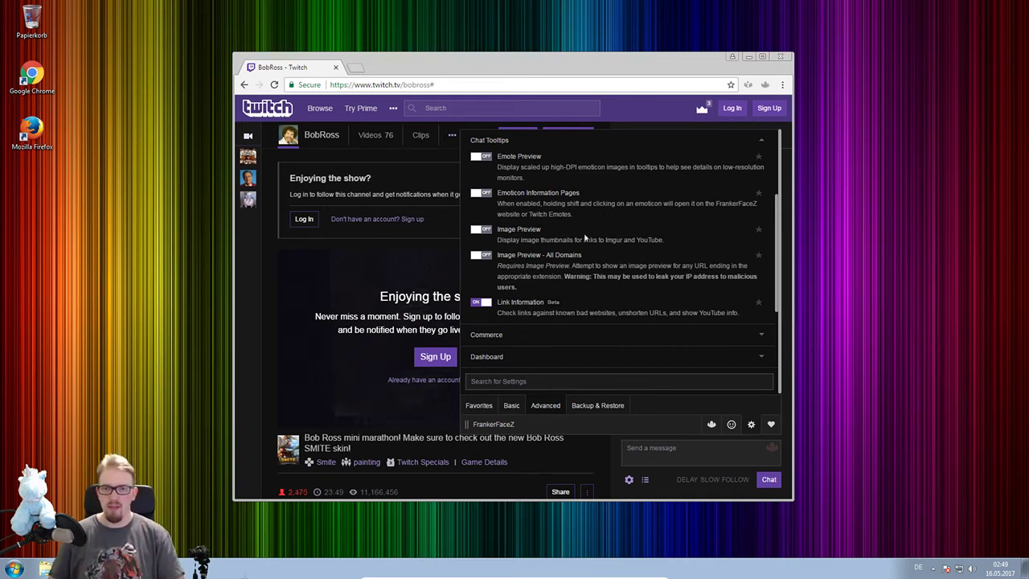
drag(496, 258, 589, 259)
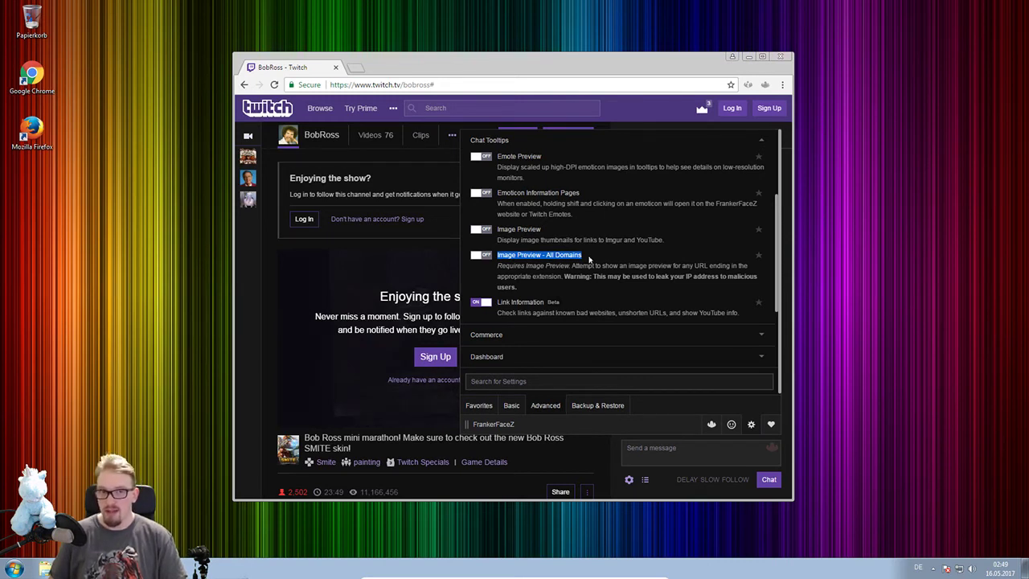
click(589, 258)
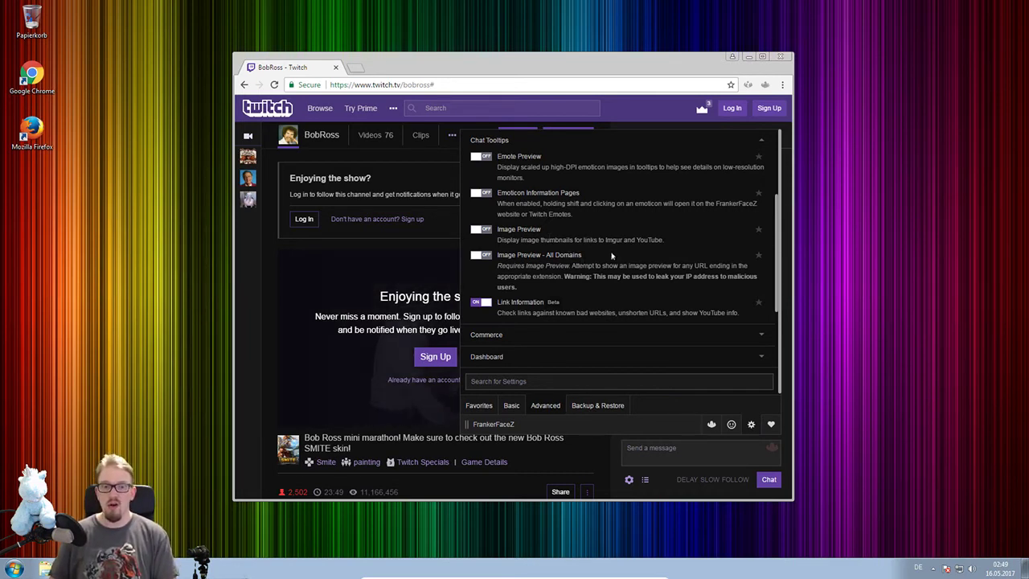
drag(564, 276, 592, 288)
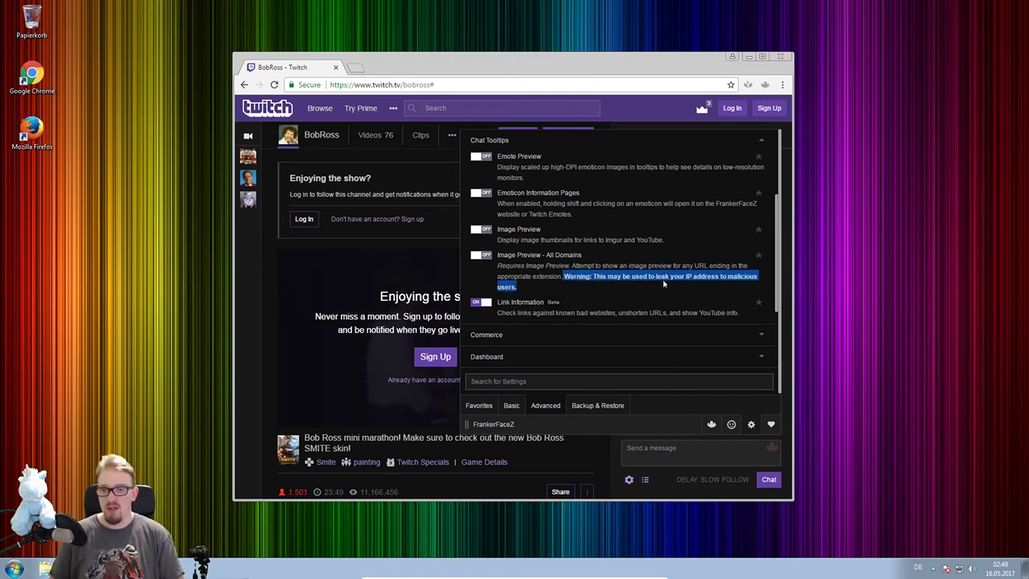
click(537, 295)
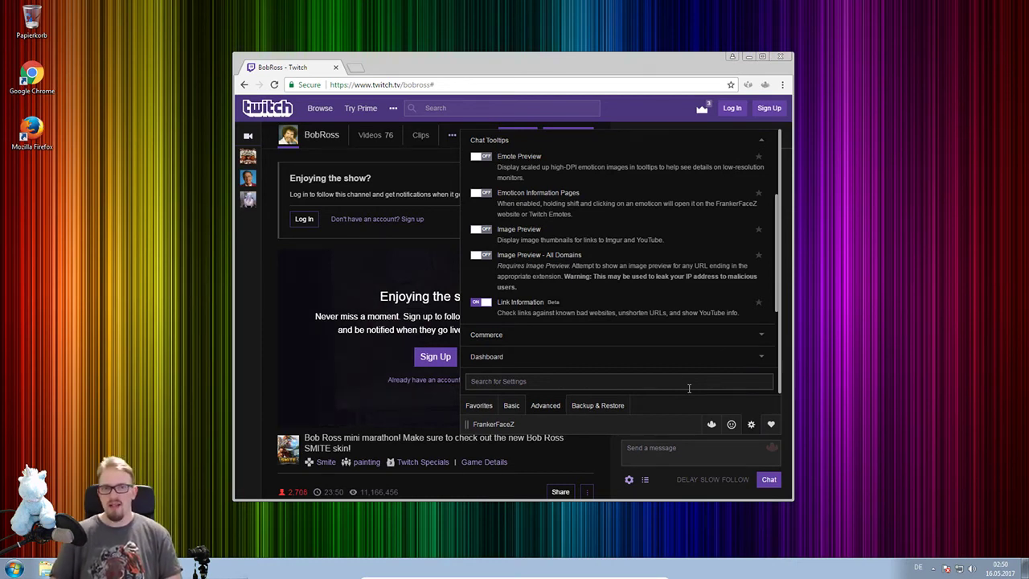
Expand the Commerce section and try Never for Display Commerce Bar before setting it to When Revenue is Shared, with the channel's commerce bar in view
click(617, 342)
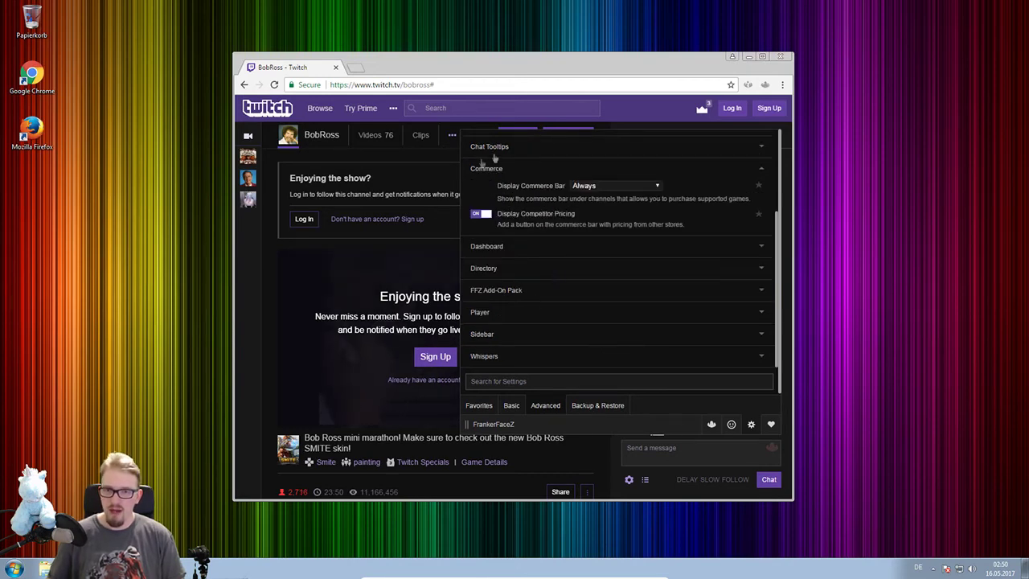
scroll(329, 341, down, 2)
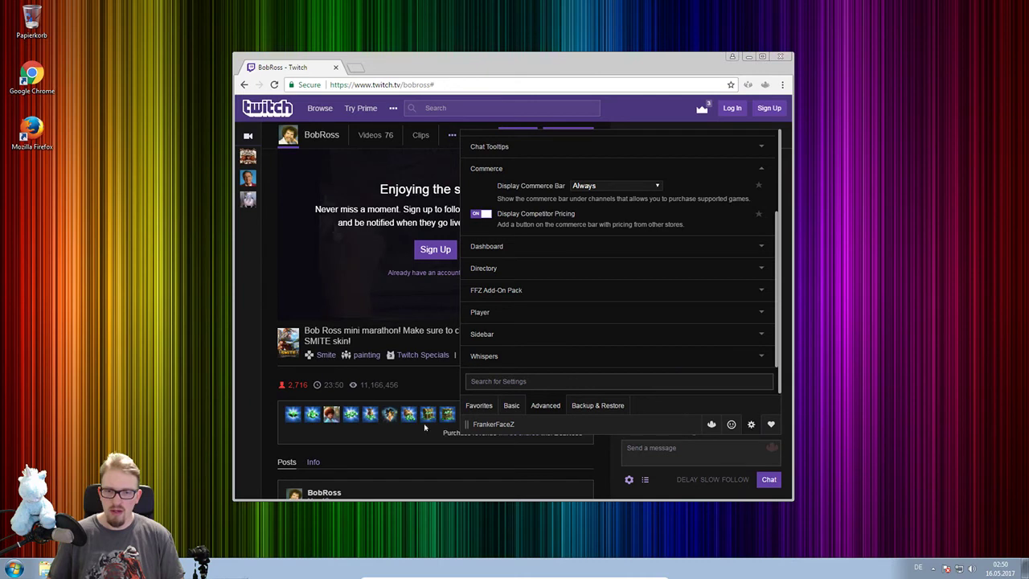
click(595, 190)
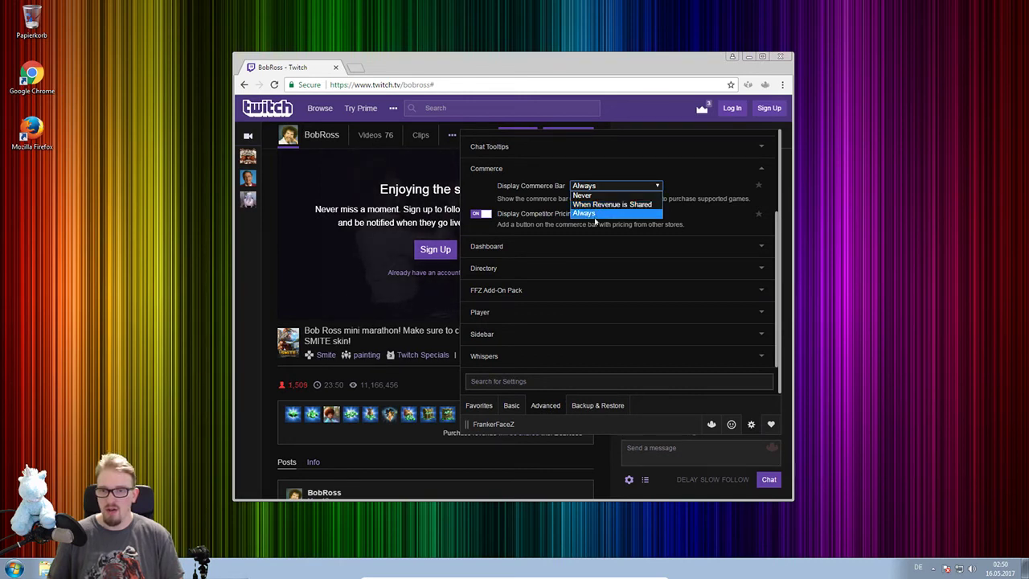
click(589, 198)
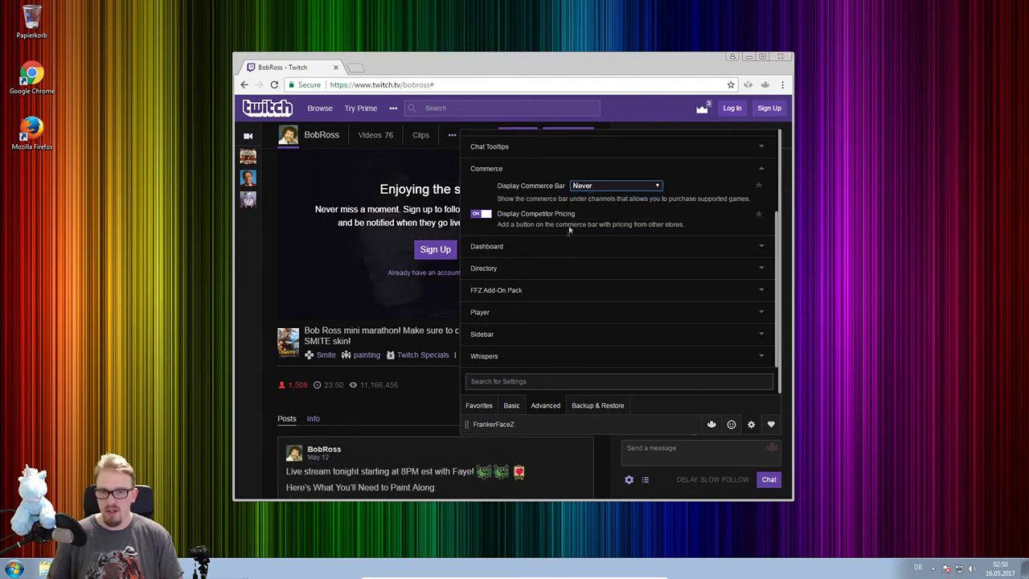
click(598, 187)
click(603, 204)
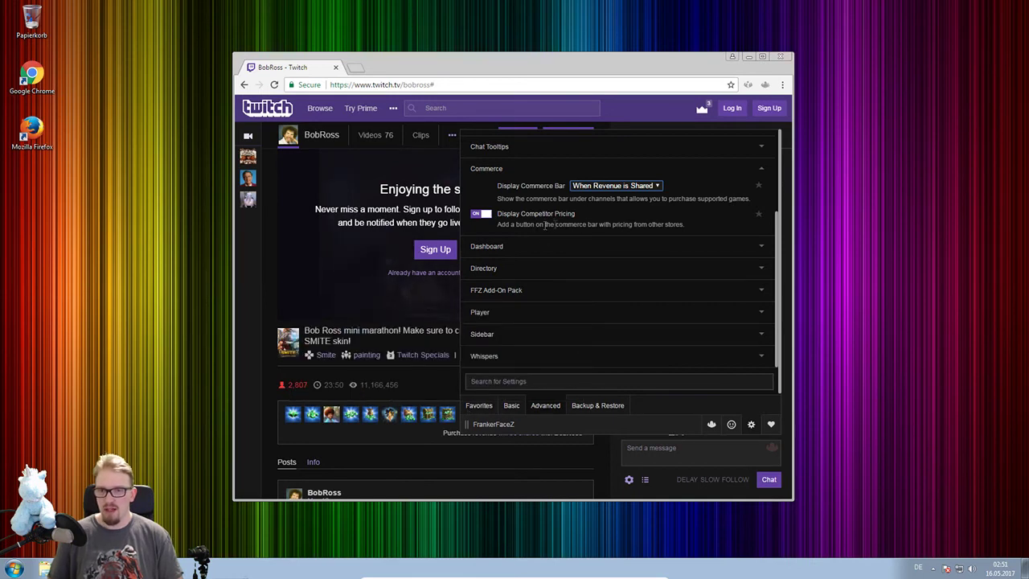
mouse_move(374, 415)
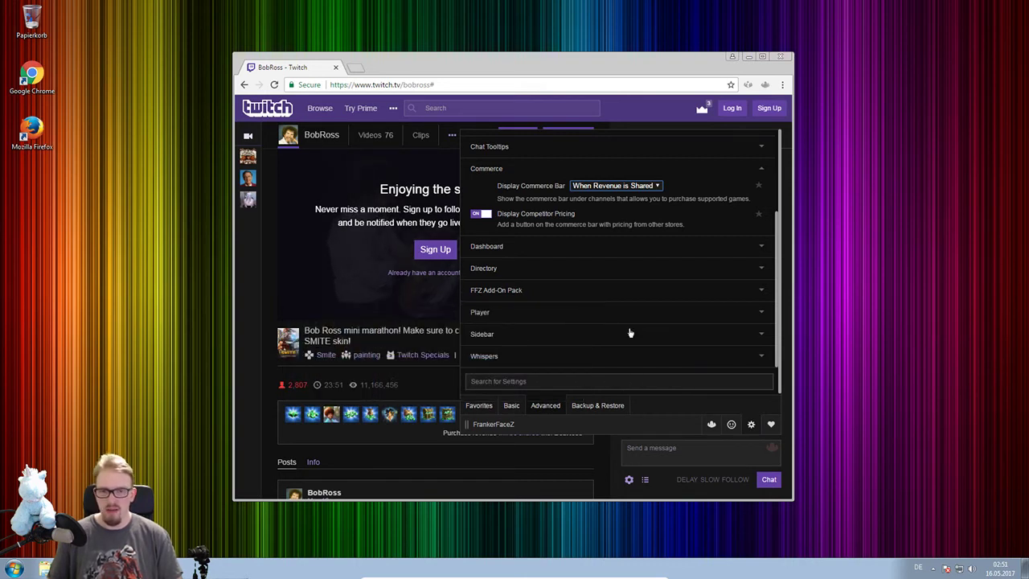
Expand the Dashboard section and then the Directory section, and review their settings down to Show Twitch's Recommended Videos above Hosts
click(528, 248)
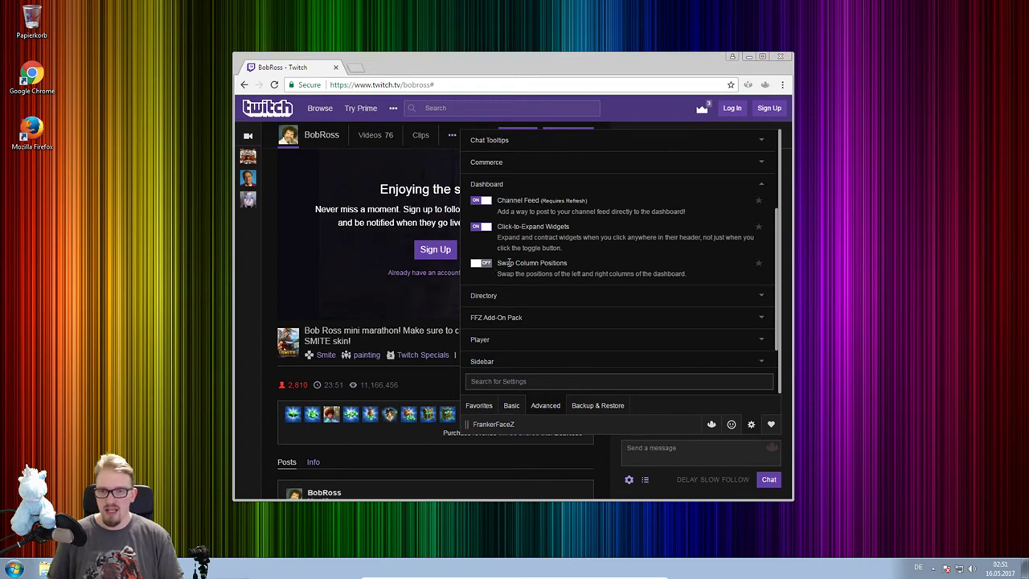
scroll(654, 281, down, 1)
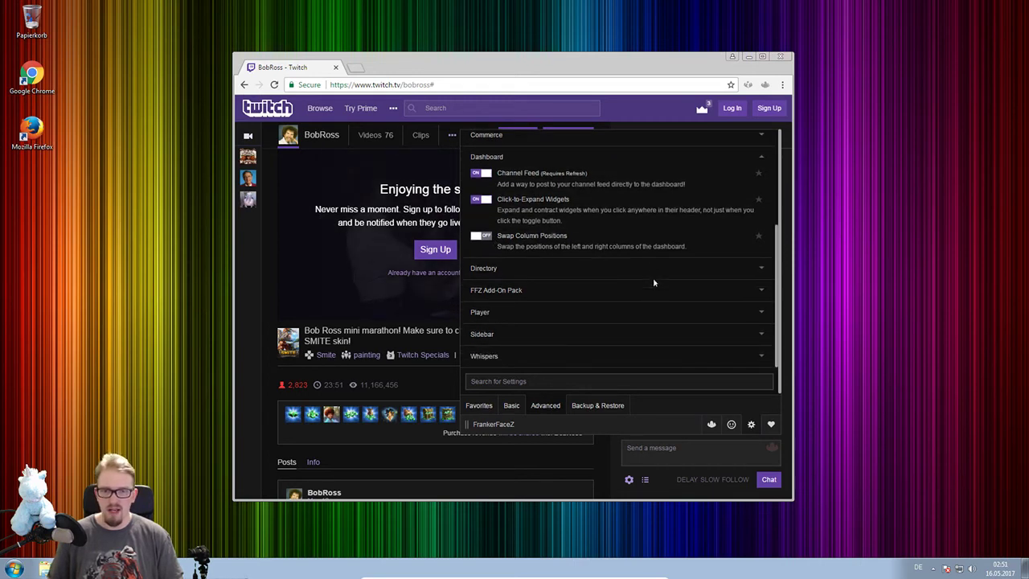
click(562, 273)
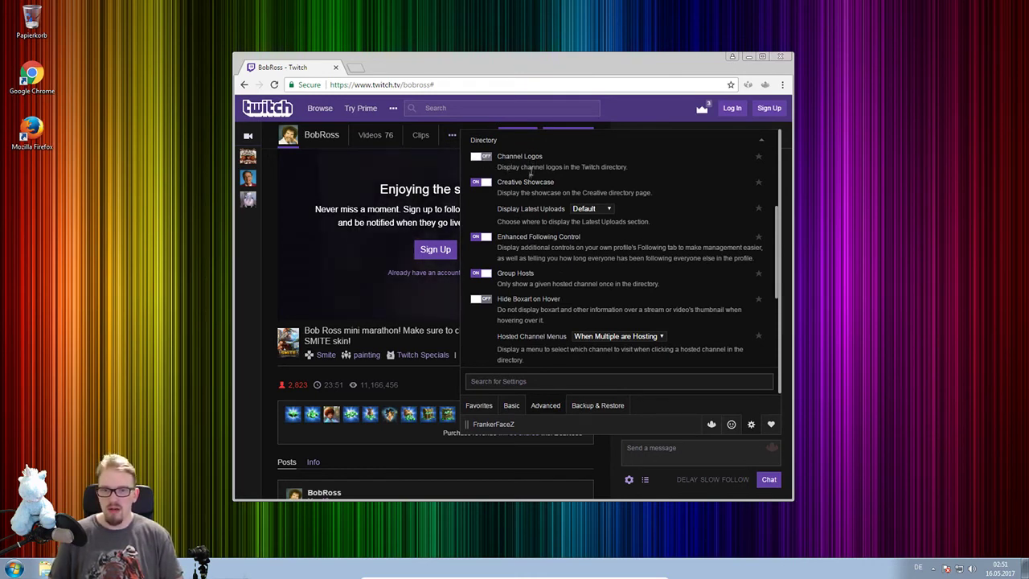
scroll(523, 188, down, 1)
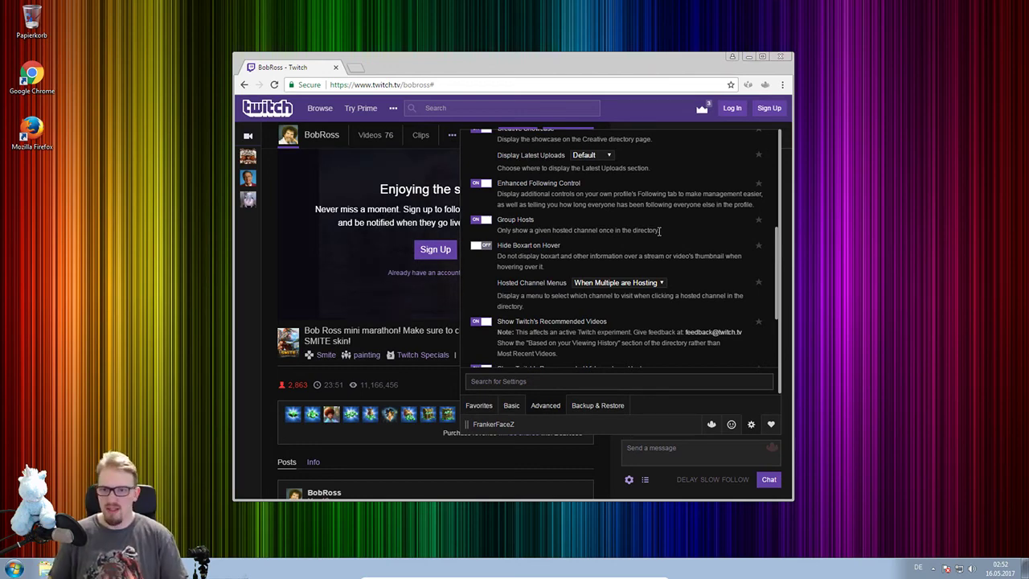
scroll(643, 225, down, 1)
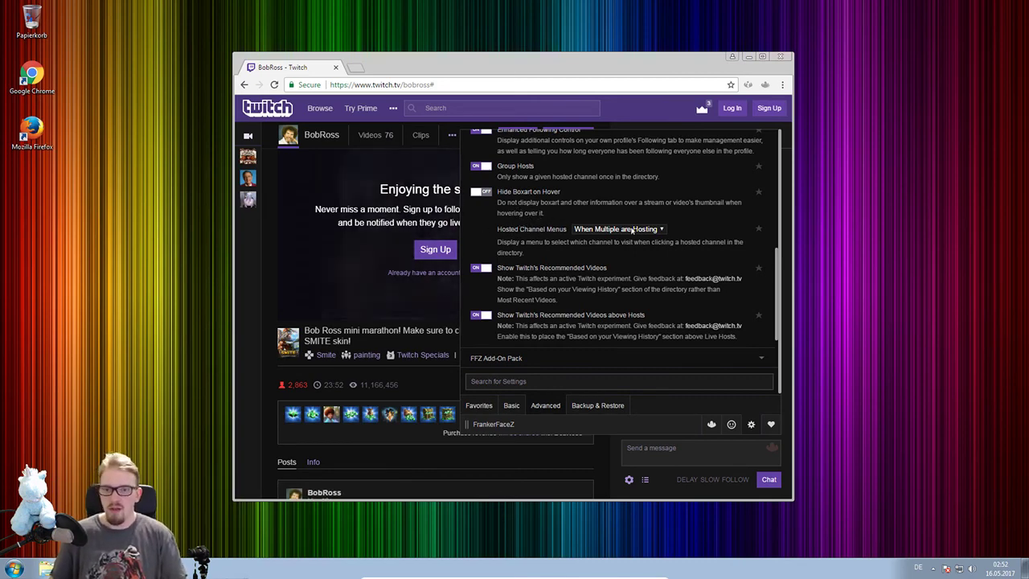
scroll(562, 228, down, 2)
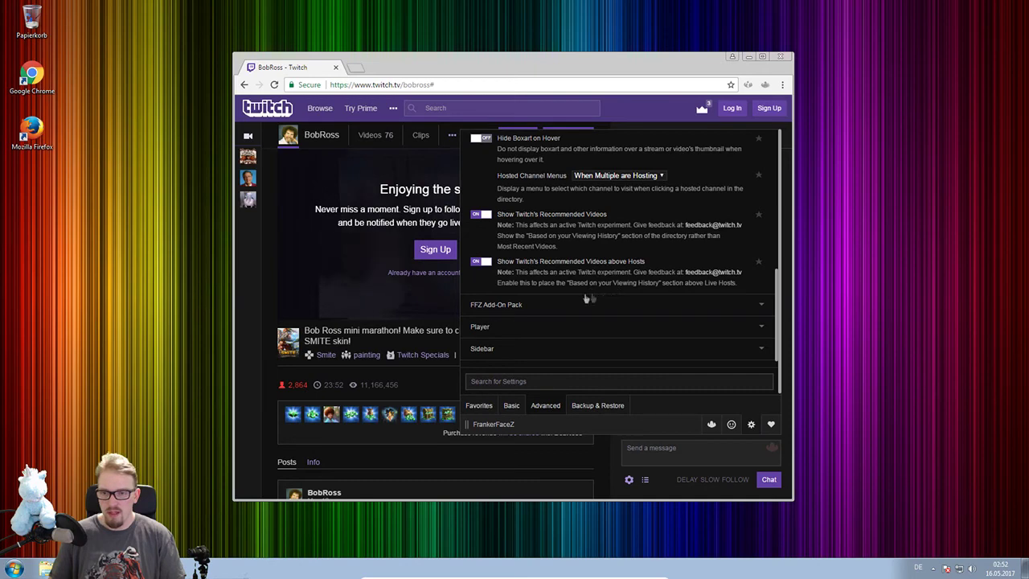
scroll(578, 290, down, 1)
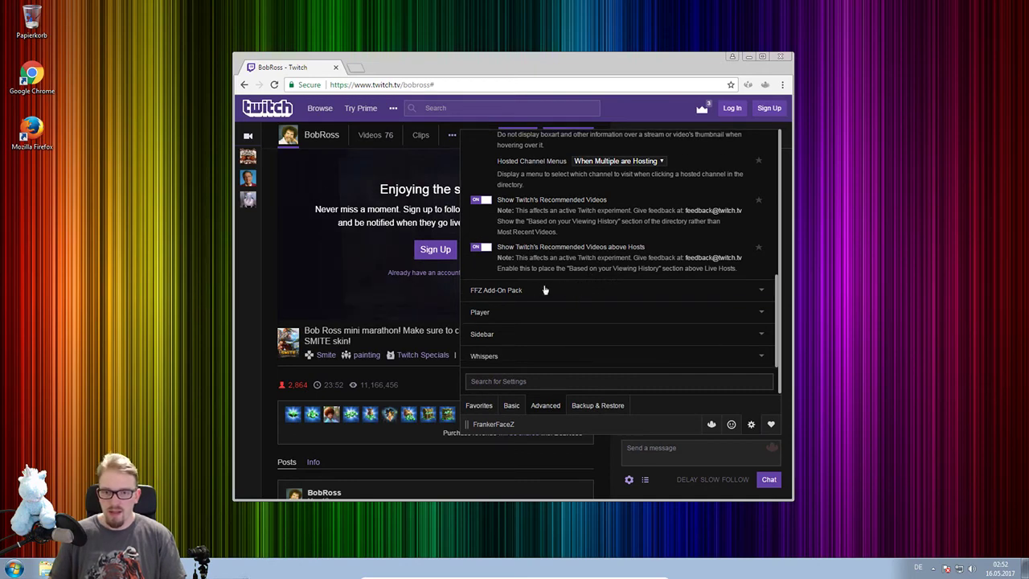
Expand the FFZ Add-On Pack section, look through its settings and turn on [BTTV] Enable Override Emoticons
click(545, 289)
scroll(619, 301, up, 3)
scroll(619, 301, down, 2)
scroll(627, 290, up, 3)
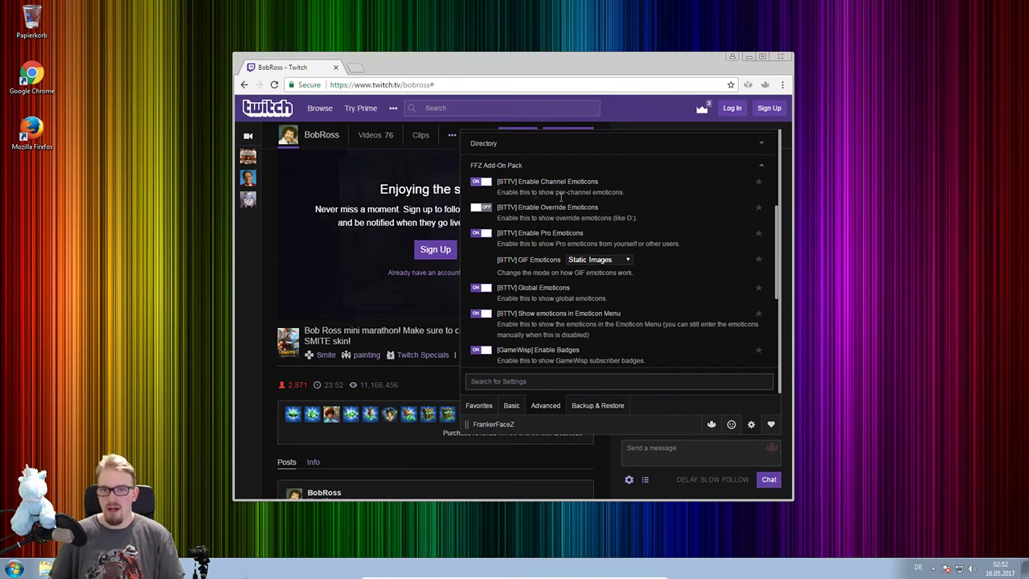
scroll(600, 278, down, 5)
scroll(602, 278, up, 5)
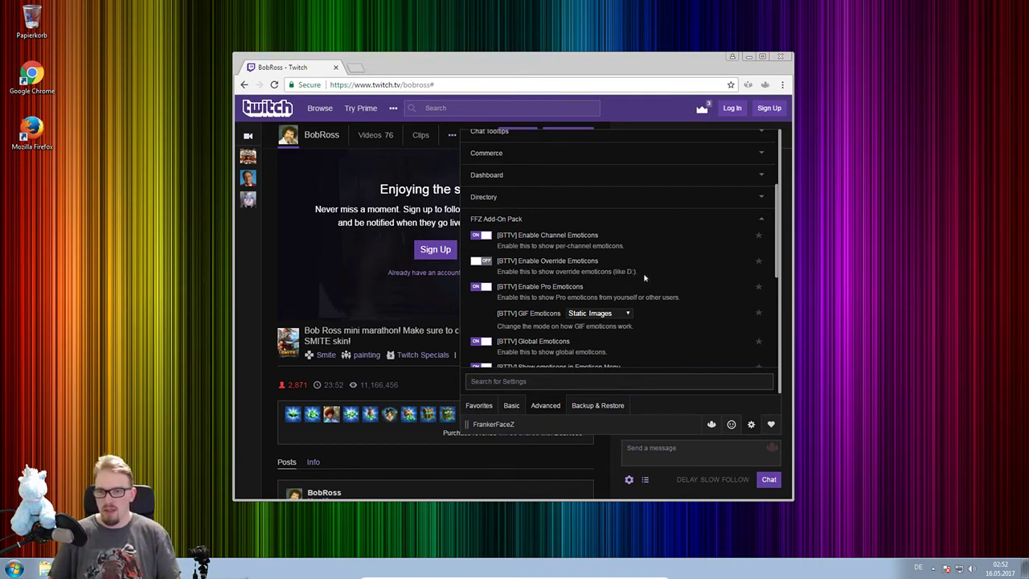
click(485, 261)
Set [BTTV] GIF Emoticons to Animated Images in the FFZ Add-On Pack settings
scroll(503, 237, down, 1)
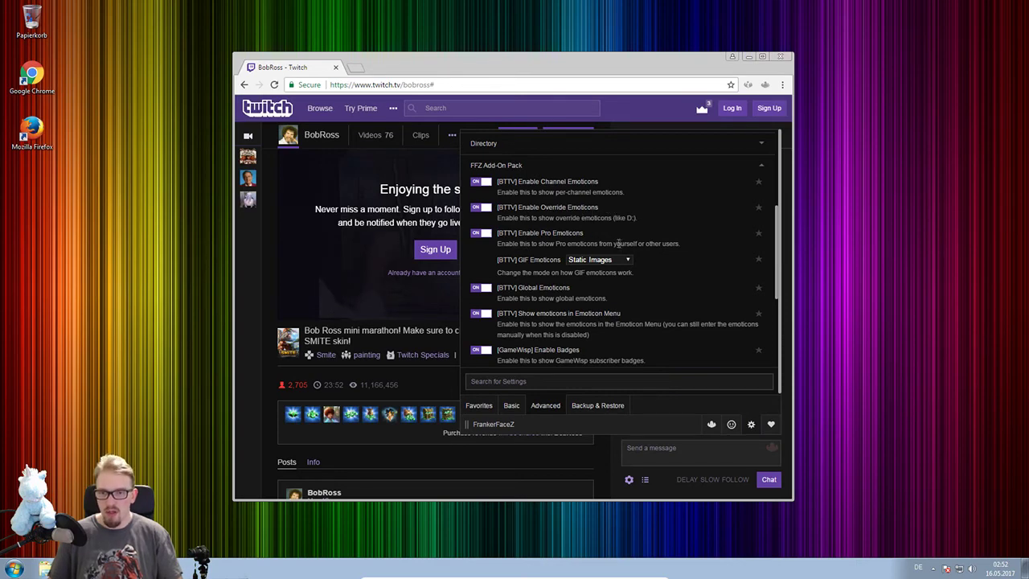
scroll(619, 246, down, 1)
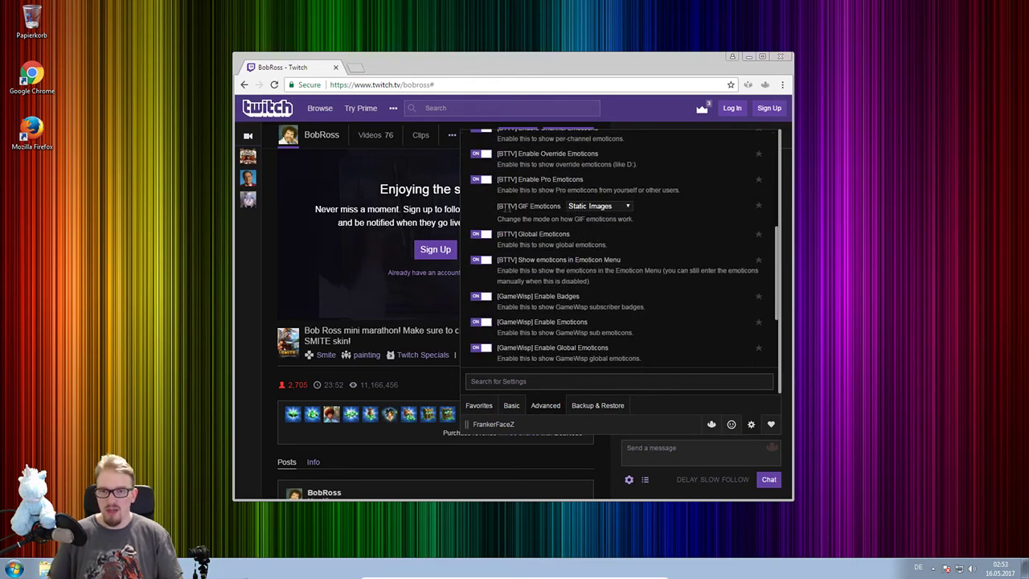
click(595, 207)
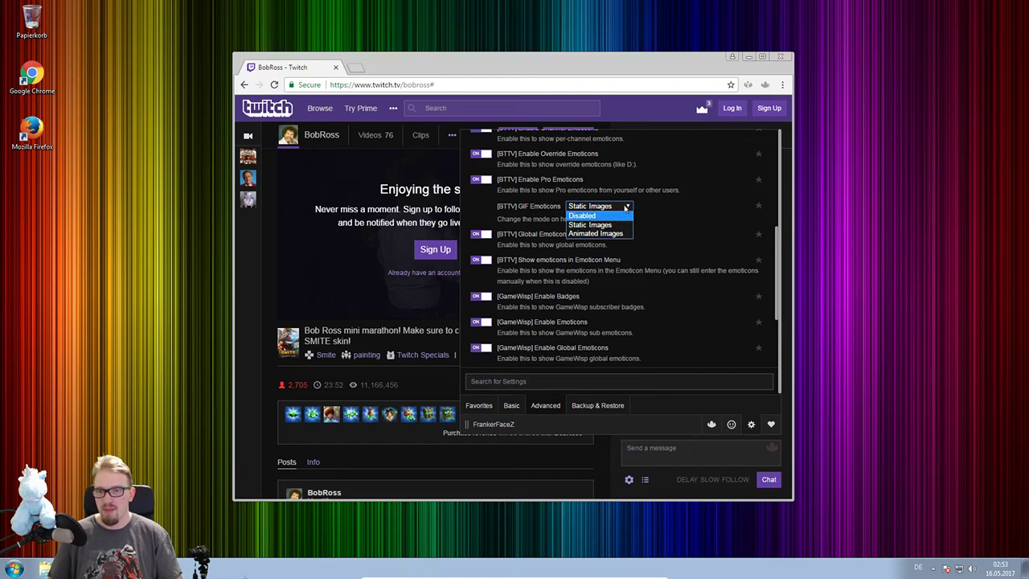
click(615, 233)
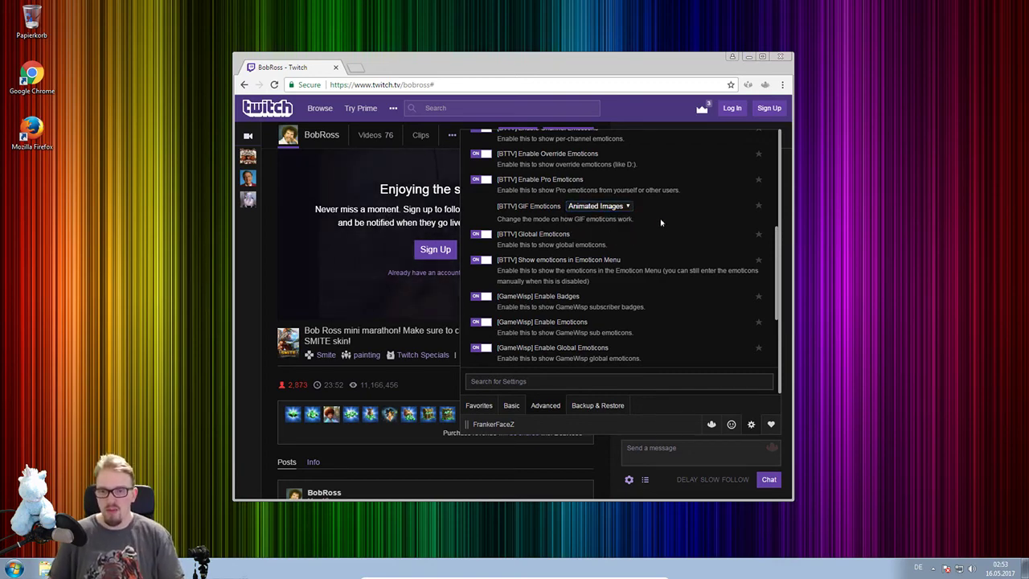
Check the [BTTV] Show emoticons in Emoticon Menu setting and view the favorites and emoji categories in My Emoticons
scroll(660, 223, down, 1)
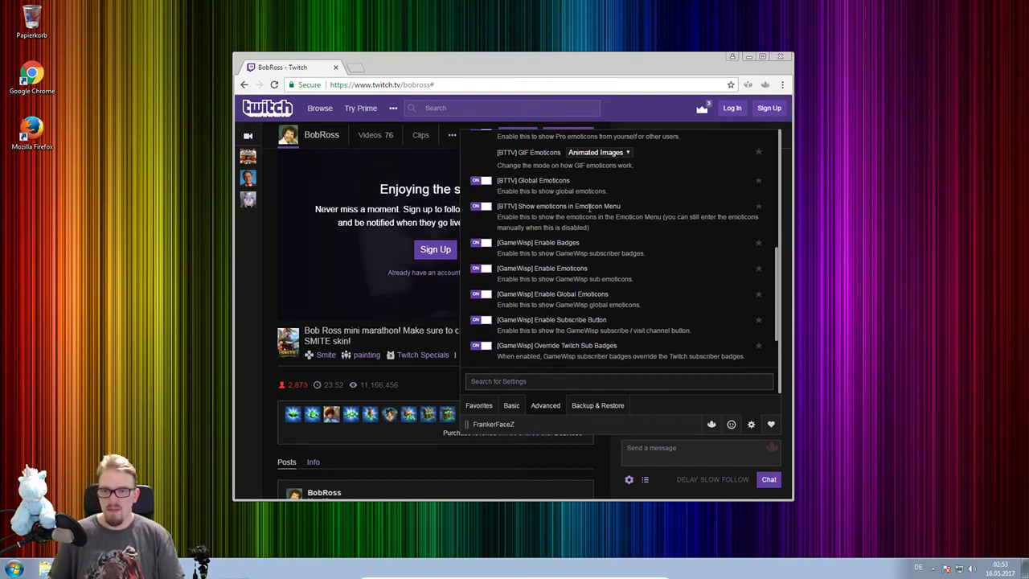
click(730, 423)
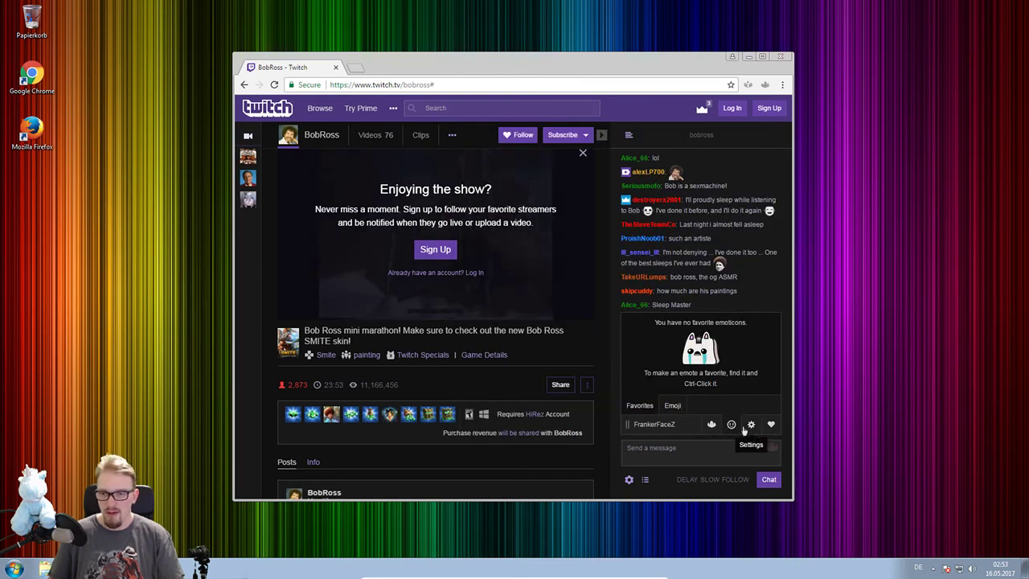
click(673, 405)
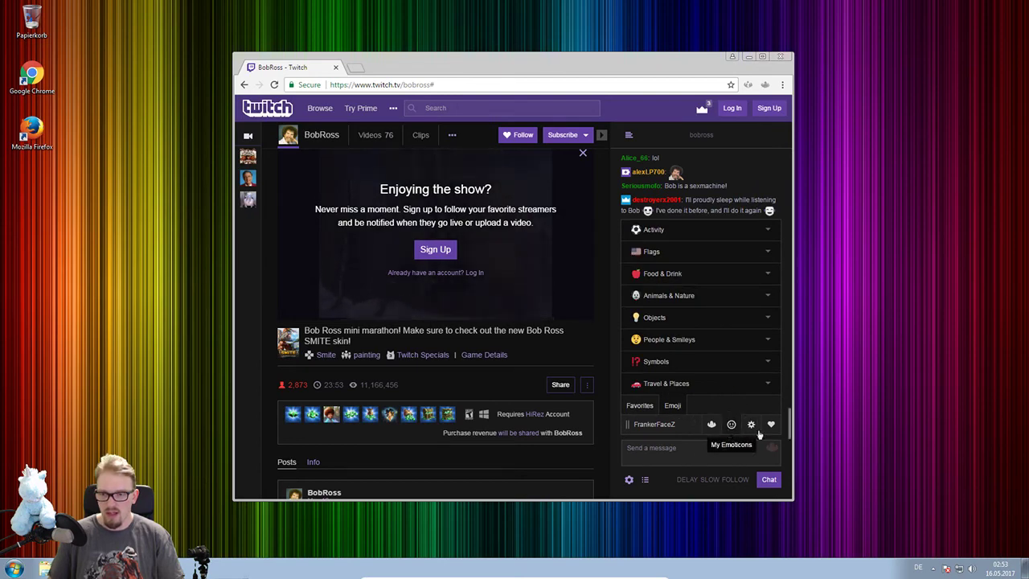
Return to the FrankerFaceZ settings and review the GameWisp badge, emoticon and subscribe button options of the FFZ Add-On Pack
click(750, 425)
scroll(547, 214, down, 2)
scroll(546, 214, down, 5)
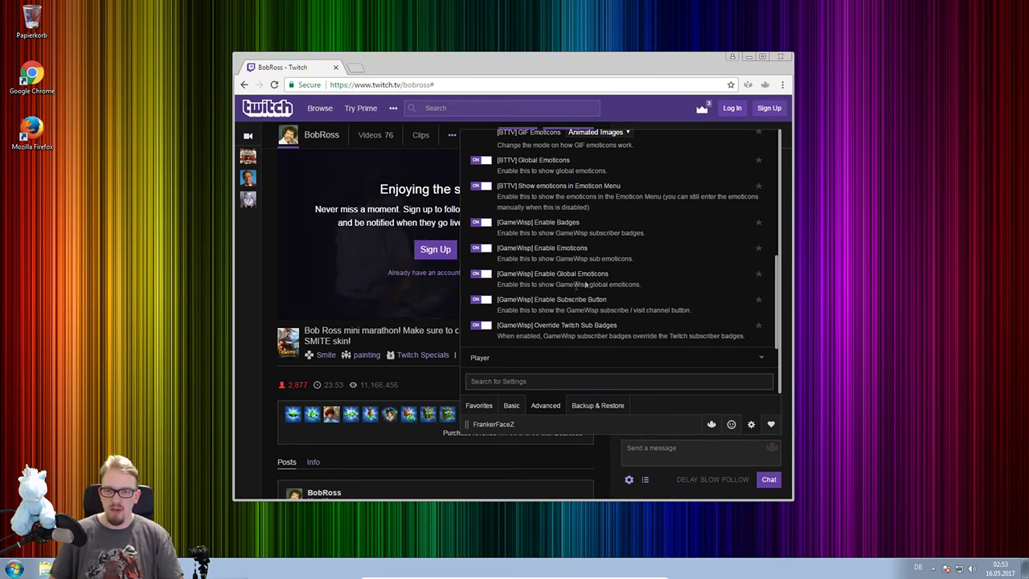
scroll(618, 310, down, 2)
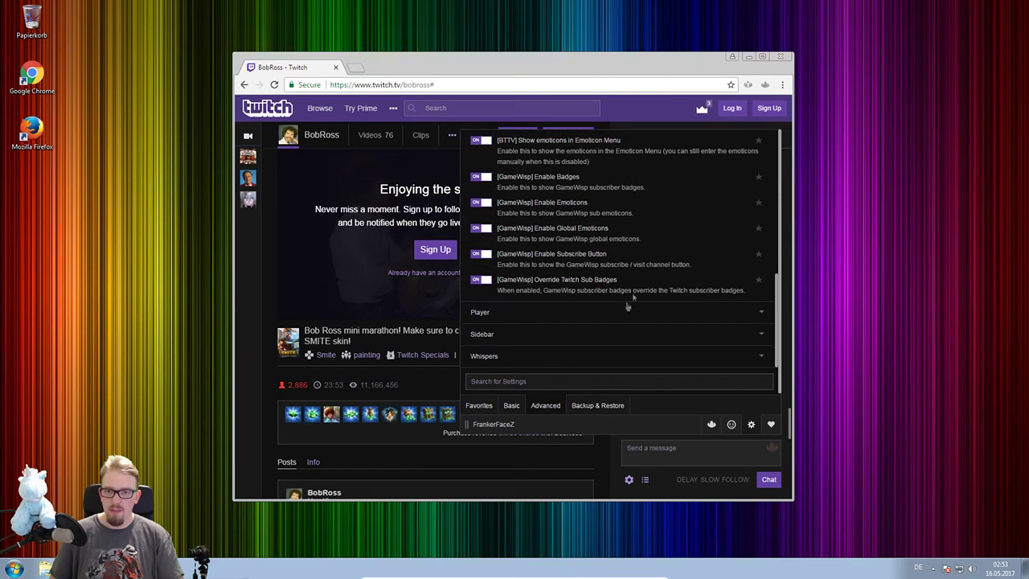
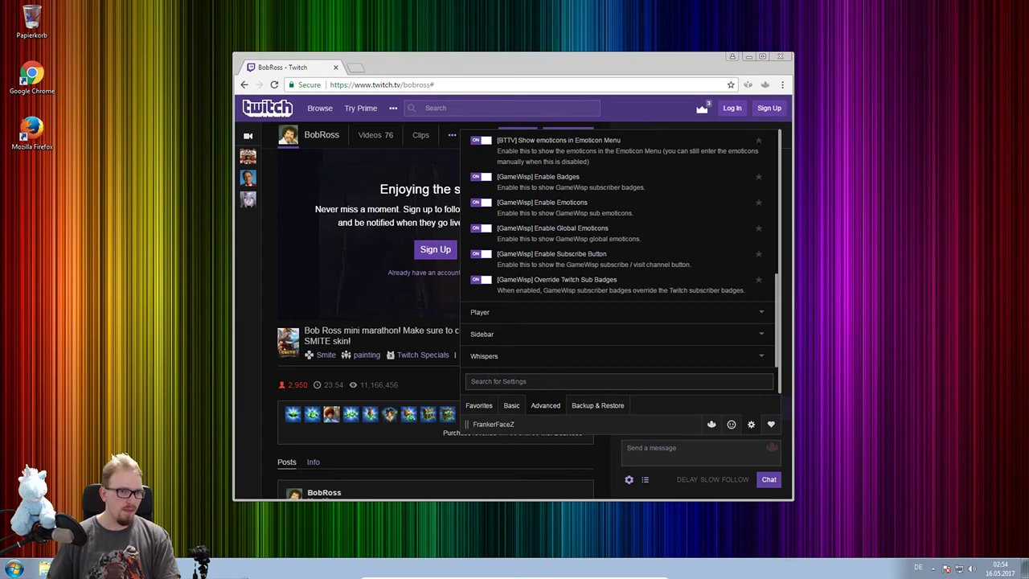
Bring the logged-in Chrome window into view and look over the hosting area and GameWisp subscribe button on the channel page
drag(0, 79, 550, 34)
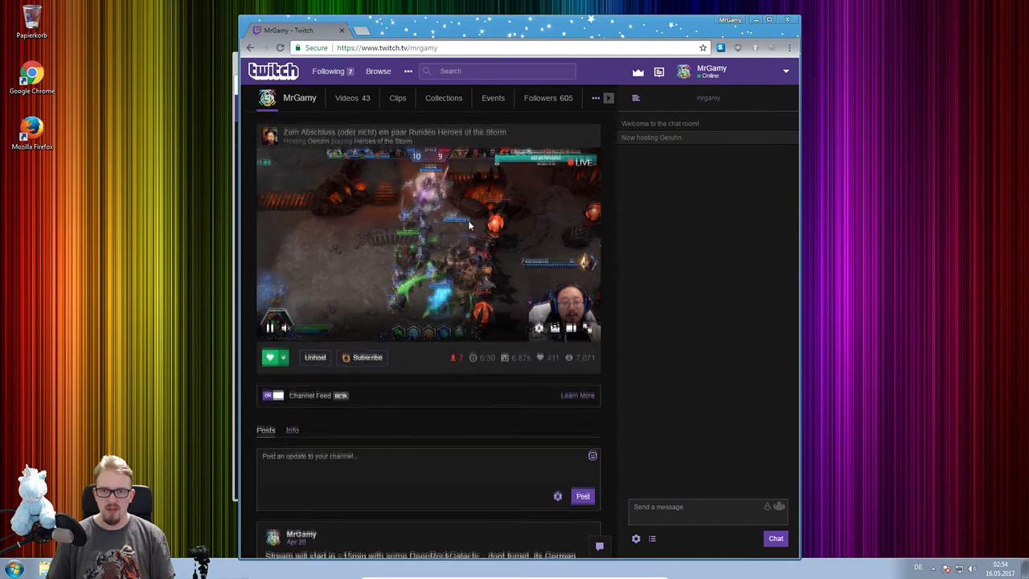
scroll(442, 282, down, 3)
scroll(442, 282, up, 3)
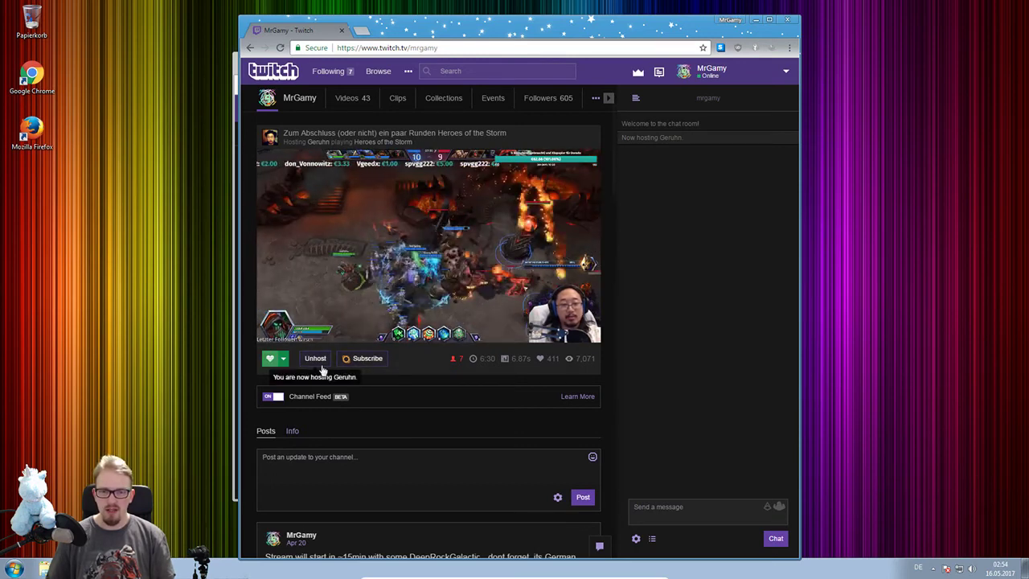
mouse_move(527, 365)
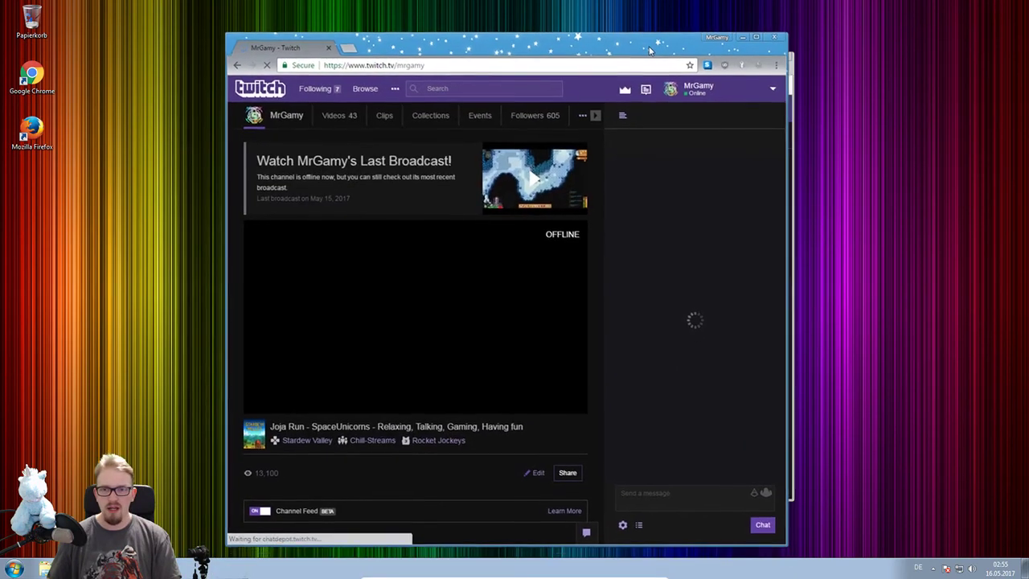
Send the message "Test" in the channel's chat
click(675, 497)
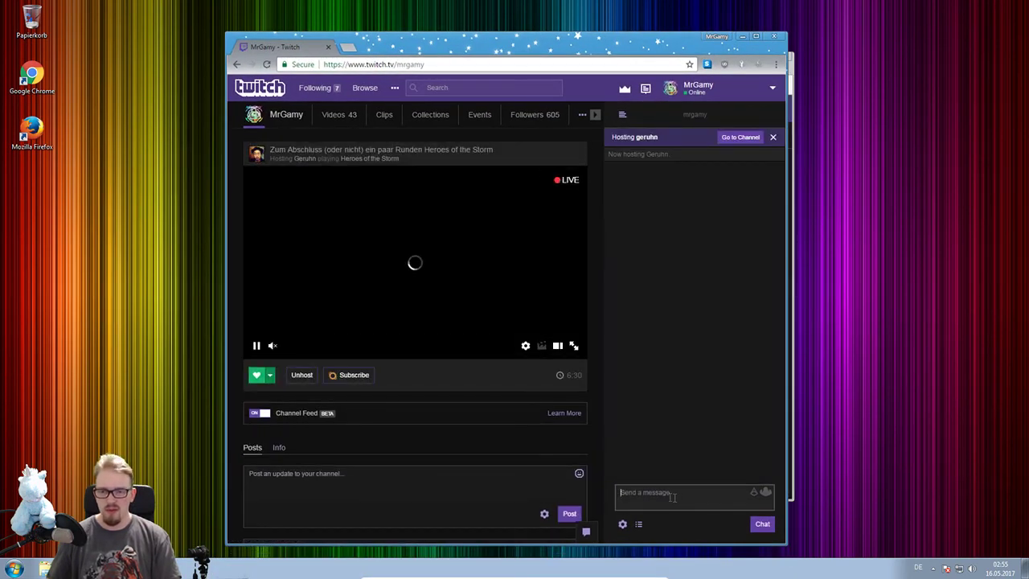
text(T)
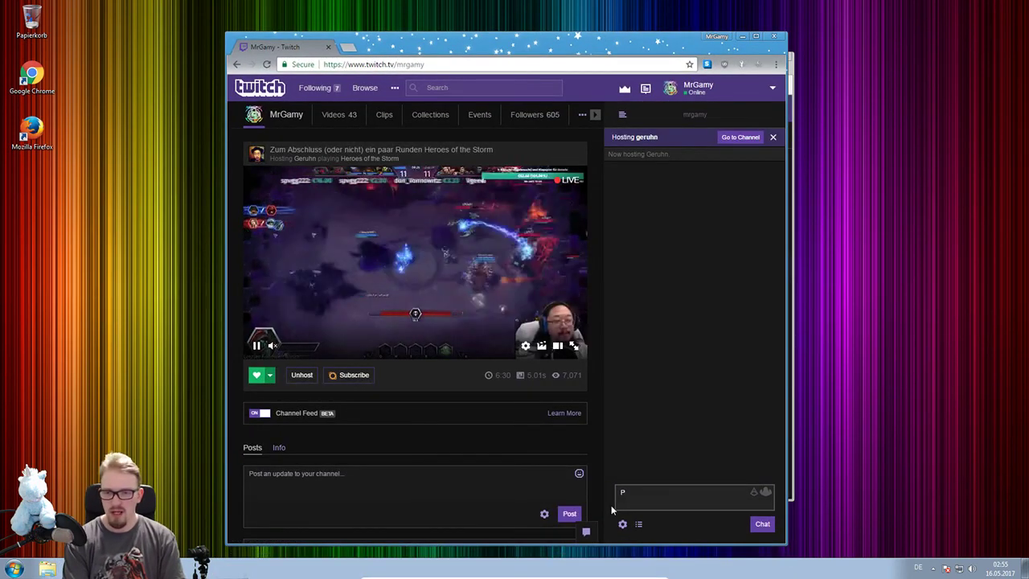
text(est)
key(Return)
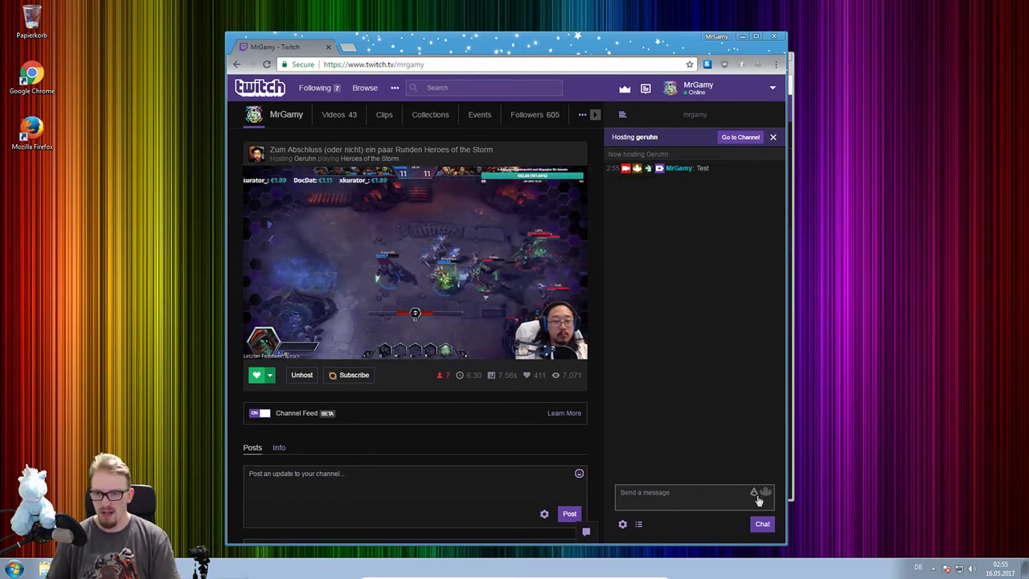
Open the FrankerFaceZ menu from the chat box and view the channel emoticons, the favorites and the All Emoticons list
click(766, 493)
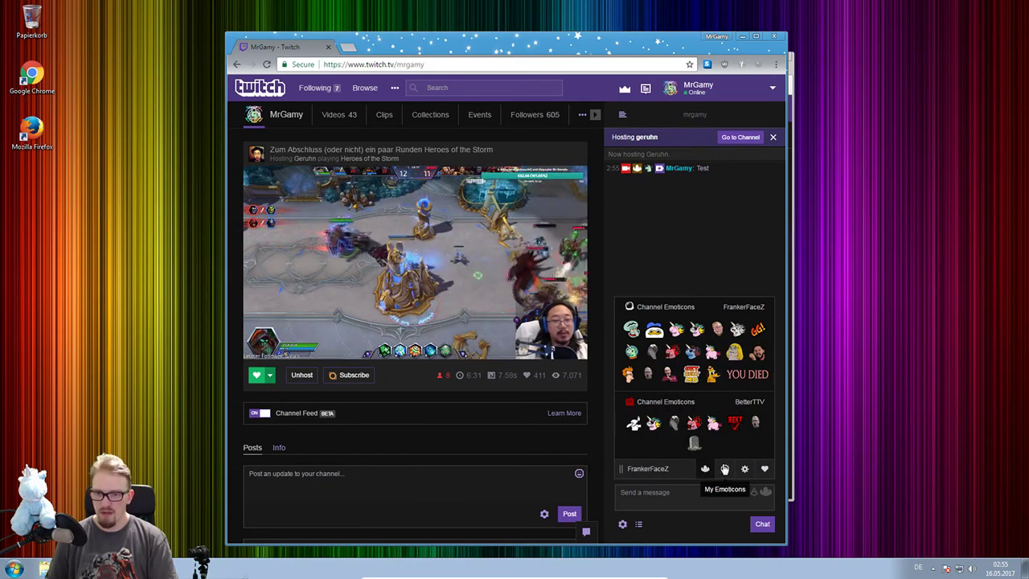
click(724, 468)
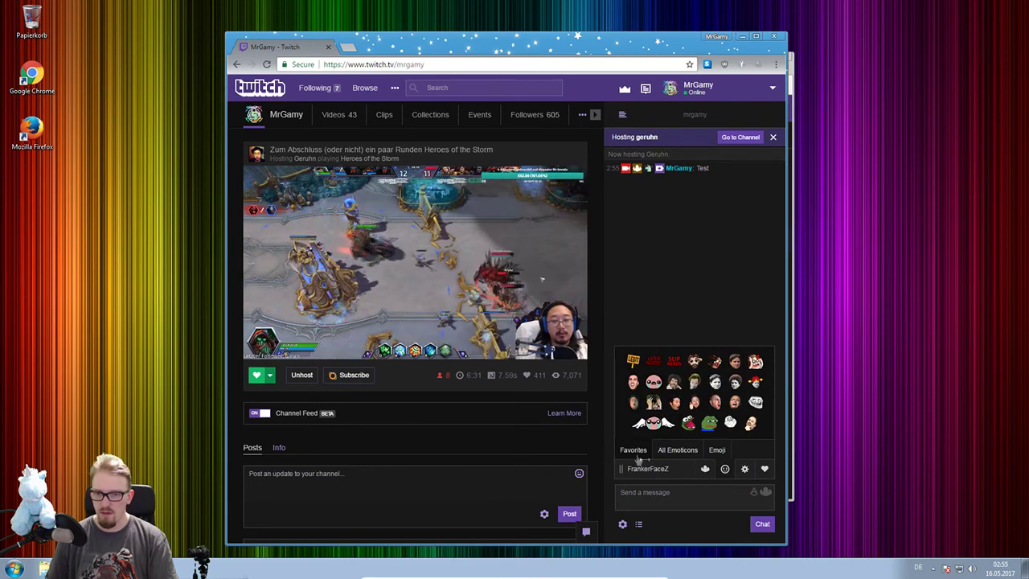
click(672, 450)
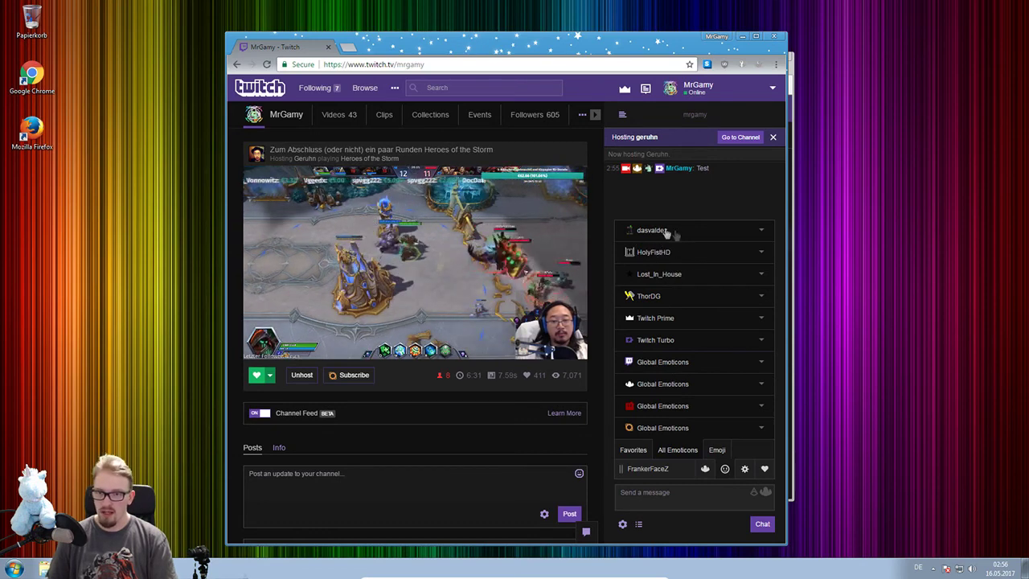
Expand the Twitch Prime, Twitch Turbo and Twitch Global Emoticons sets, collapse the global set and return to the favorite emoticons
click(661, 320)
click(654, 344)
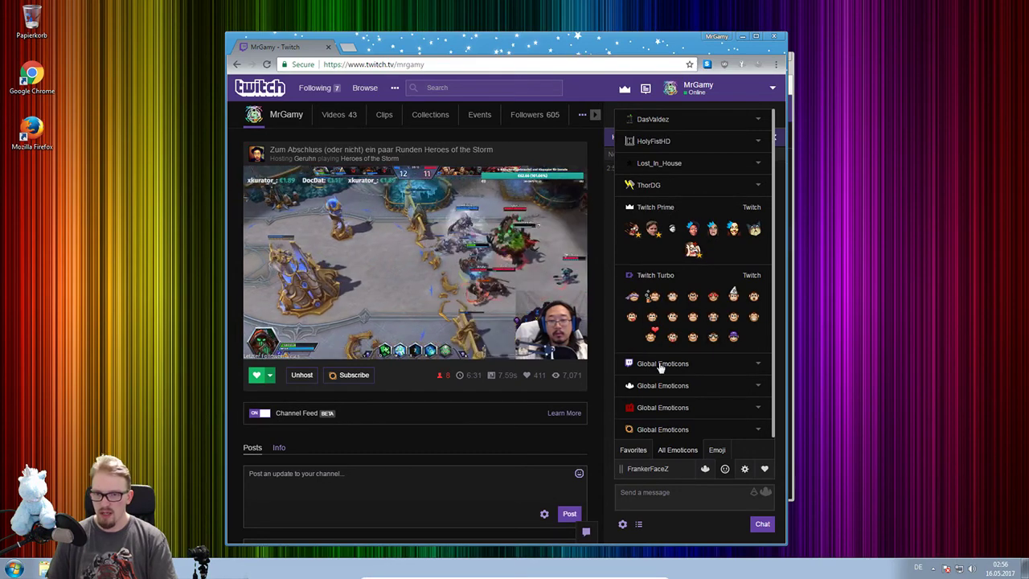
click(696, 365)
scroll(665, 408, down, 1)
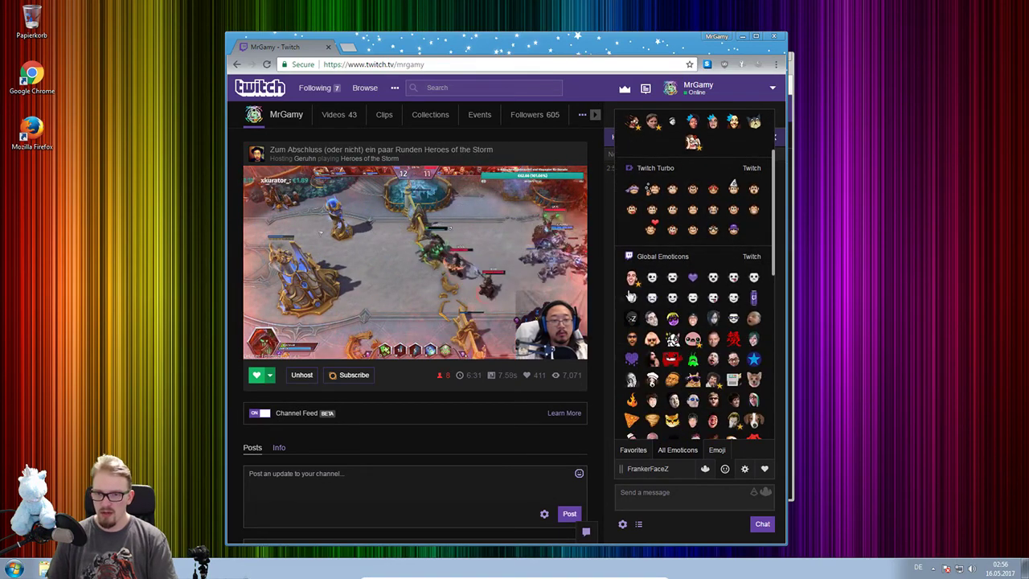
right_click(652, 280)
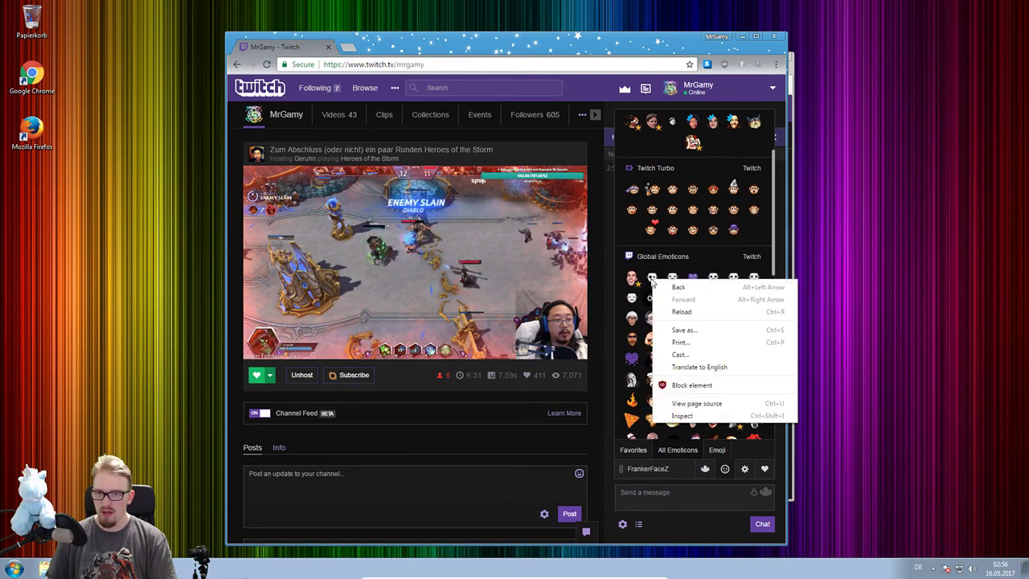
click(683, 257)
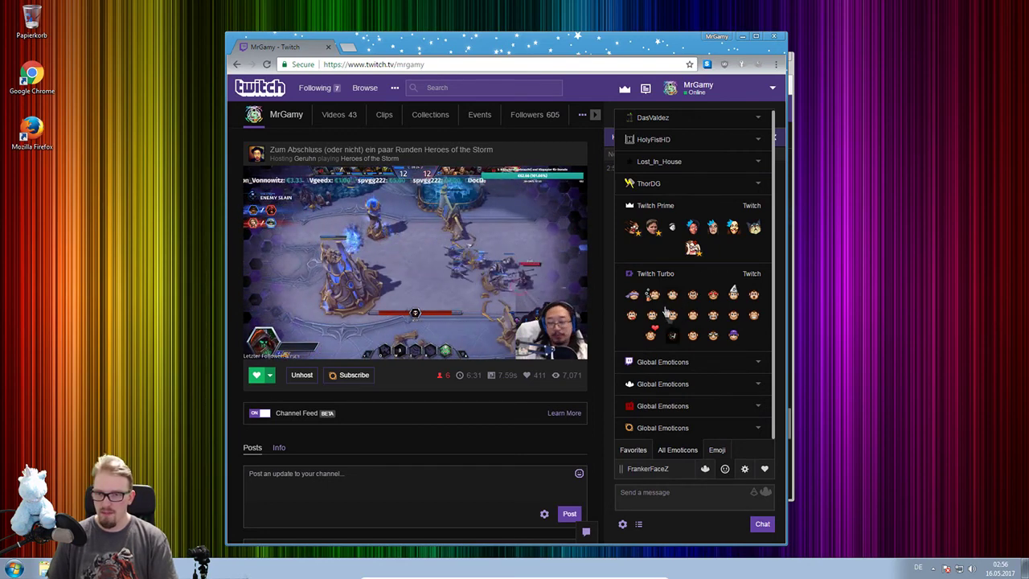
click(638, 453)
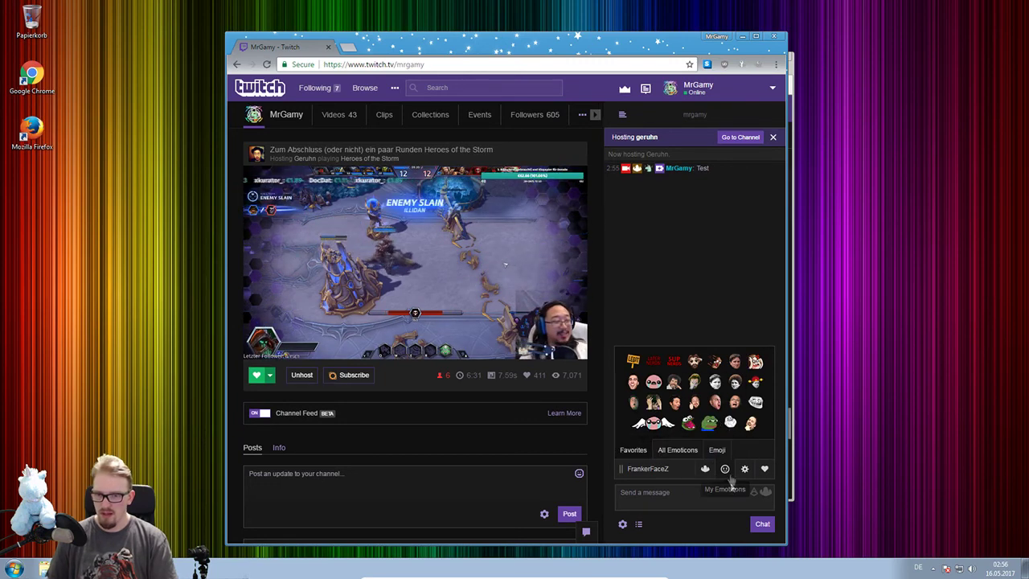
Enter "kappa" in the chat message box to bring up matching emoticon suggestions, and clear the text without sending it
click(701, 498)
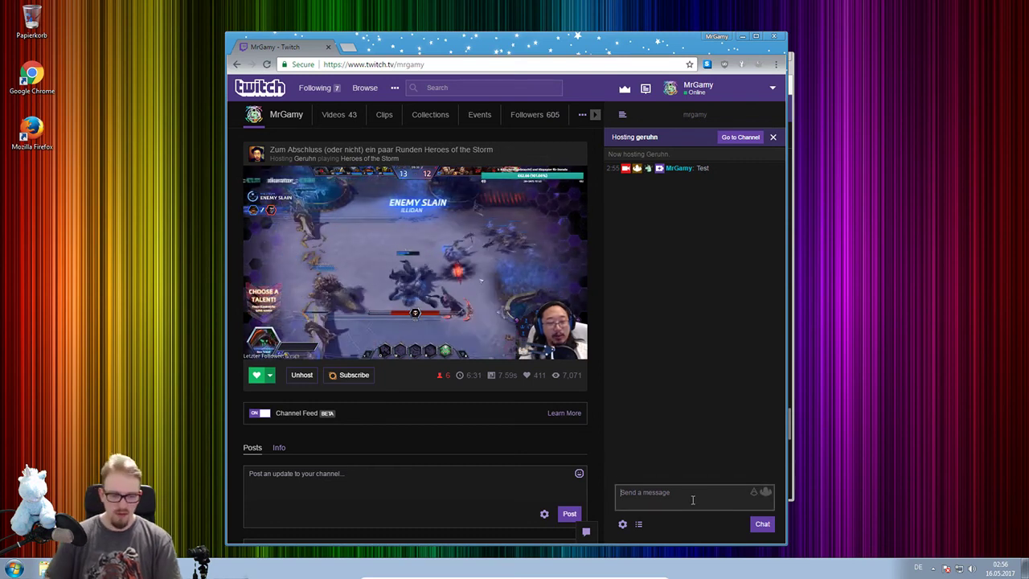
text(kappa)
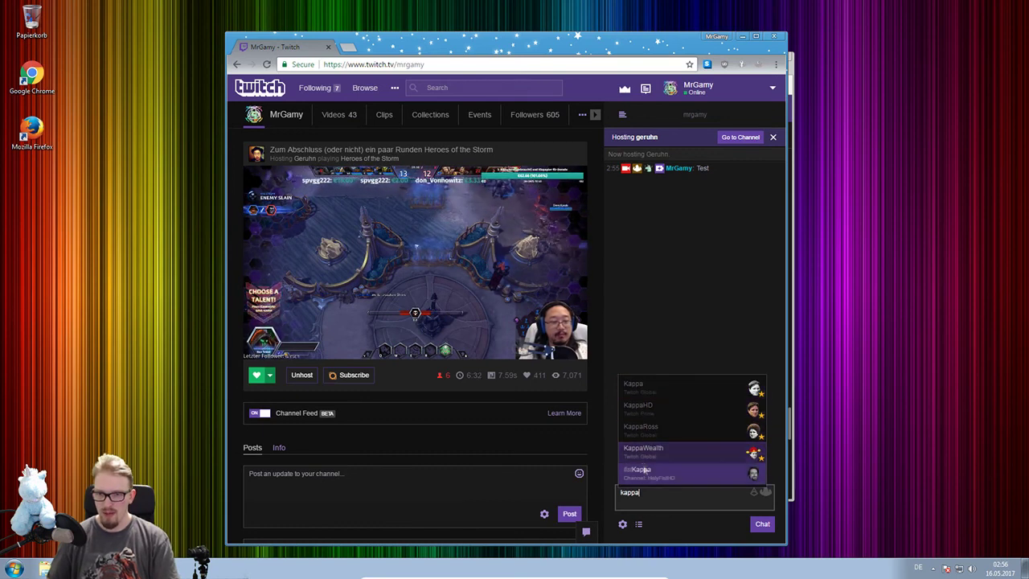
key(ctrl+a)
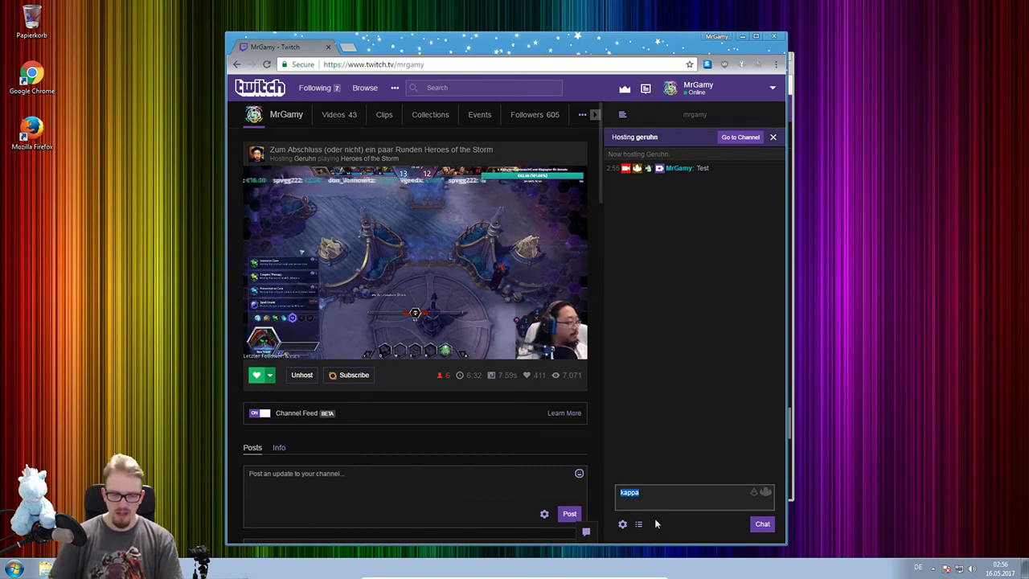
key(BackSpace)
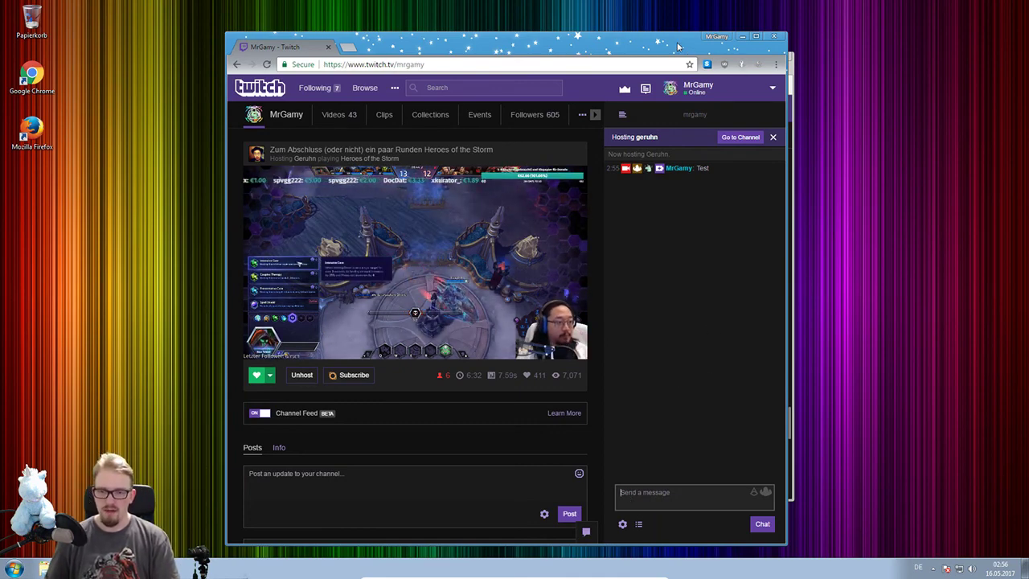
Return to the BobRoss window, try Classic Player and Volume Always Expanded in the Player settings, and switch both off again
drag(677, 46, 623, 49)
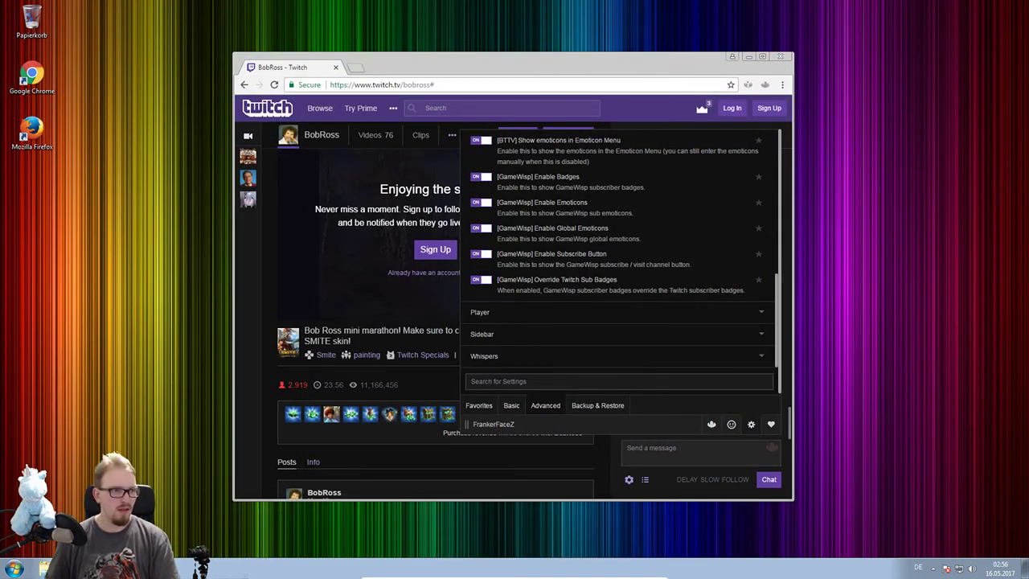
click(547, 311)
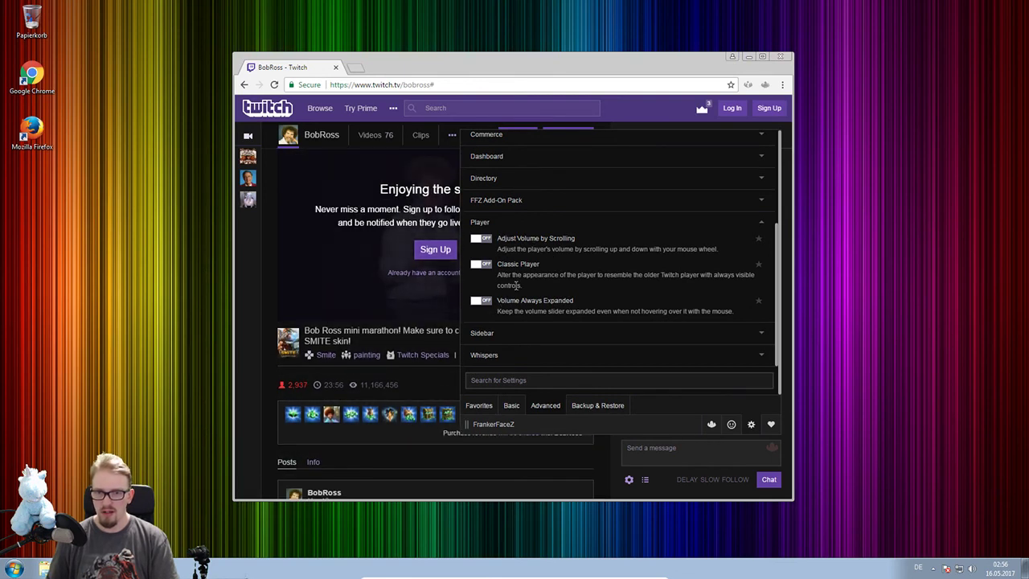
click(482, 266)
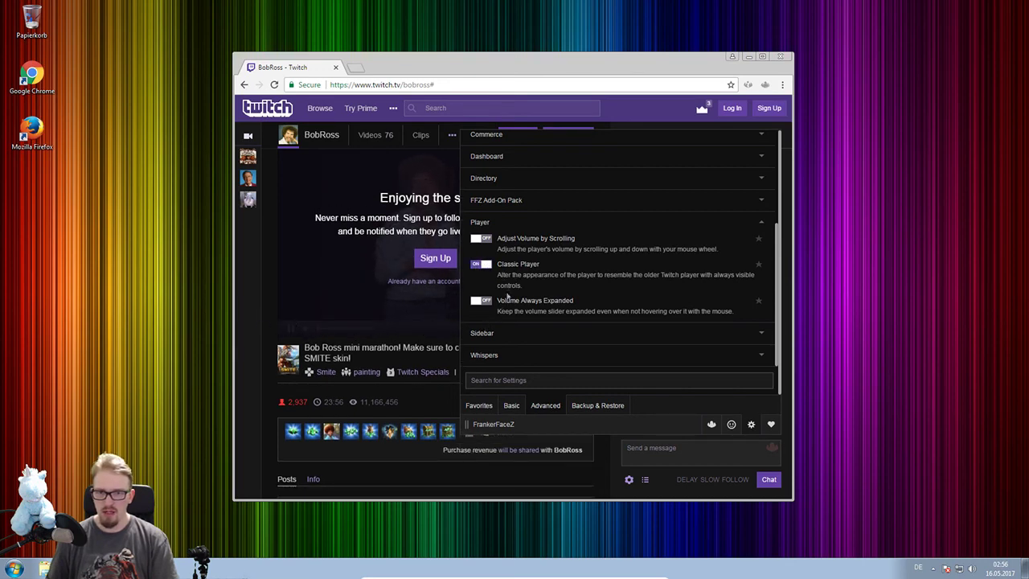
click(482, 265)
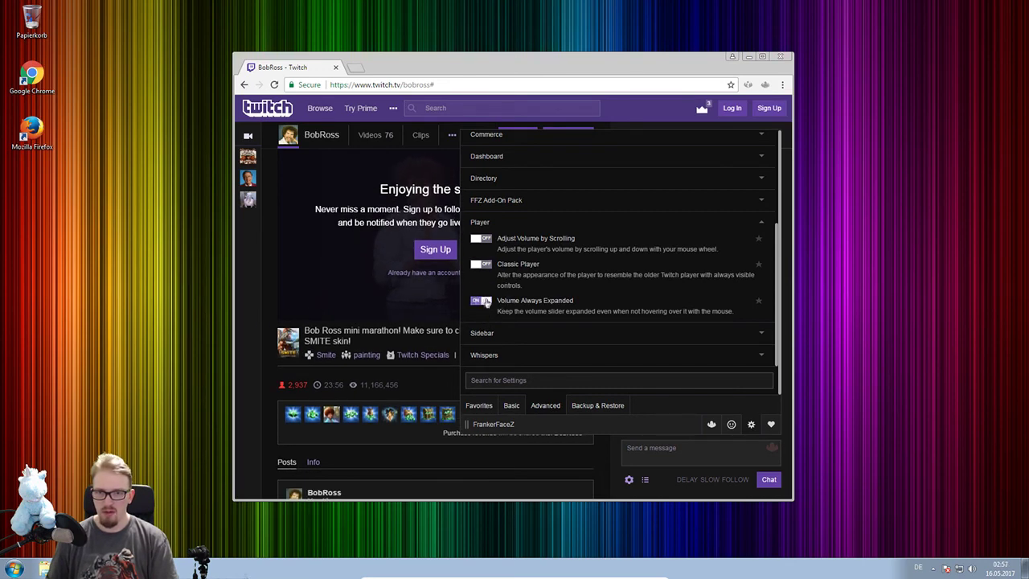
click(482, 266)
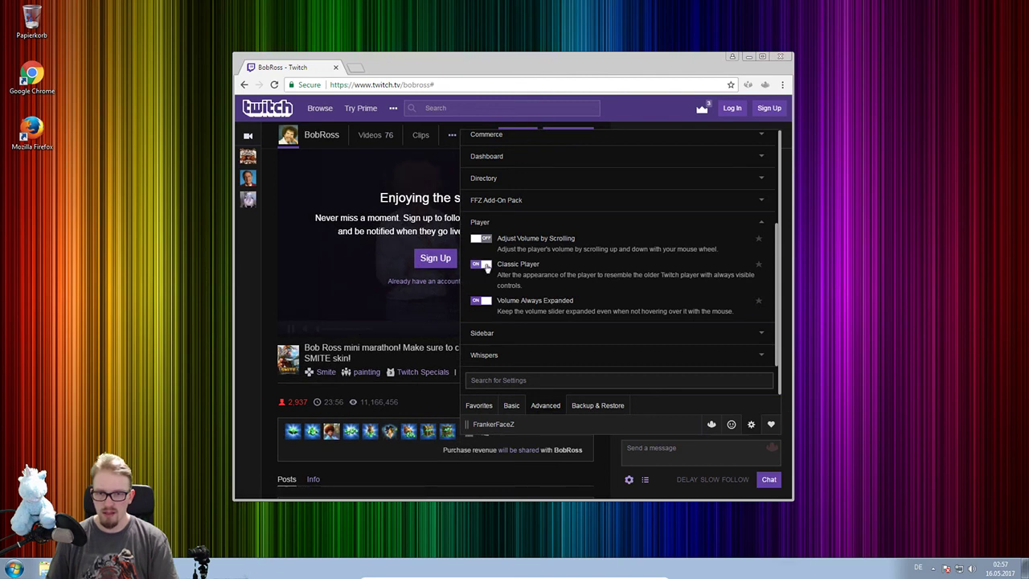
click(483, 266)
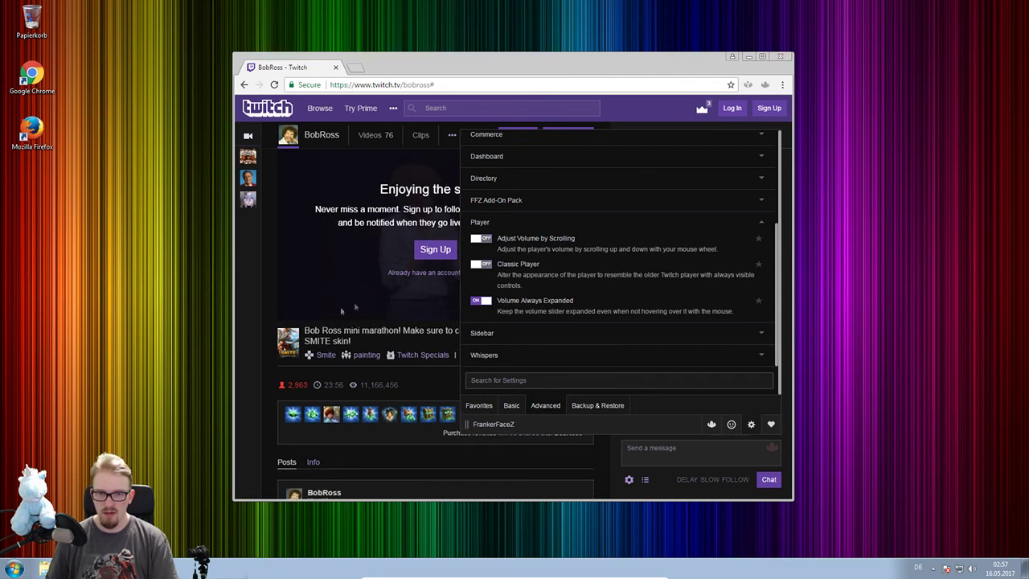
click(488, 303)
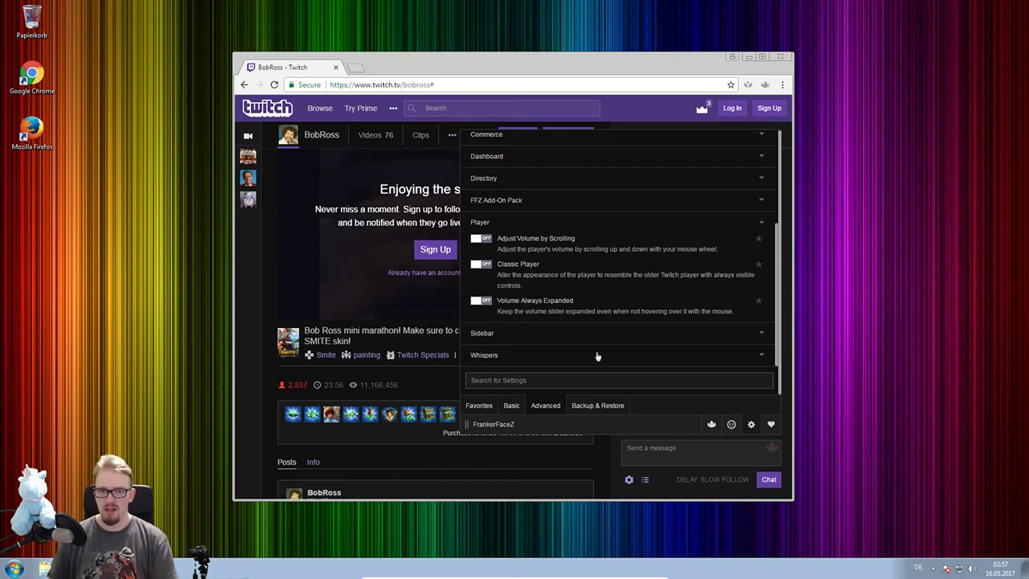
Expand the Sidebar settings and examine the available options, from Disable Friends and Following Data to Top Navigation Color
click(528, 333)
scroll(563, 306, down, 1)
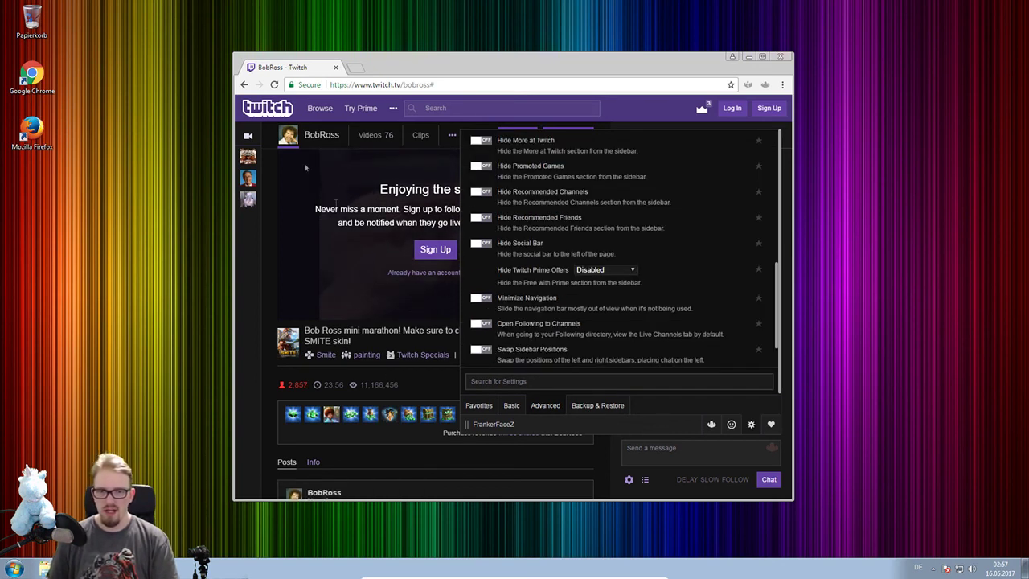
scroll(569, 273, up, 3)
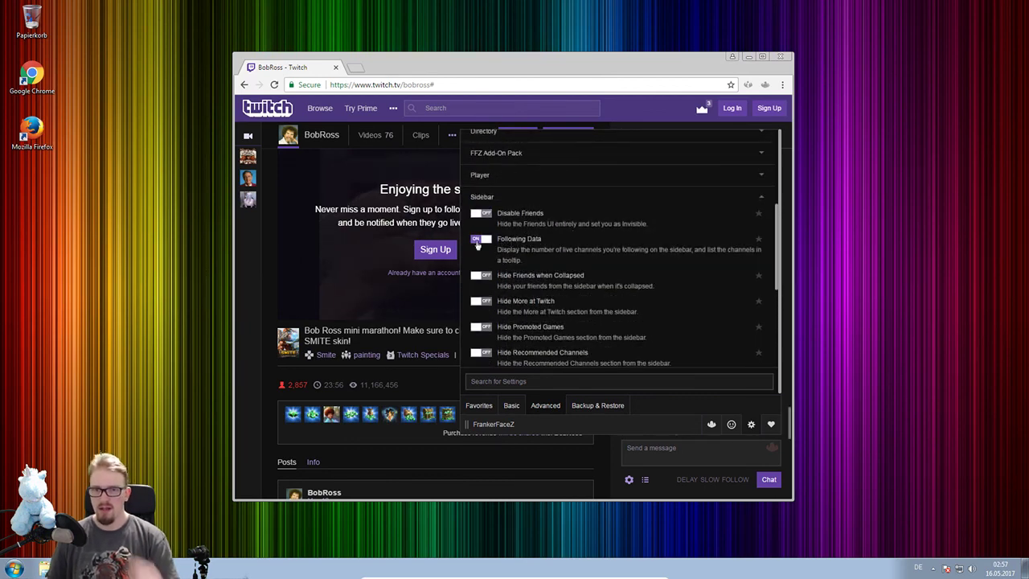
scroll(475, 249, down, 3)
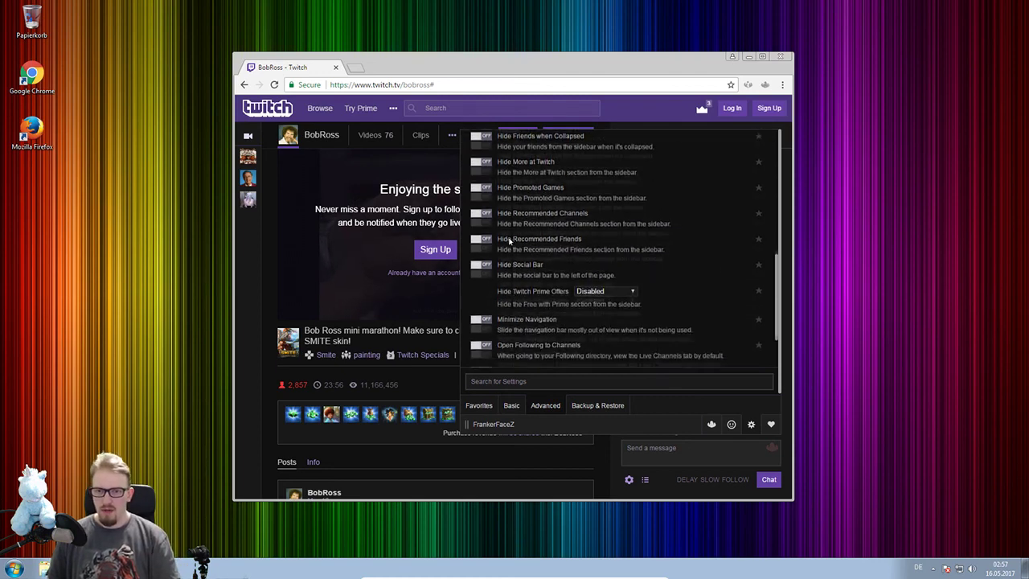
scroll(503, 321, down, 1)
scroll(504, 321, up, 5)
scroll(527, 270, down, 2)
scroll(527, 270, down, 2)
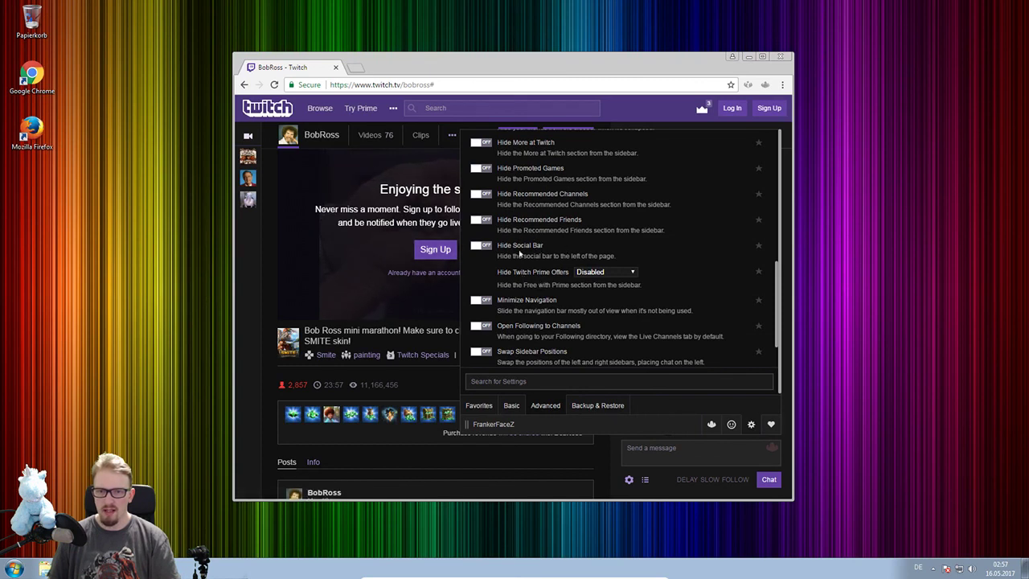
Try the Hide Social Bar and Minimize Navigation options on the channel page, switching each off again
click(482, 246)
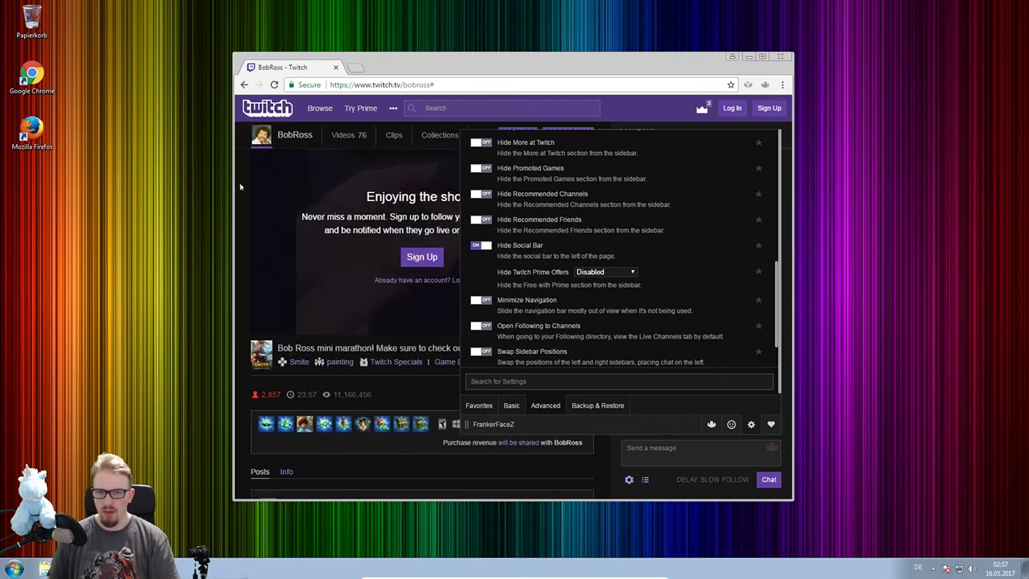
click(482, 246)
scroll(498, 246, down, 2)
click(482, 247)
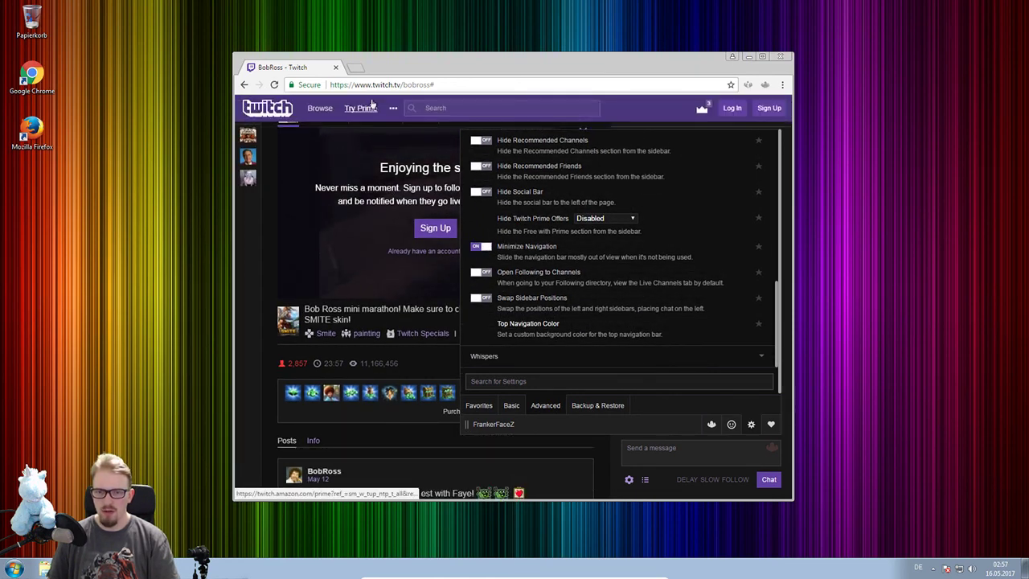
click(482, 246)
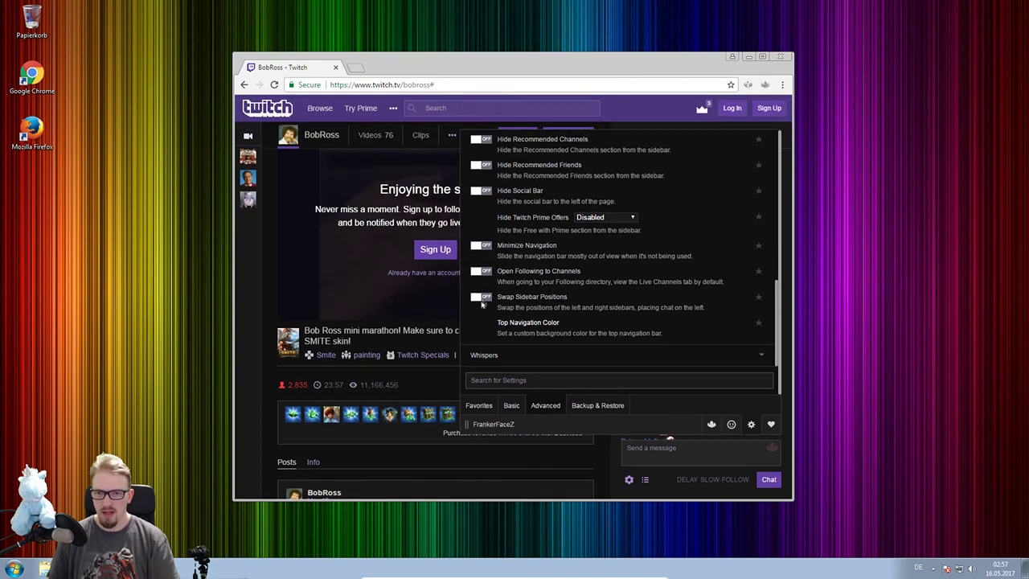
Try Swap Sidebar Positions and switch it off again, and open the Top Navigation Color setting and cancel it
click(485, 299)
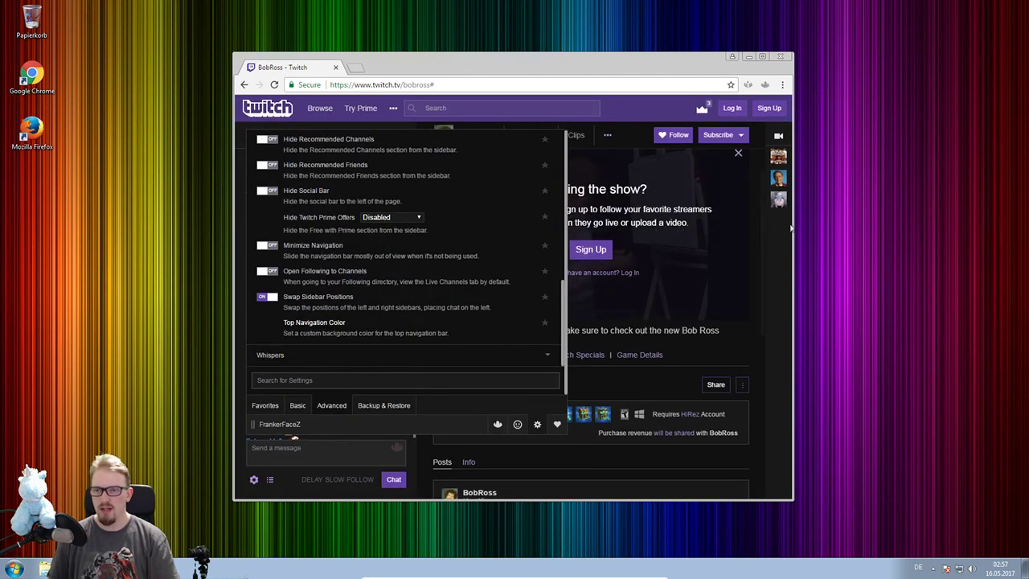
click(266, 296)
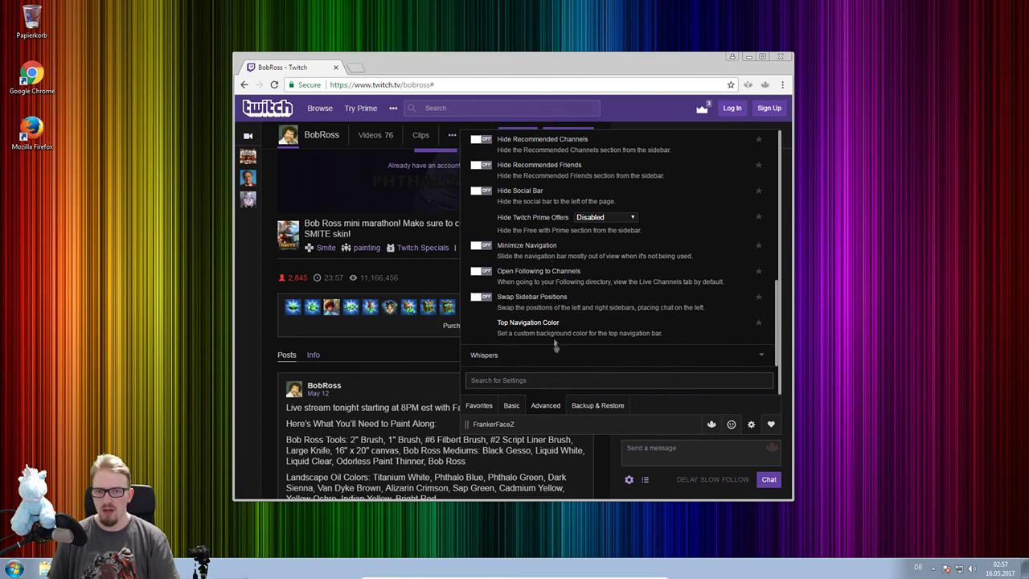
click(547, 324)
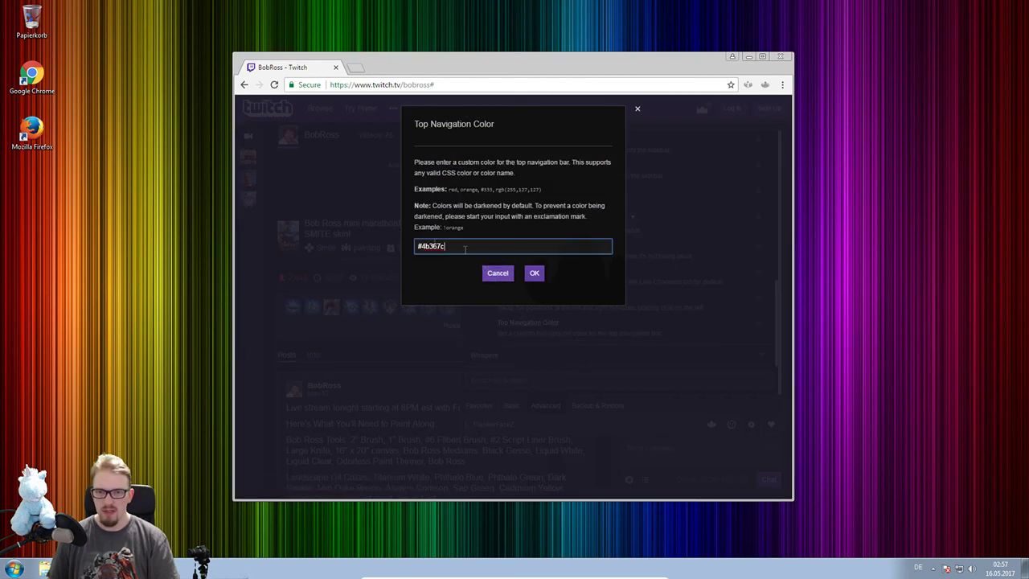
click(502, 275)
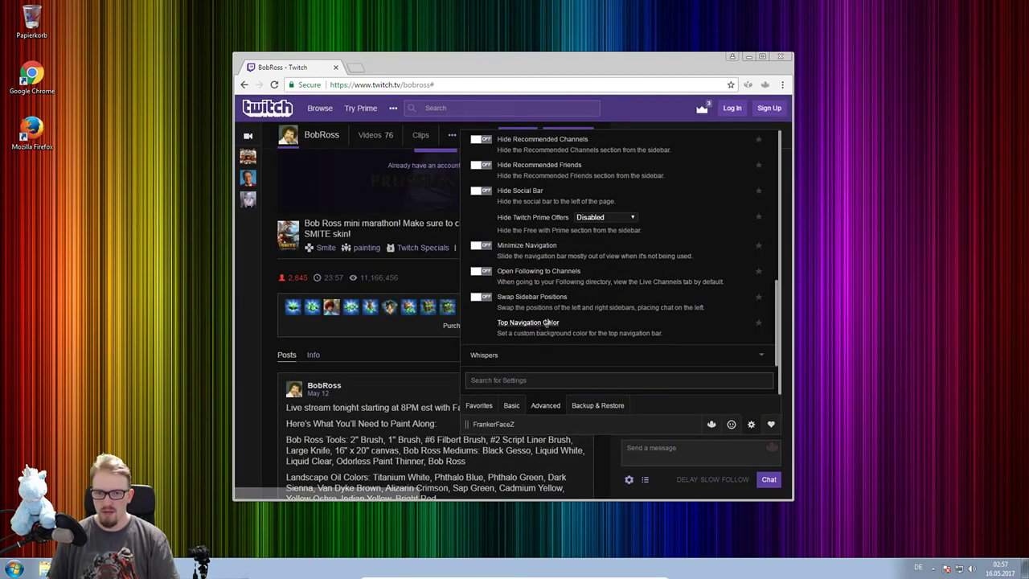
Look over the Whispers settings and the Backup & Restore options of FrankerFaceZ
click(504, 355)
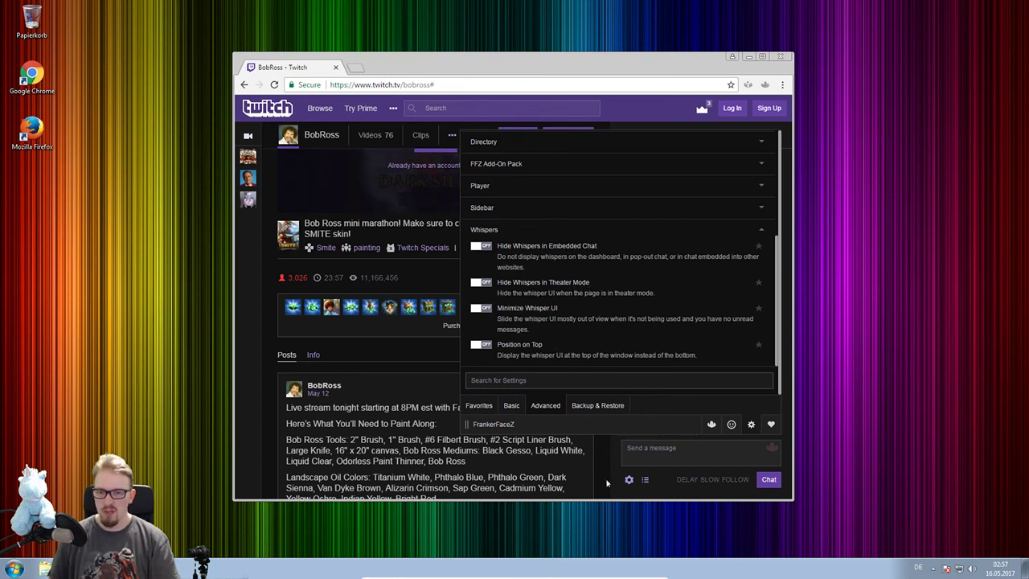
click(482, 308)
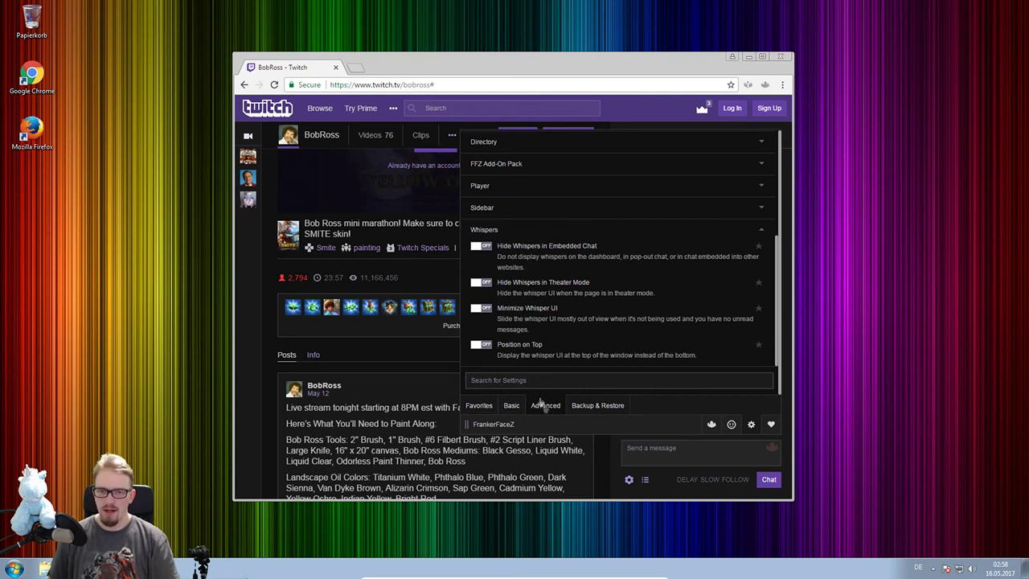
click(596, 406)
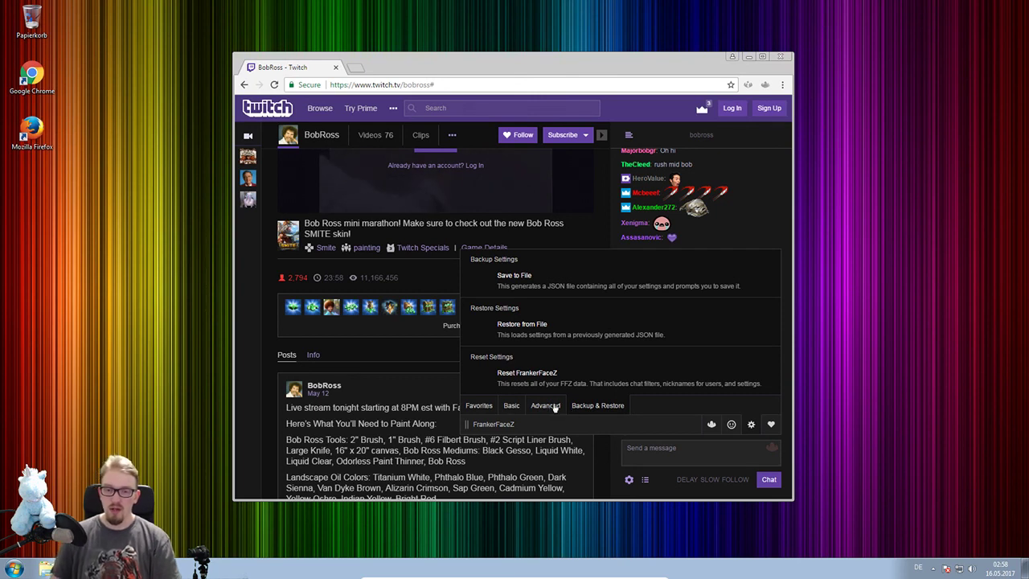
View the emoji categories, the favorite emoticons and the About page in the FrankerFaceZ menu
click(731, 423)
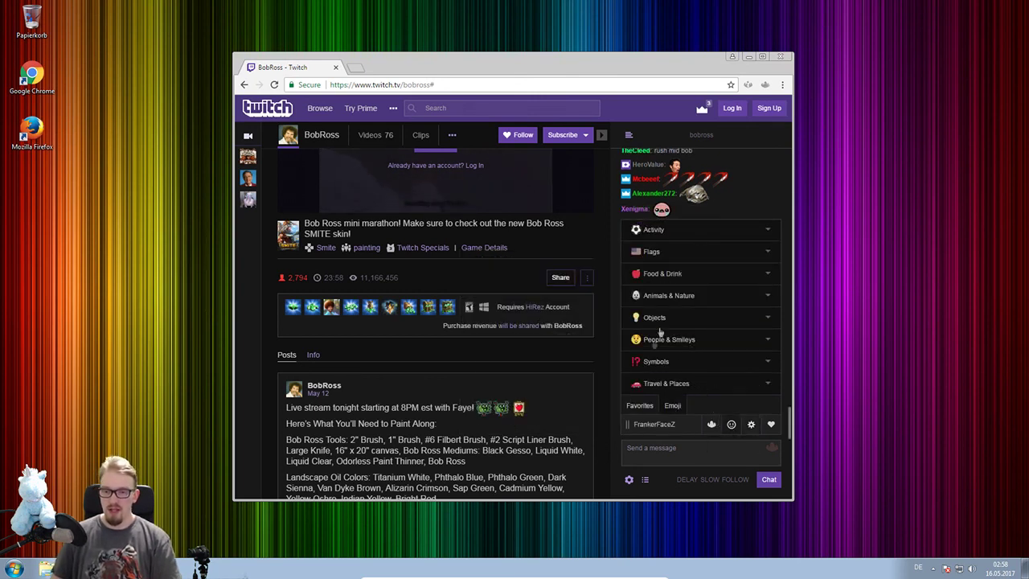
click(638, 407)
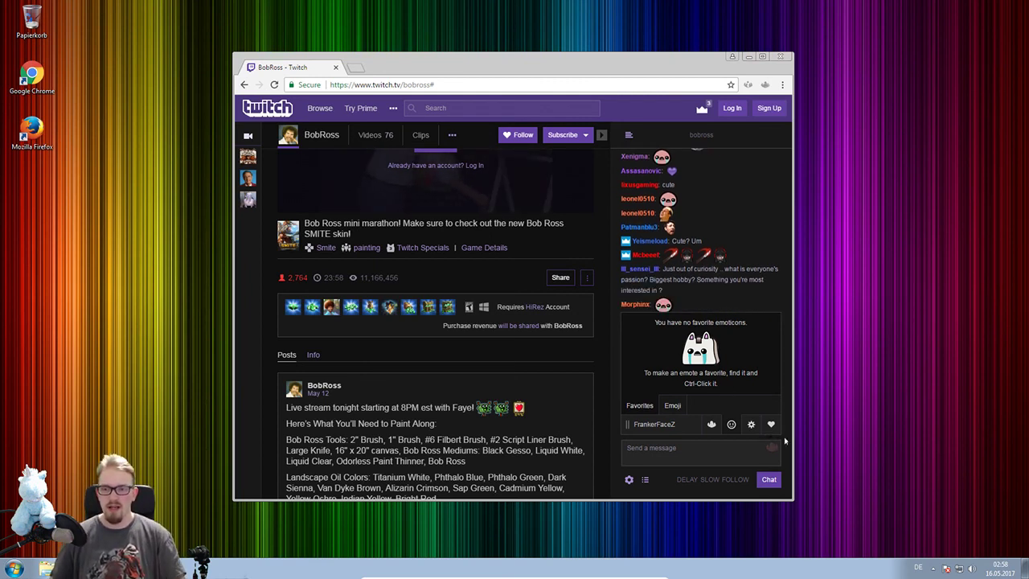
click(771, 425)
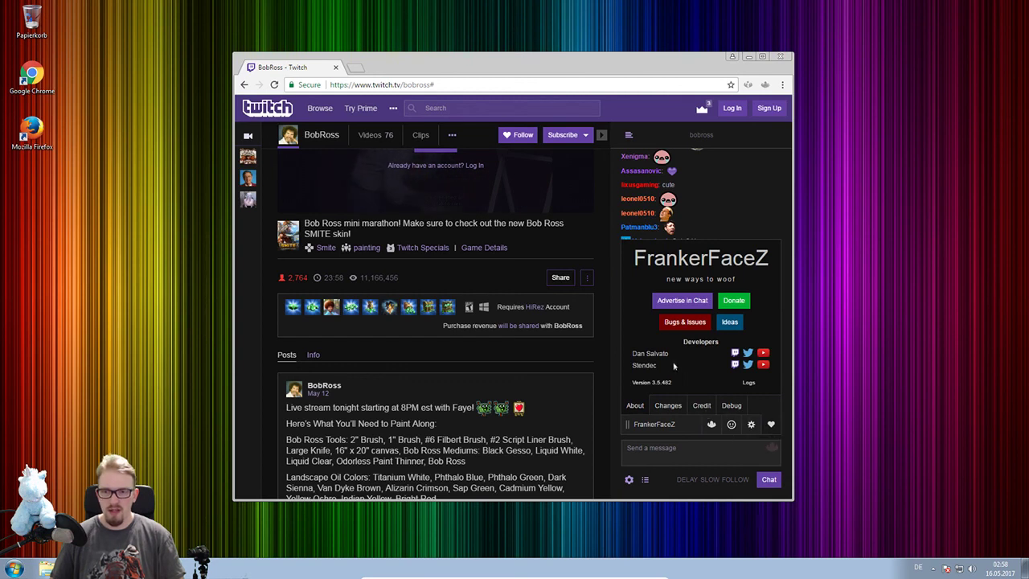